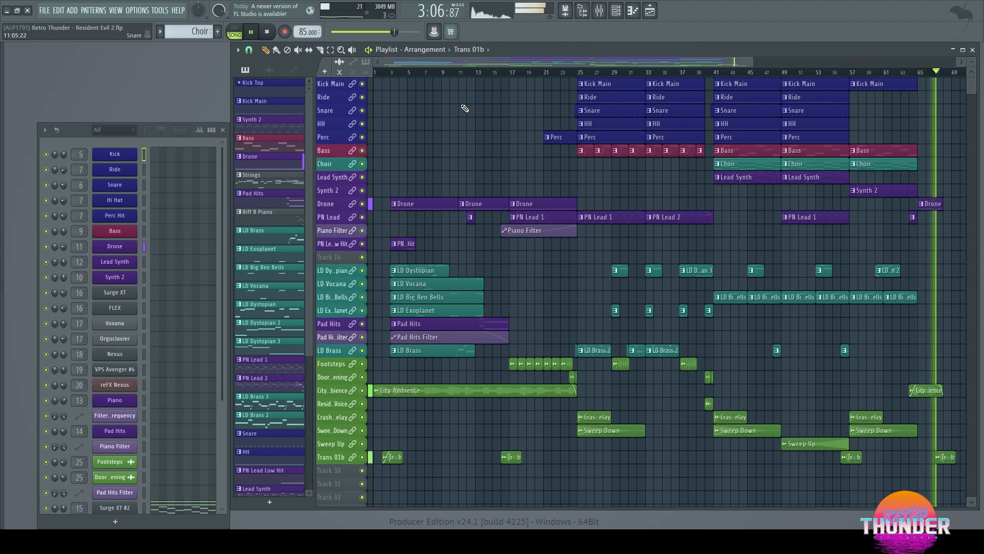
Step: Stop the song, audition the Kick Main pattern alone in pattern mode, and view the Kick's mixer track
{"action": "left_click", "coordinate": [268, 33]}
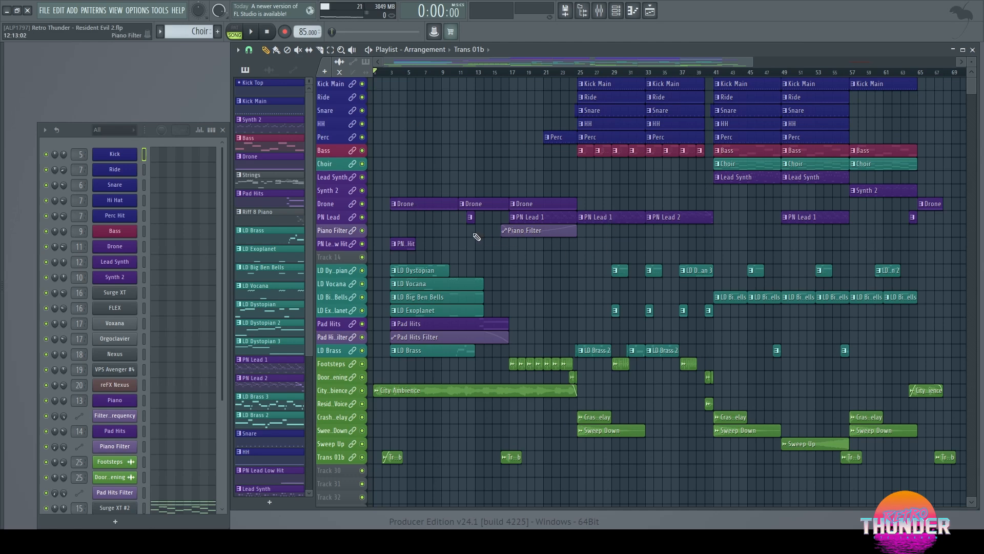
{"action": "left_click", "coordinate": [595, 219]}
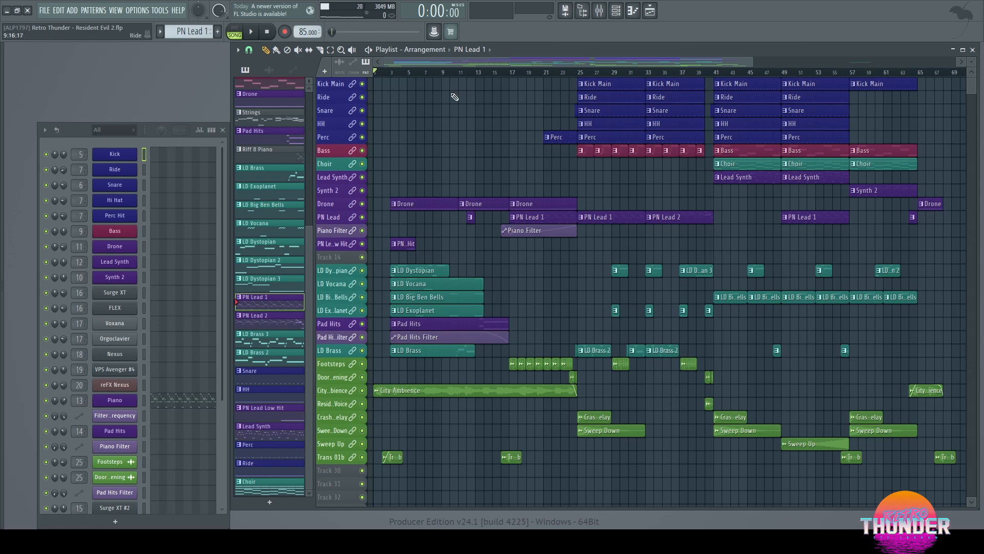
{"action": "left_click", "coordinate": [615, 88]}
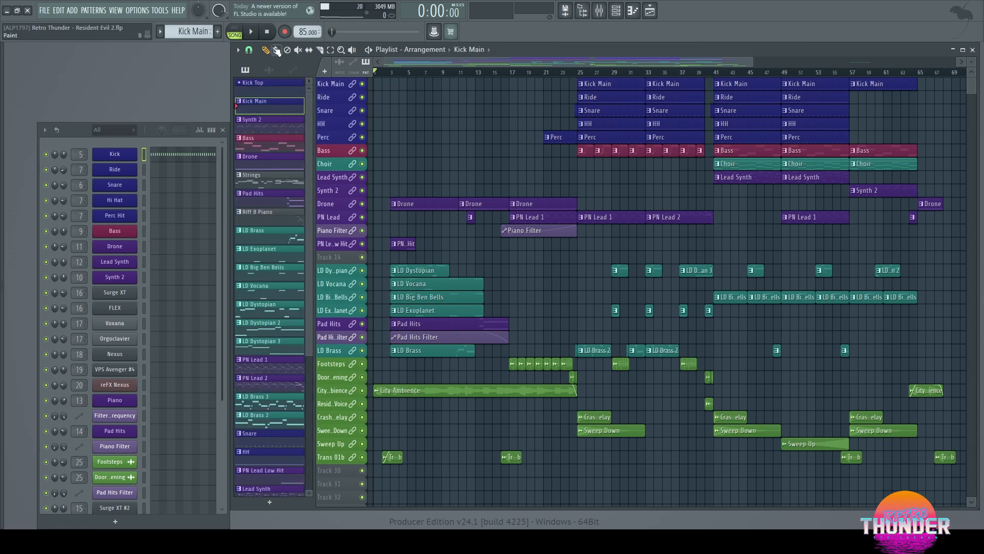
{"action": "left_click", "coordinate": [233, 31]}
{"action": "key", "text": "space"}
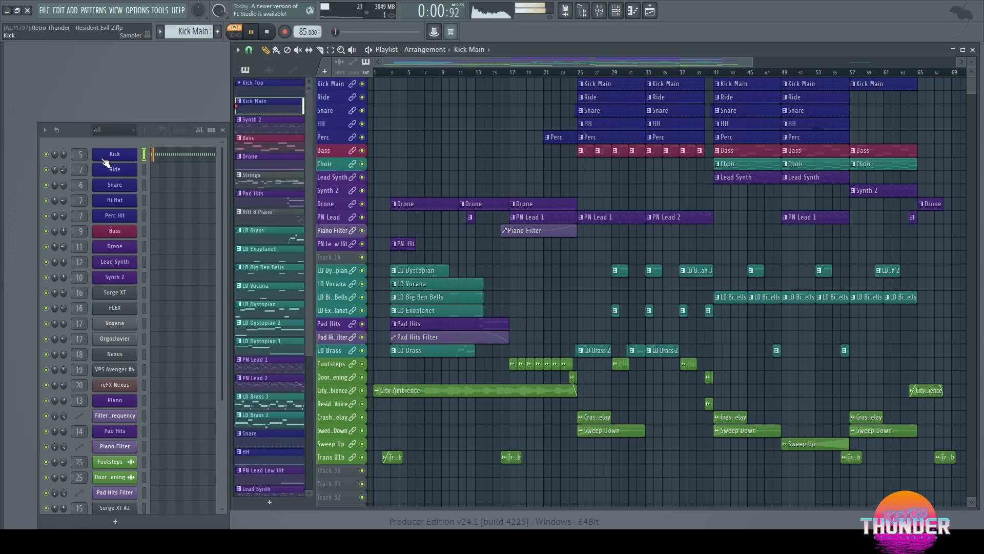
{"action": "double_click", "coordinate": [76, 153]}
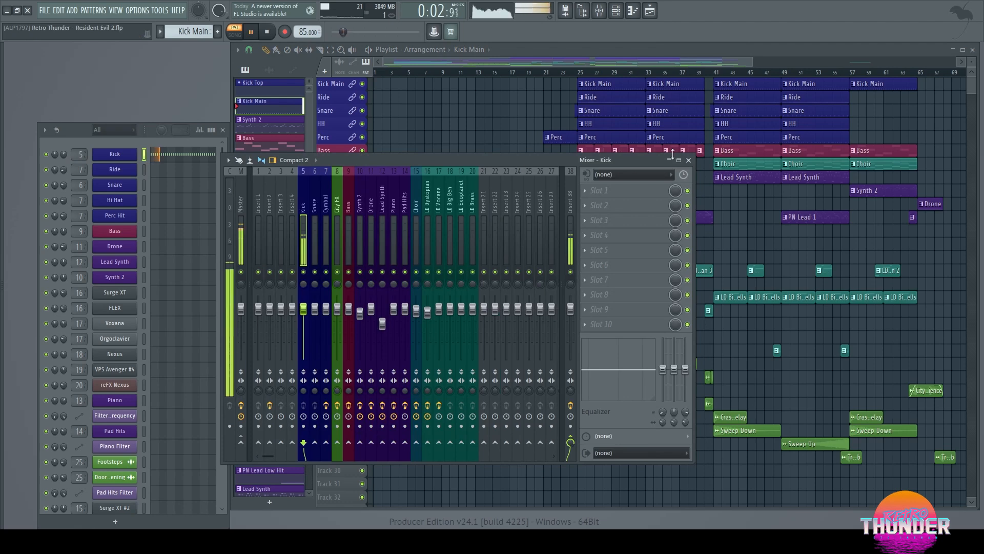
{"action": "left_click", "coordinate": [688, 161]}
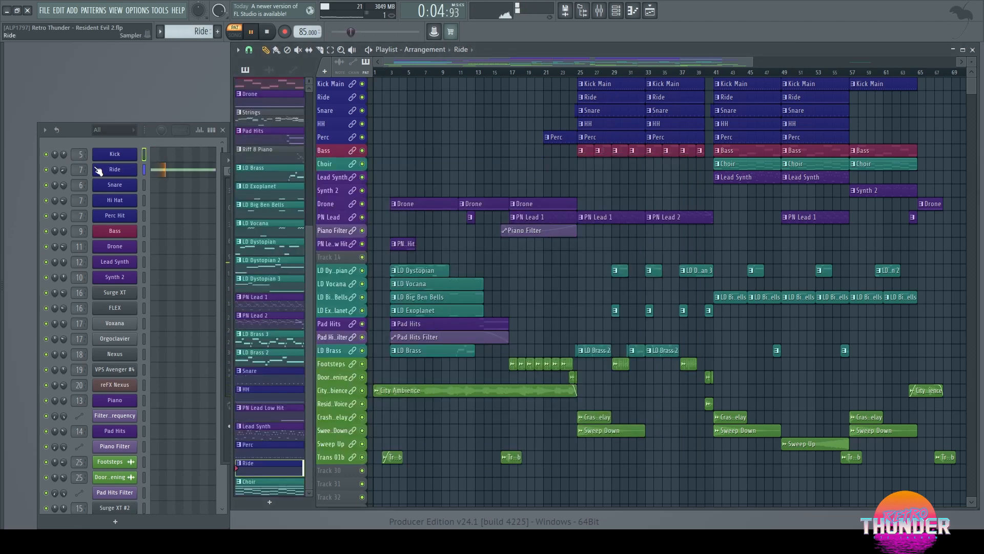
Step: Inspect the Ride channel's mixer track and its notes in the piano roll
{"action": "double_click", "coordinate": [80, 170]}
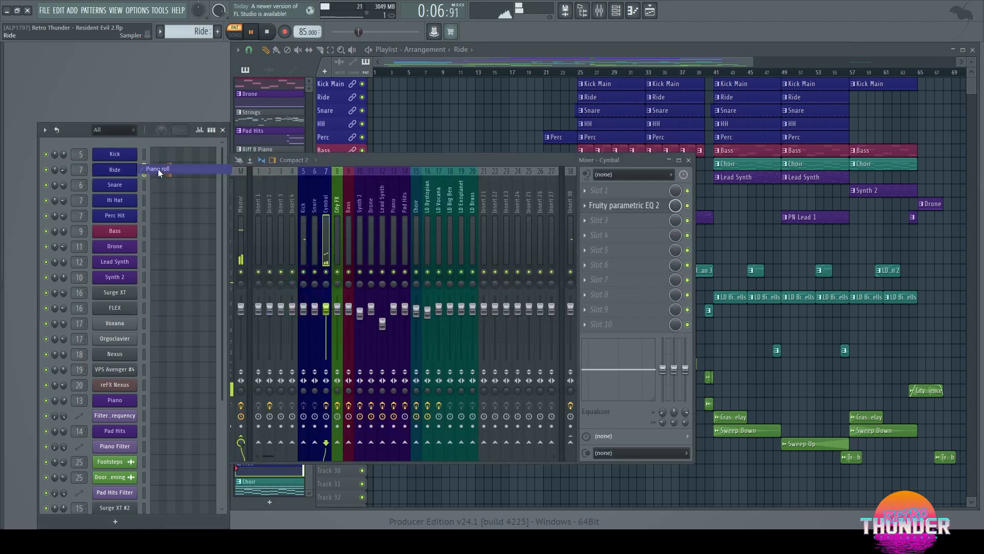
{"action": "left_click", "coordinate": [158, 169]}
{"action": "scroll", "coordinate": [448, 231], "scroll_direction": "up", "scroll_amount": 2}
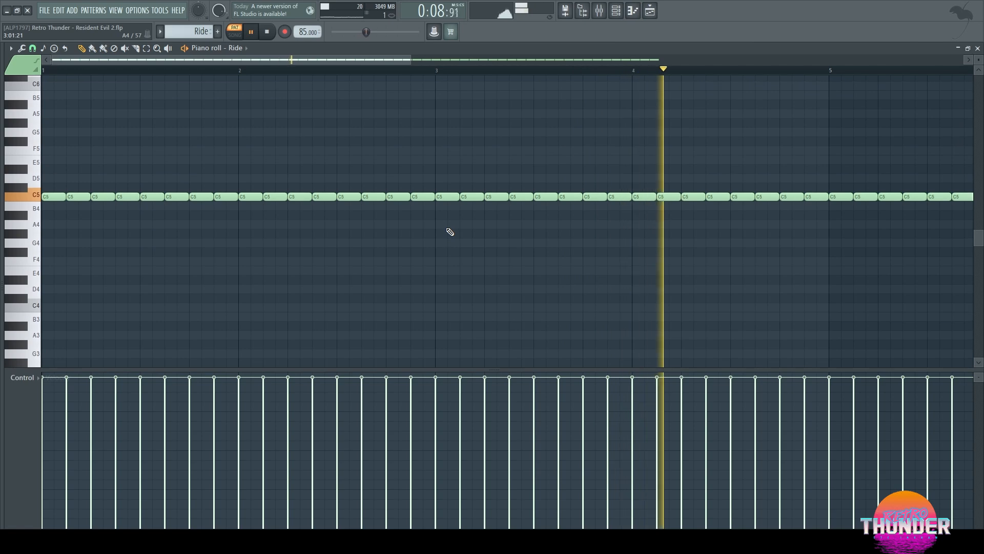
{"action": "scroll", "coordinate": [446, 227], "scroll_direction": "up", "scroll_amount": 1}
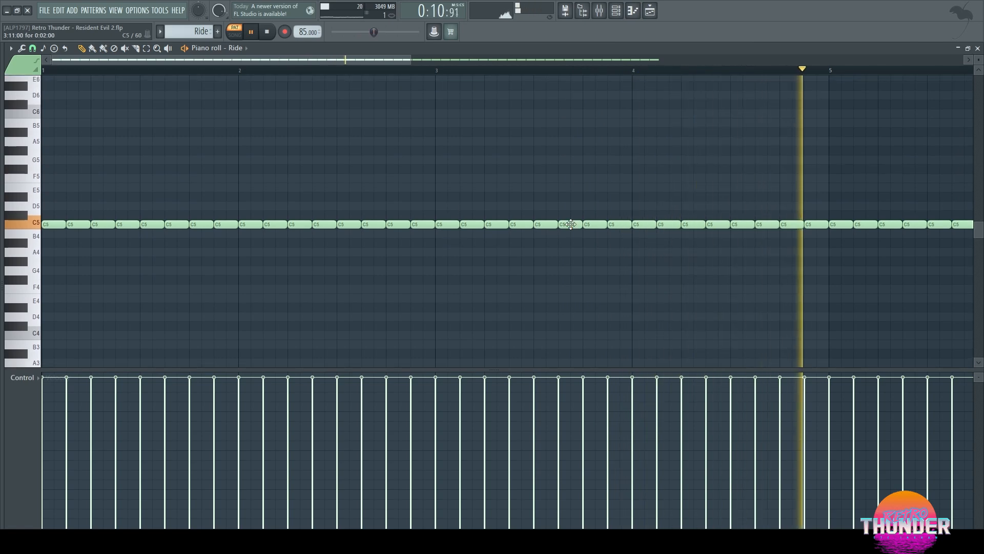
{"action": "left_click", "coordinate": [979, 48]}
Step: Audition the Snare pattern and the short snare fill just before bar 25, examining the fill's clips up close
{"action": "left_click", "coordinate": [603, 110]}
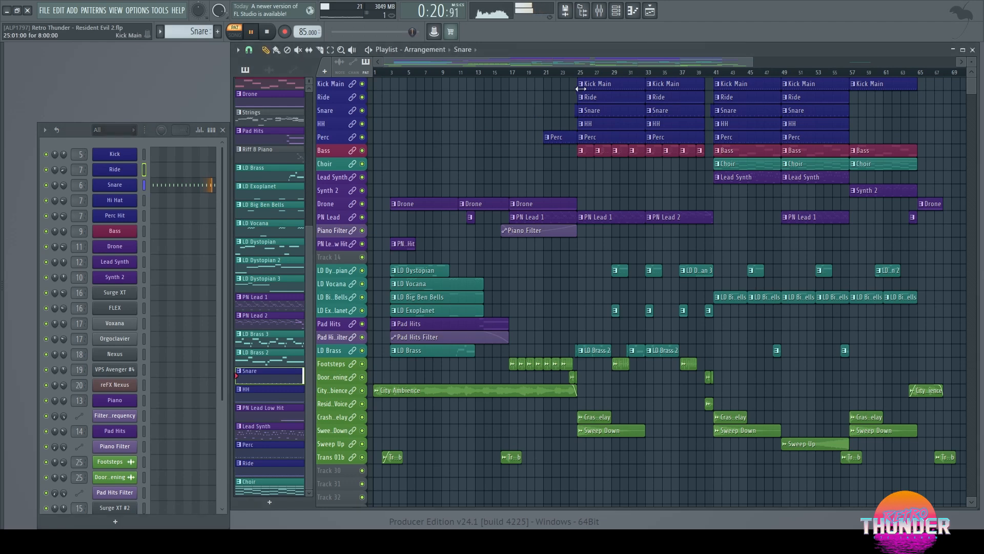
{"action": "scroll", "coordinate": [576, 93], "scroll_direction": "up", "scroll_amount": 8}
{"action": "scroll", "coordinate": [564, 97], "scroll_direction": "up", "scroll_amount": 4}
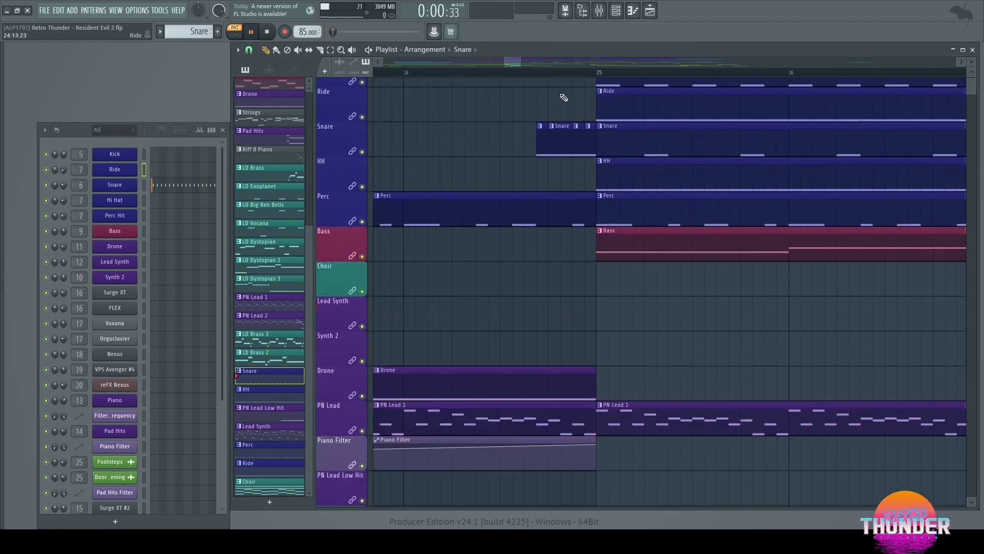
{"action": "scroll", "coordinate": [563, 96], "scroll_direction": "up", "scroll_amount": 5}
{"action": "left_click", "coordinate": [514, 74]}
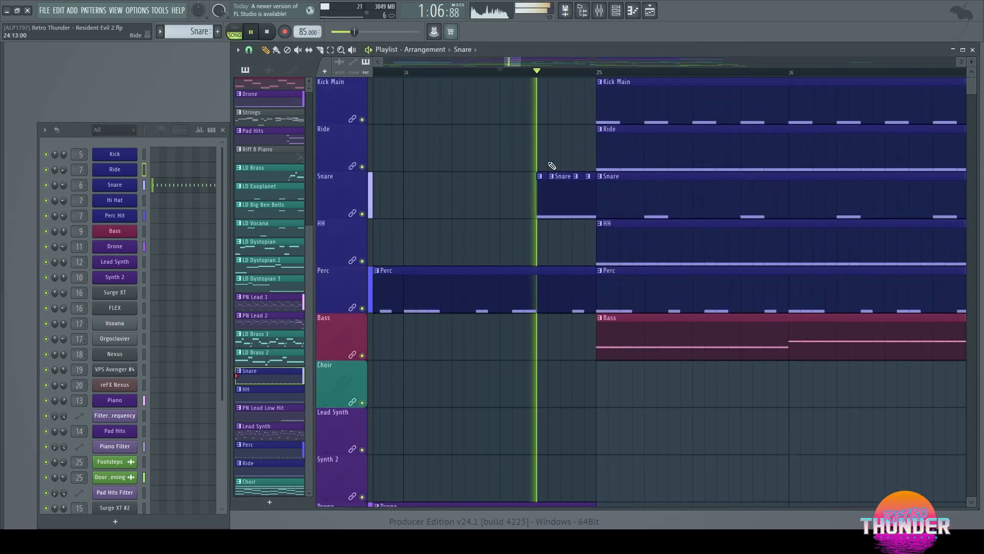
{"action": "key", "text": "space"}
{"action": "scroll", "coordinate": [556, 231], "scroll_direction": "up", "scroll_amount": 3}
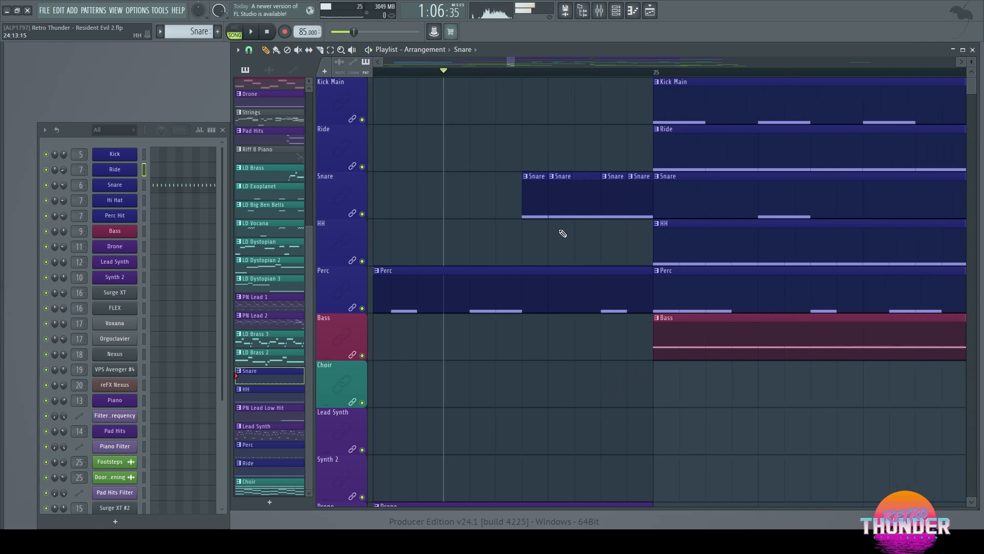
{"action": "scroll", "coordinate": [641, 206], "scroll_direction": "down", "scroll_amount": 4}
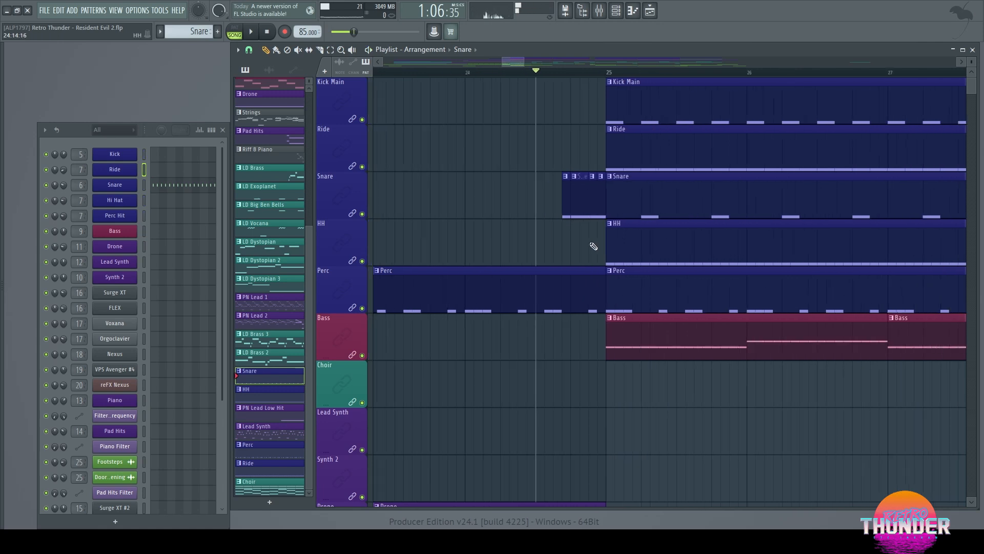
Step: Play the HH pattern in pattern mode and inspect the Hi Hat notes in the piano roll
{"action": "left_click", "coordinate": [615, 224]}
{"action": "left_click", "coordinate": [238, 33]}
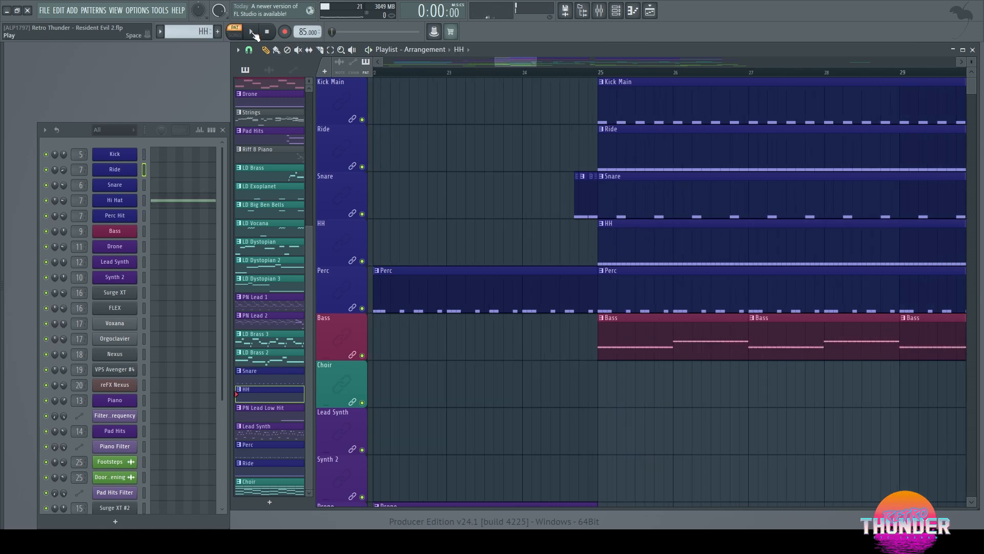
{"action": "key", "text": "space"}
{"action": "right_click", "coordinate": [134, 199]}
{"action": "left_click", "coordinate": [149, 199]}
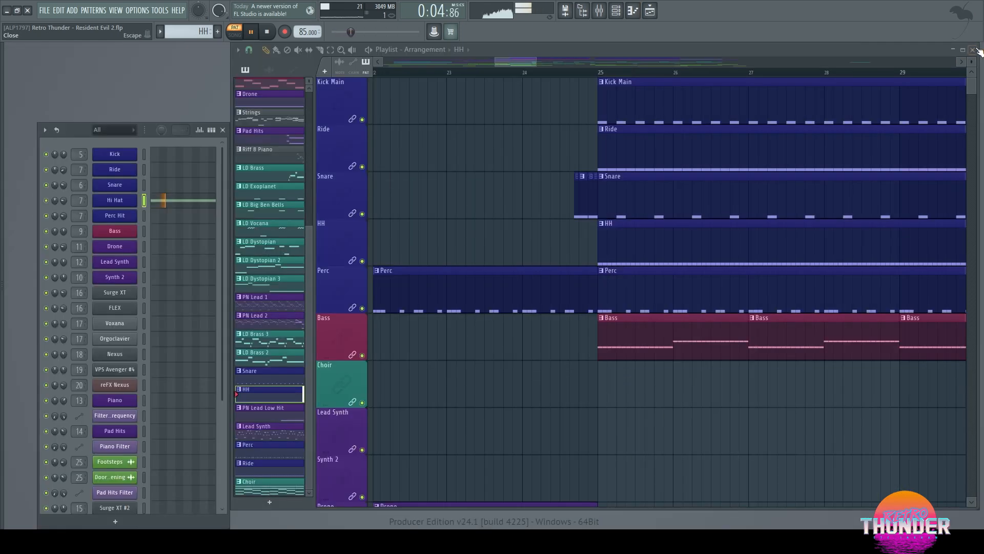
{"action": "left_click", "coordinate": [977, 48]}
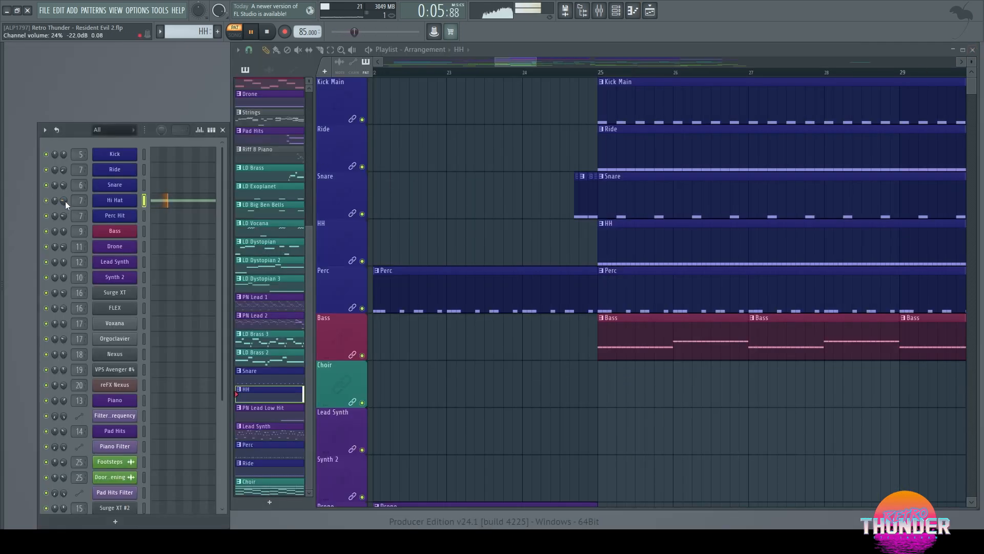
Step: Audition the Perc pattern and inspect the Perc Hit channel's sampler settings and piano roll notes
{"action": "left_click", "coordinate": [653, 278]}
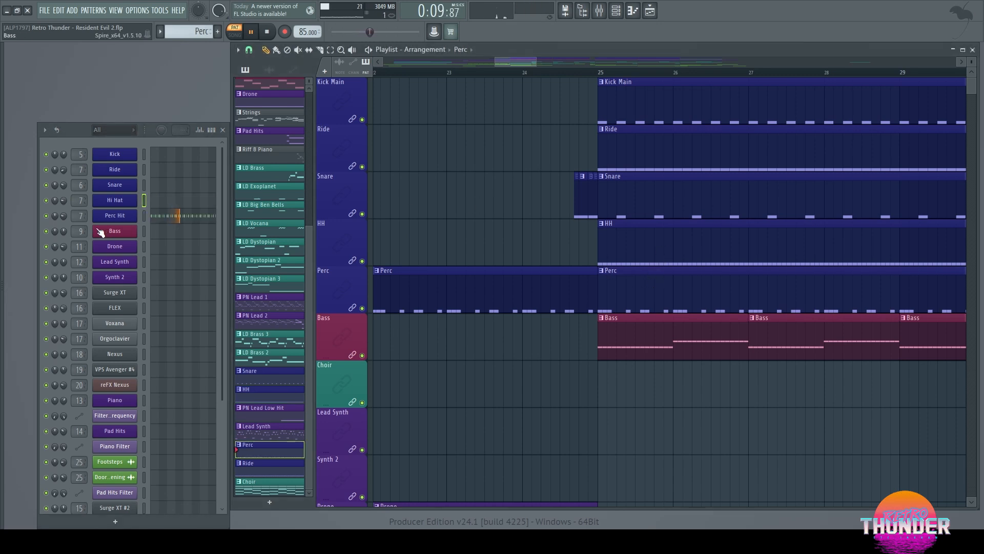
{"action": "left_click", "coordinate": [116, 218]}
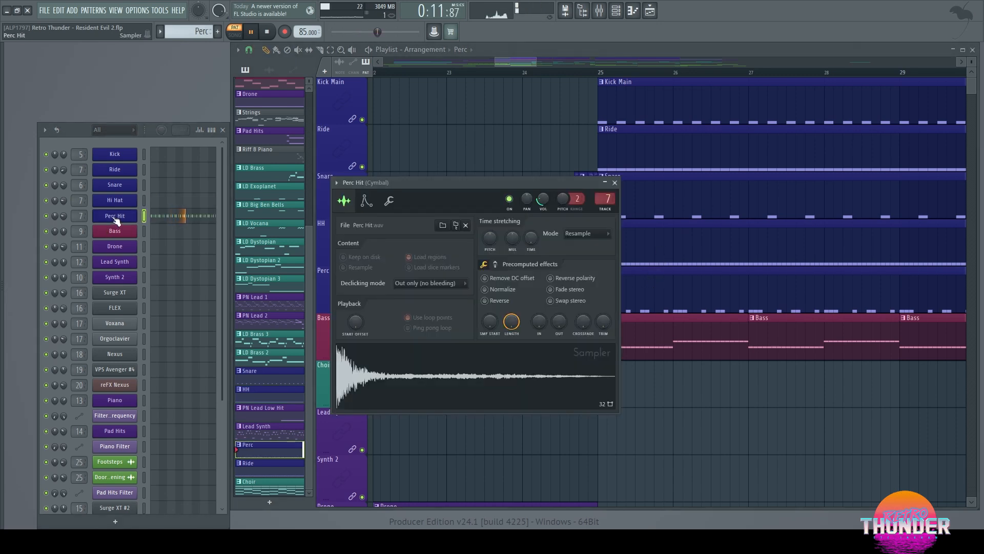
{"action": "right_click", "coordinate": [113, 216]}
{"action": "left_click", "coordinate": [191, 216]}
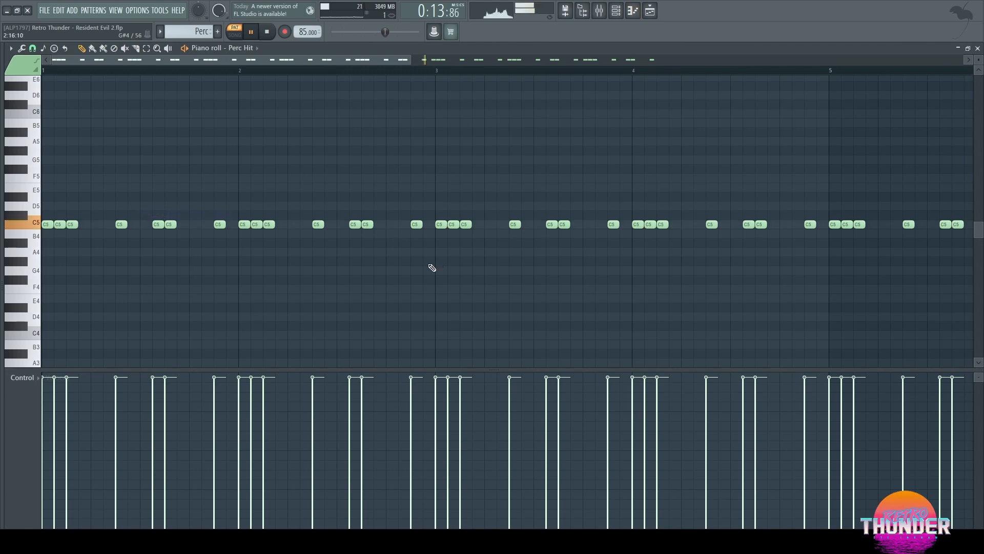
{"action": "scroll", "coordinate": [173, 283], "scroll_direction": "down", "scroll_amount": 4}
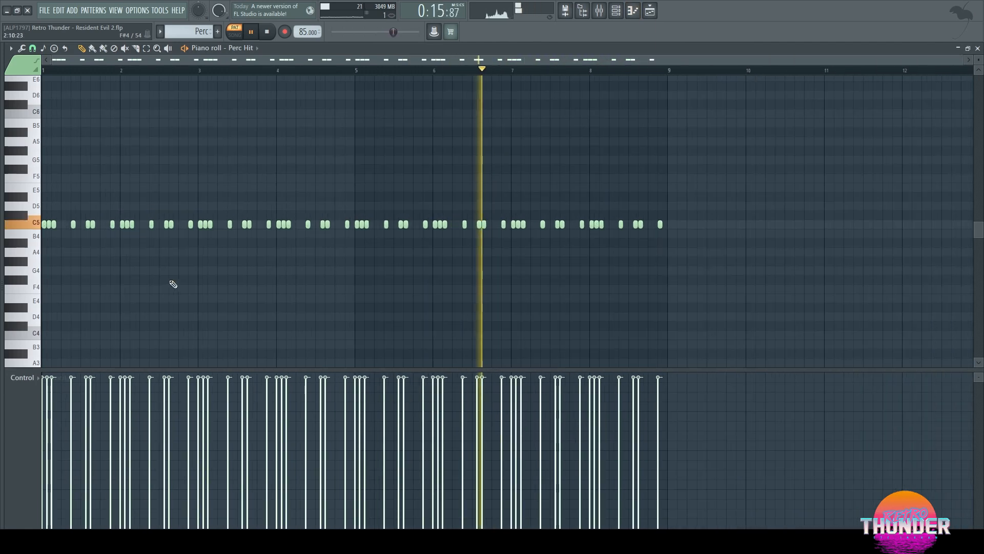
{"action": "left_click", "coordinate": [977, 48]}
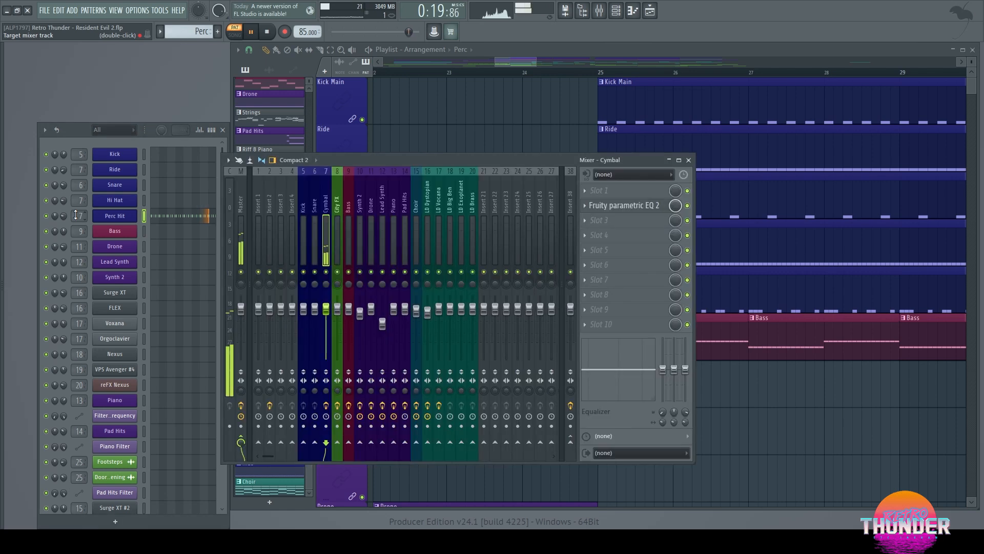
Step: Examine the Fruity parametric EQ 2 curve on the Perc Hit's Cymbal mixer track
{"action": "double_click", "coordinate": [73, 214]}
{"action": "left_click", "coordinate": [625, 206]}
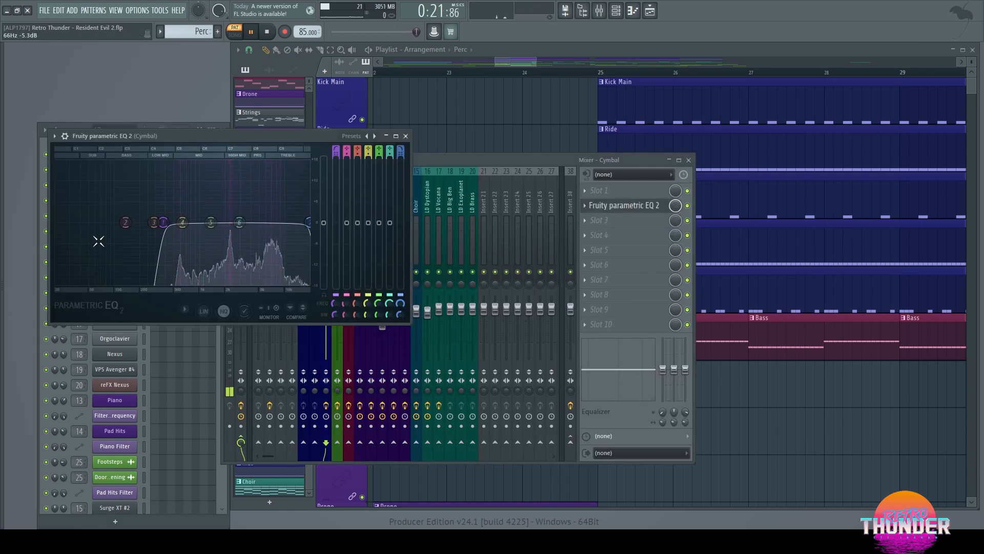
{"action": "left_click", "coordinate": [405, 136]}
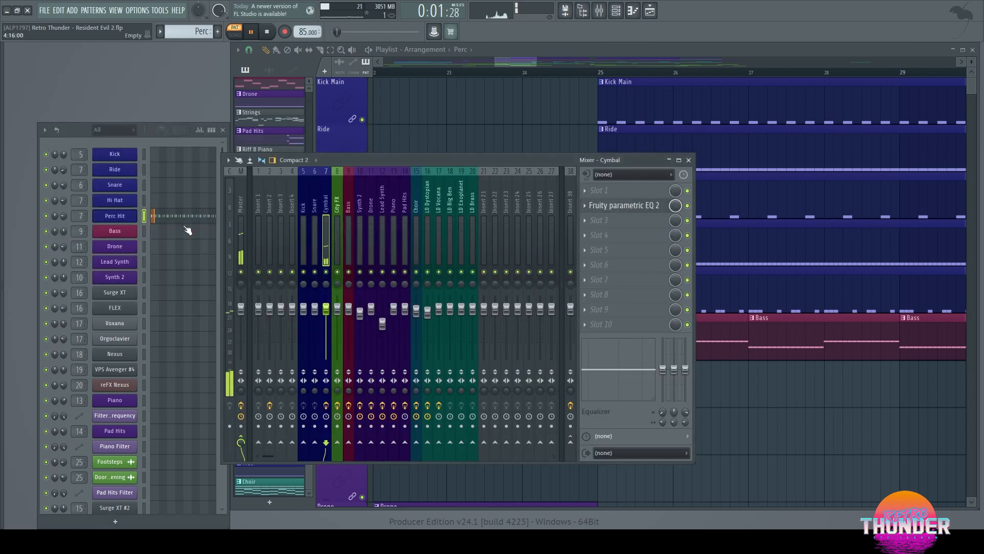
{"action": "left_click", "coordinate": [688, 160]}
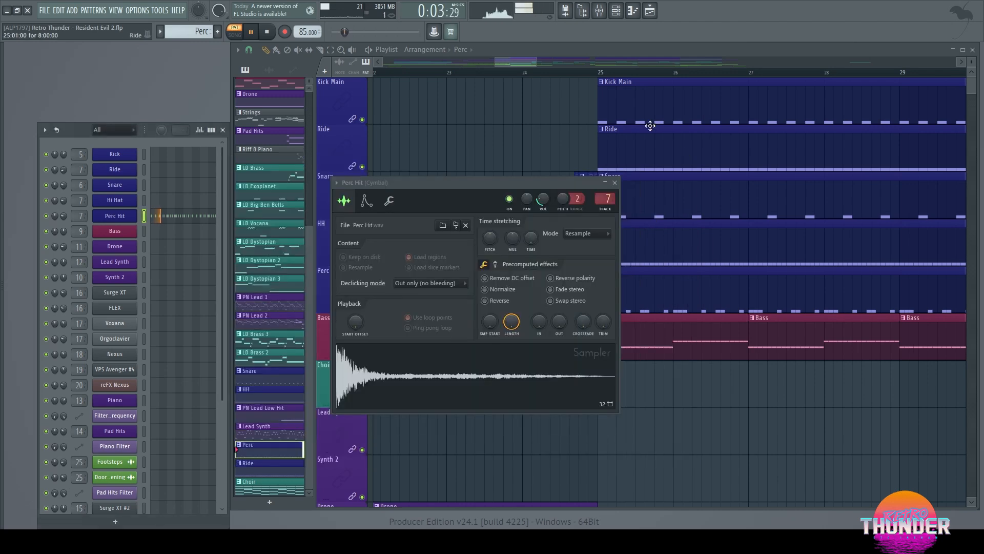
Step: Solo the Kick Main playlist track and loop song playback over bars 25 through 40
{"action": "left_click_drag", "start_coordinate": [536, 61], "coordinate": [687, 60]}
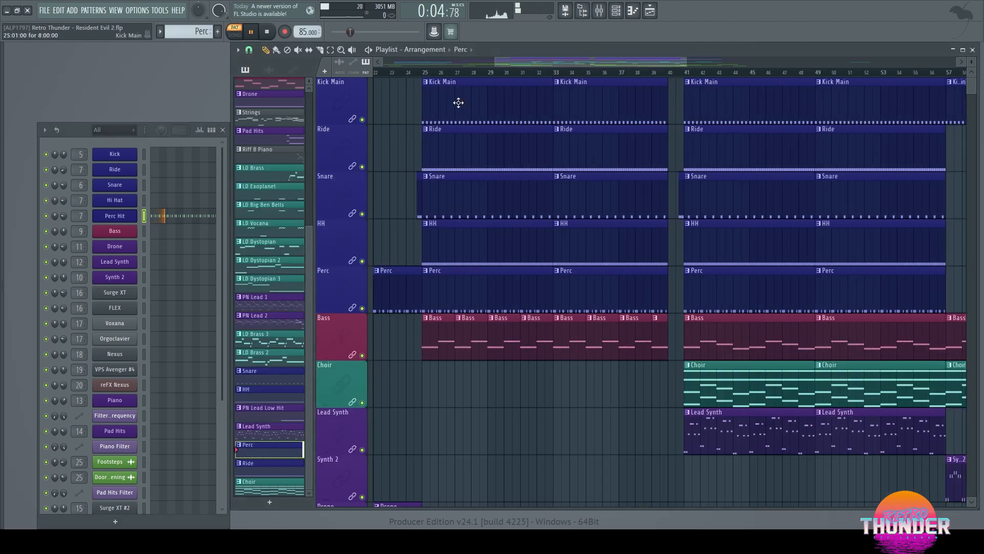
{"action": "right_click", "coordinate": [362, 119]}
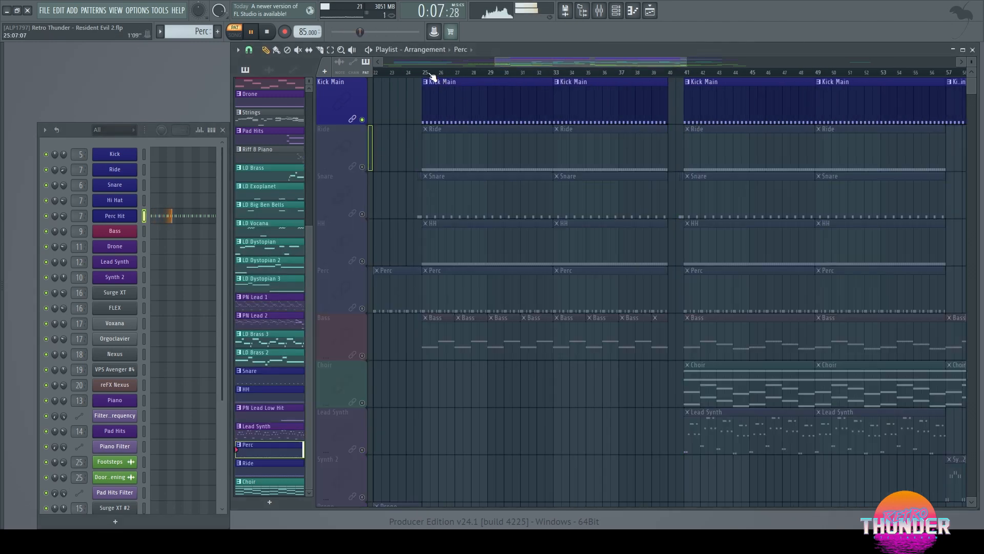
{"action": "left_click_drag", "start_coordinate": [425, 75], "coordinate": [680, 77]}
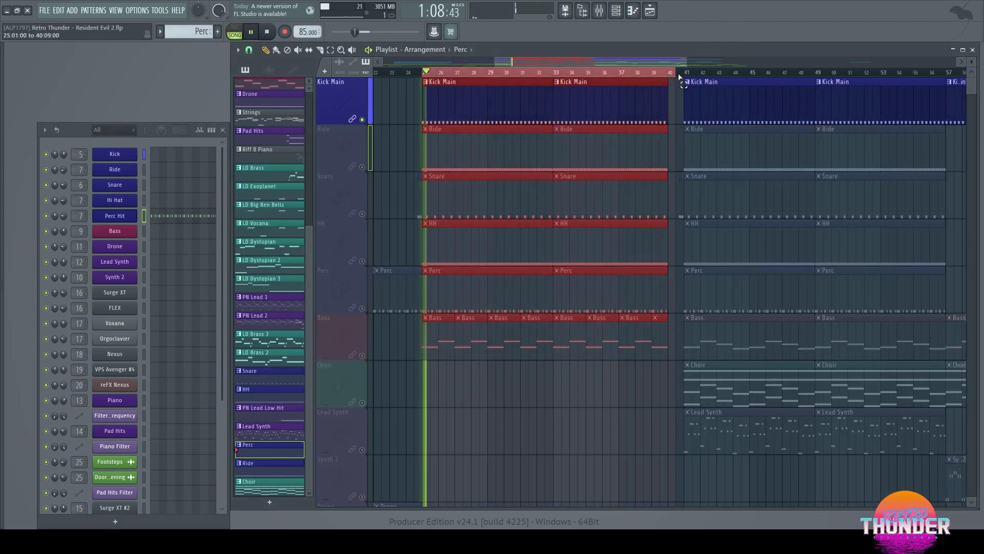
Step: Unmute the Ride, Snare, HH and Perc tracks one after another during playback, clear the clip selection and stop
{"action": "left_click", "coordinate": [362, 167]}
{"action": "left_click", "coordinate": [362, 214]}
{"action": "left_click", "coordinate": [362, 261]}
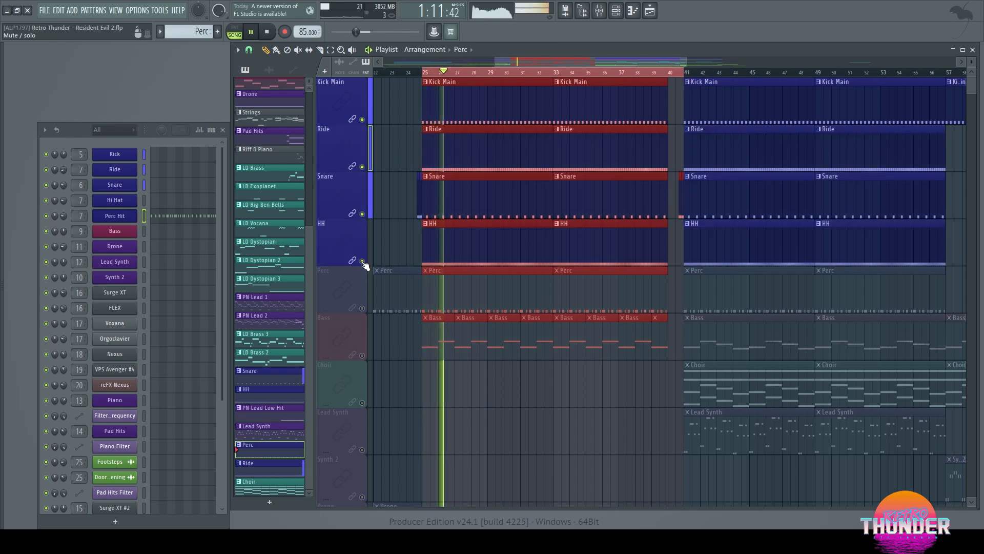
{"action": "left_click", "coordinate": [361, 308]}
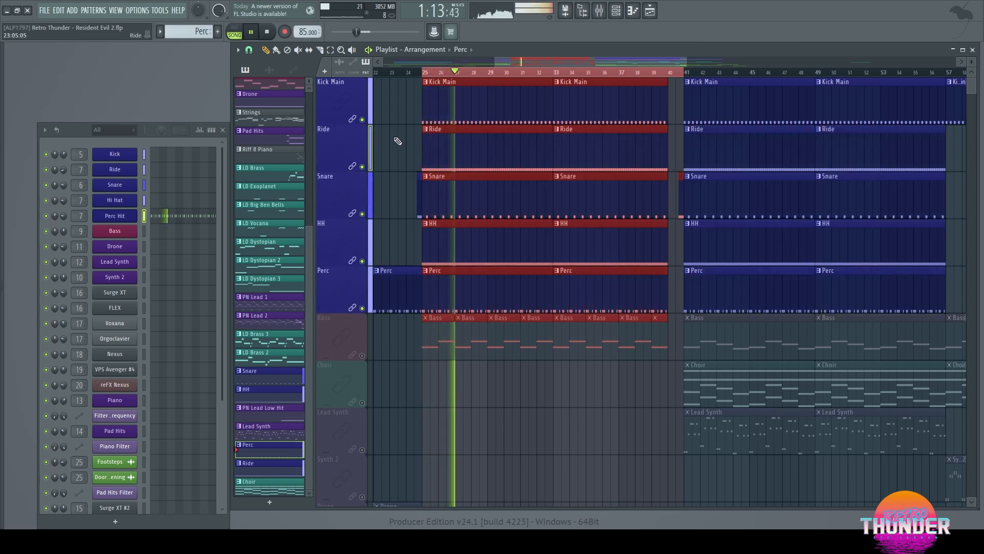
{"action": "left_click", "coordinate": [399, 142]}
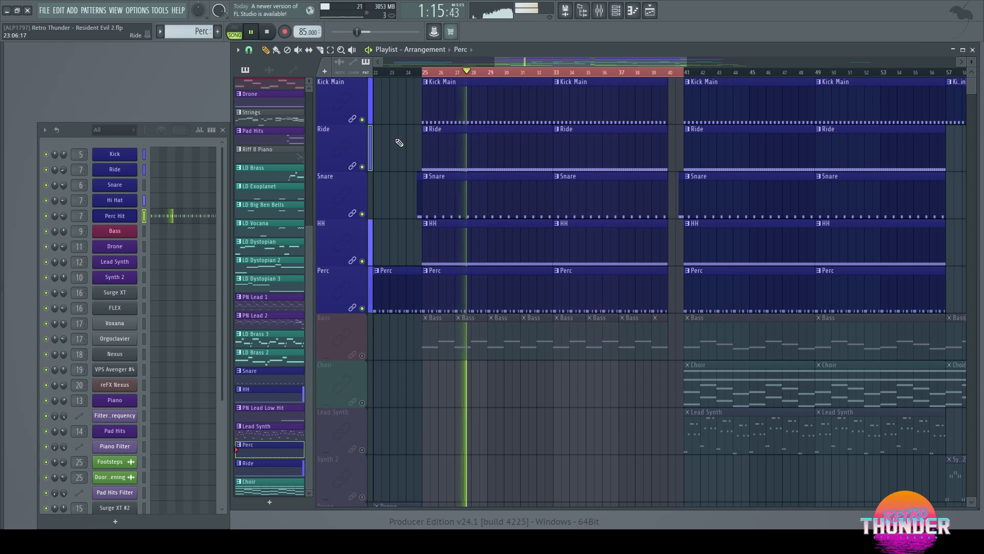
{"action": "left_click", "coordinate": [269, 33]}
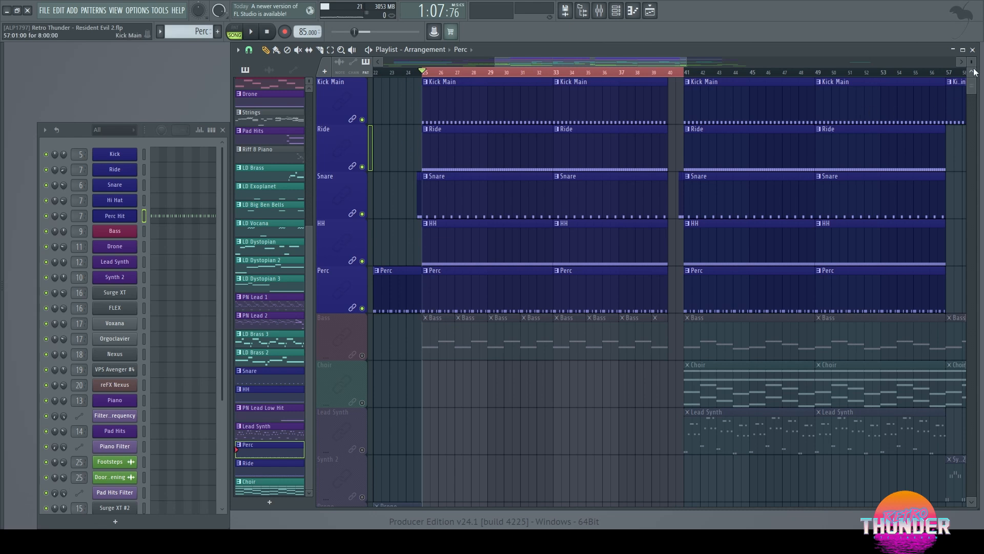
{"action": "left_click_drag", "start_coordinate": [972, 62], "coordinate": [971, 73]}
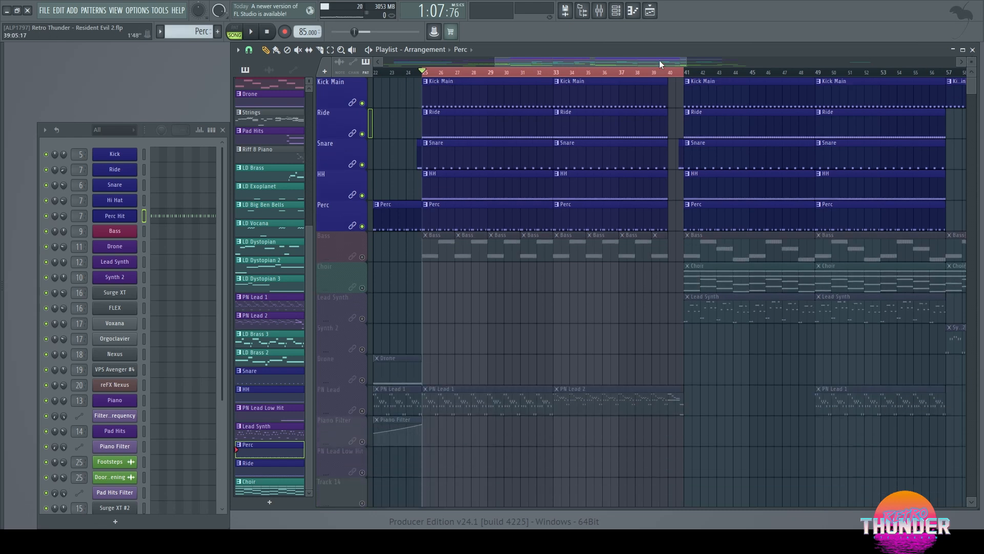
{"action": "left_click_drag", "start_coordinate": [659, 60], "coordinate": [635, 61]}
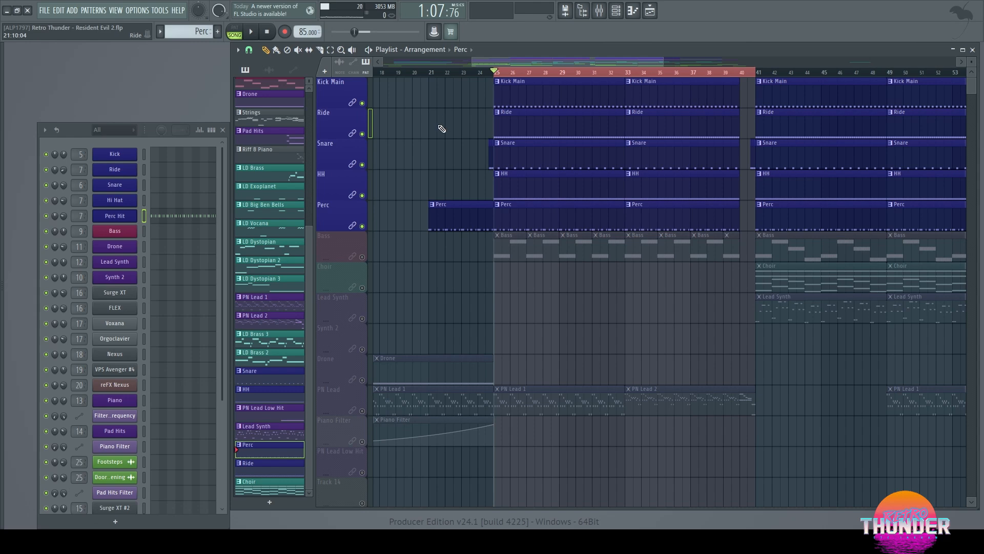
{"action": "scroll", "coordinate": [519, 292], "scroll_direction": "down", "scroll_amount": 3}
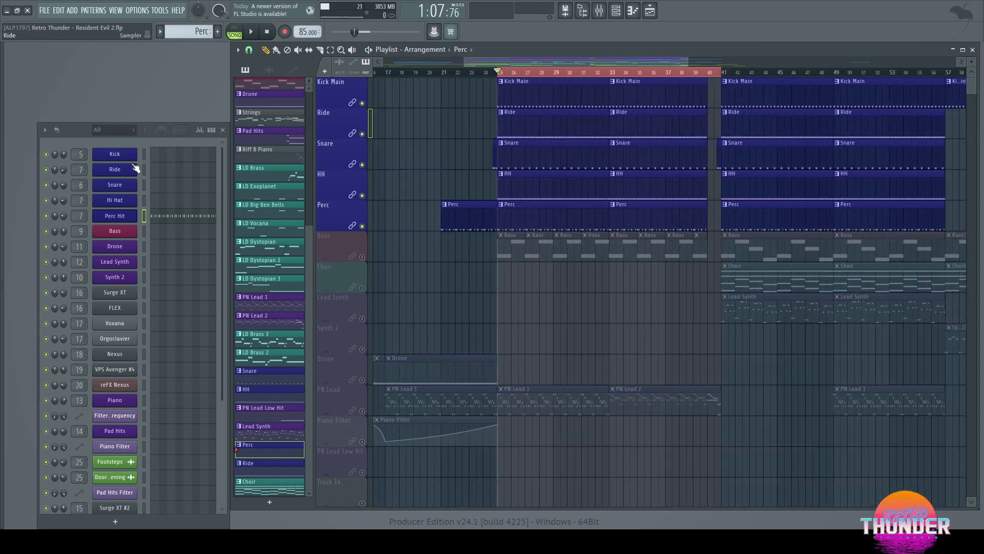
Step: Check the Kick channel's mixer track for effects and close the mixer
{"action": "double_click", "coordinate": [77, 154]}
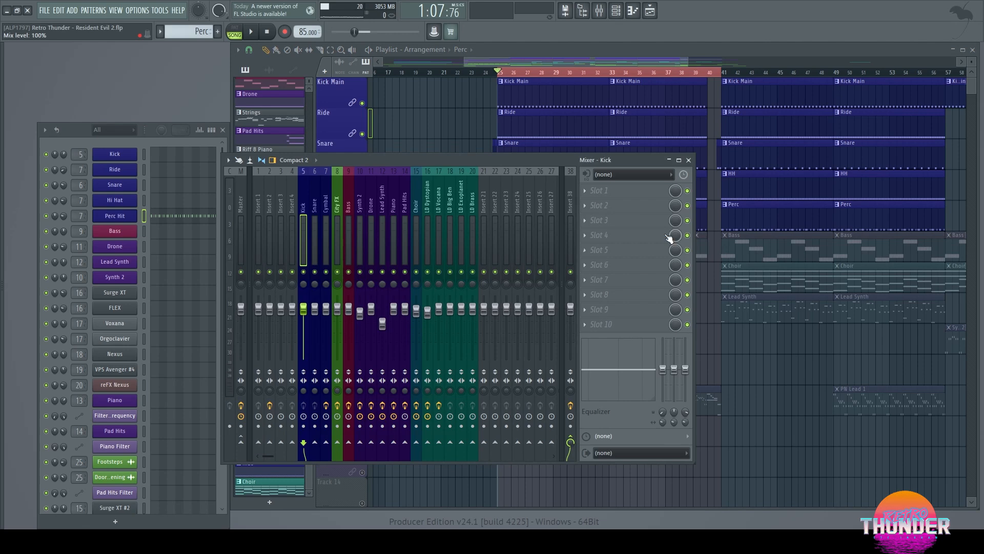
{"action": "left_click", "coordinate": [688, 160]}
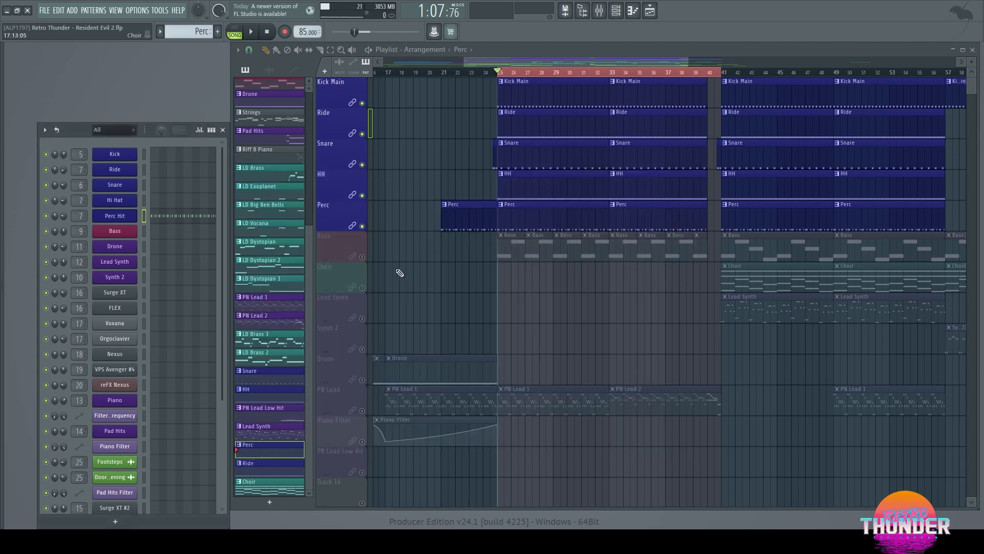
Step: Solo the Bass playlist track, play the song and inspect the Bass channel's Spire synth settings
{"action": "right_click", "coordinate": [363, 257]}
{"action": "key", "text": "space"}
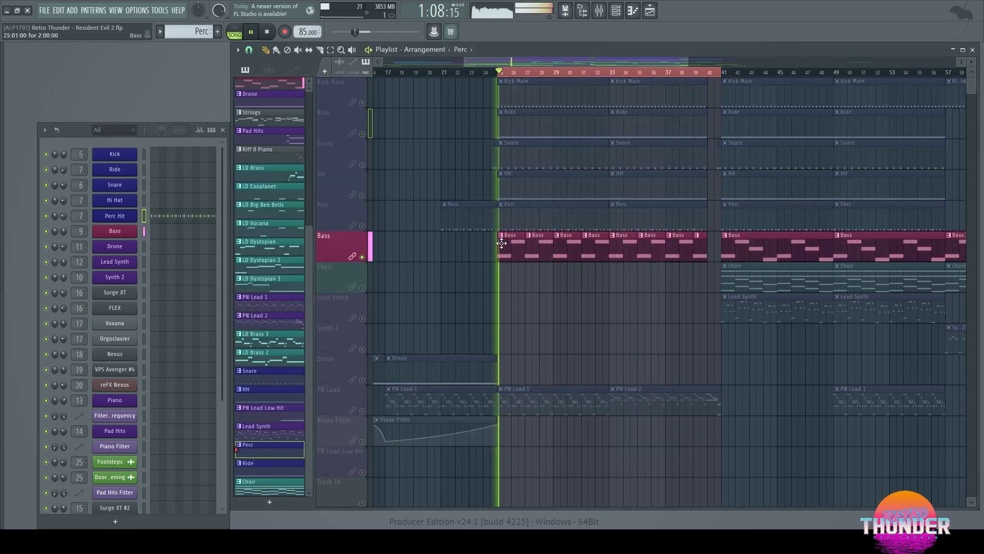
{"action": "left_click", "coordinate": [506, 239]}
{"action": "left_click", "coordinate": [128, 233]}
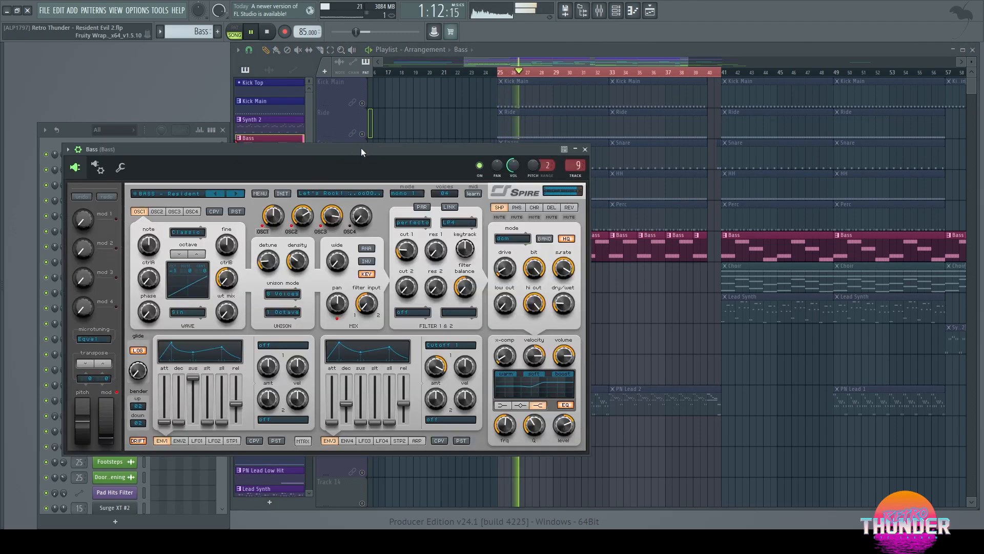
Step: Open the Bass mixer track, stop playback in pattern mode and bypass its Kickstart effect
{"action": "double_click", "coordinate": [576, 164]}
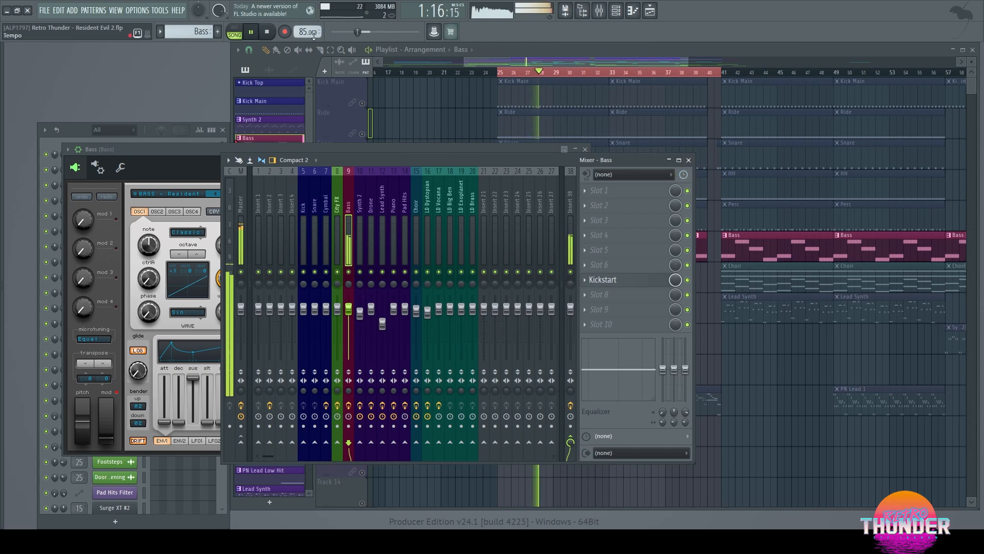
{"action": "left_click", "coordinate": [235, 27]}
{"action": "left_click", "coordinate": [267, 32]}
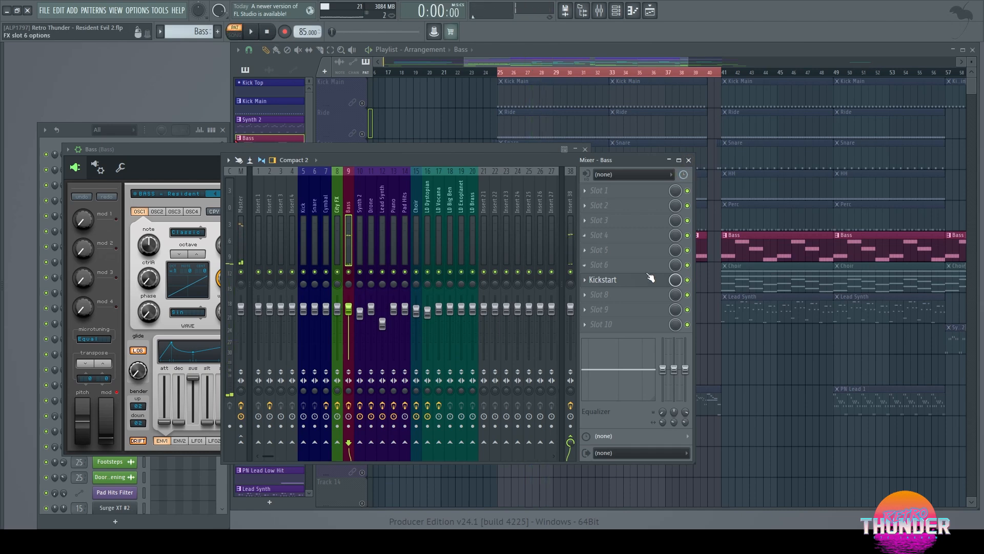
{"action": "left_click", "coordinate": [688, 280]}
Step: Examine the Bass pattern's repeated notes across bars 1 to 8 in the piano roll
{"action": "left_click", "coordinate": [438, 125]}
{"action": "double_click", "coordinate": [774, 242]}
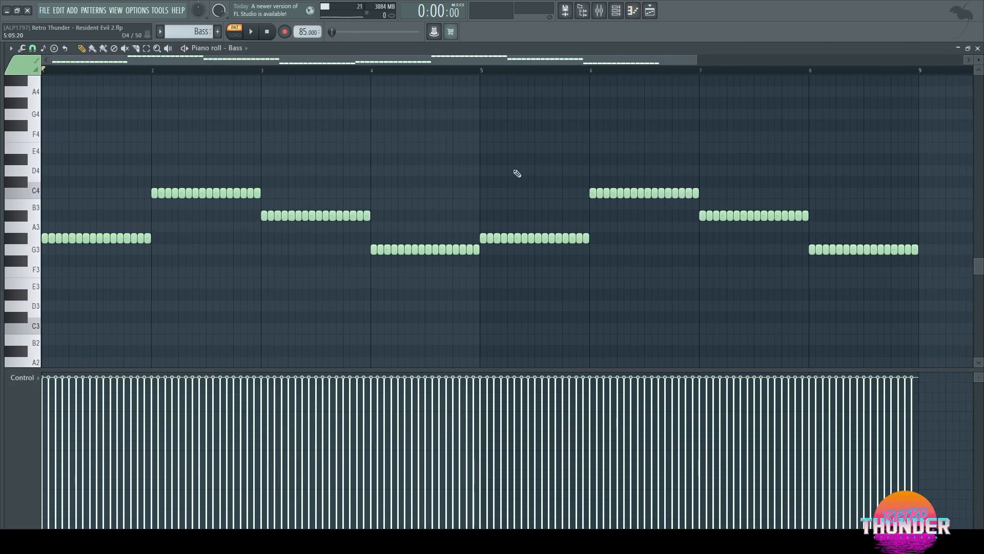
{"action": "scroll", "coordinate": [517, 173], "scroll_direction": "up", "scroll_amount": 5}
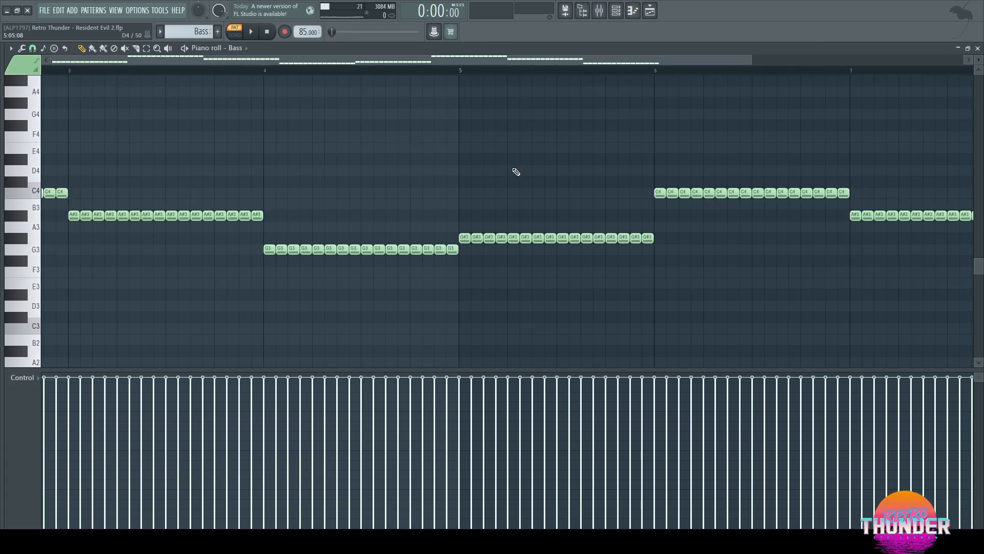
{"action": "scroll", "coordinate": [517, 172], "scroll_direction": "down", "scroll_amount": 3}
{"action": "scroll", "coordinate": [41, 216], "scroll_direction": "up", "scroll_amount": 1}
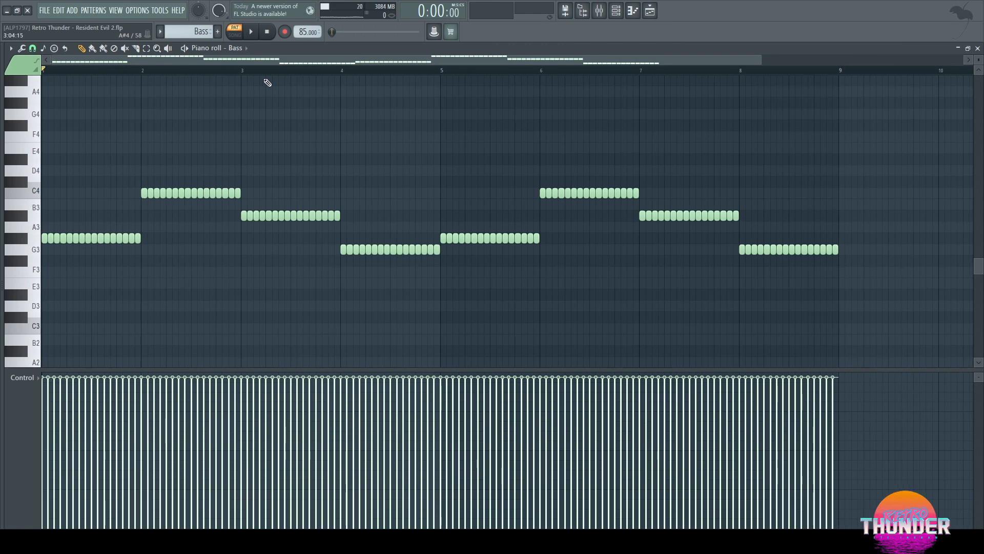
Step: Audition the Bass pattern while viewing its Spire synth, reopen the Bass mixer track and stop playback
{"action": "left_click", "coordinate": [977, 48]}
{"action": "key", "text": "space"}
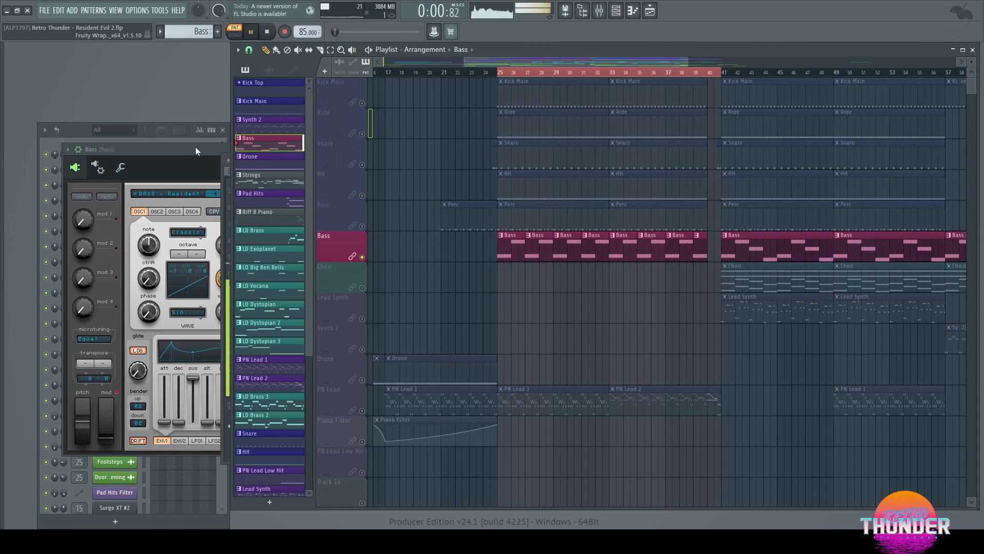
{"action": "left_click", "coordinate": [196, 147]}
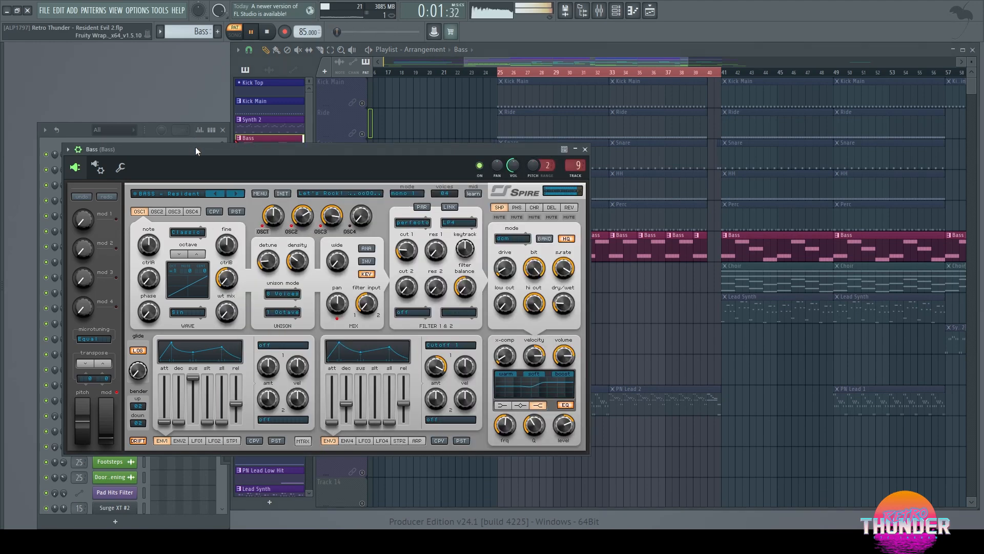
{"action": "left_click", "coordinate": [585, 149]}
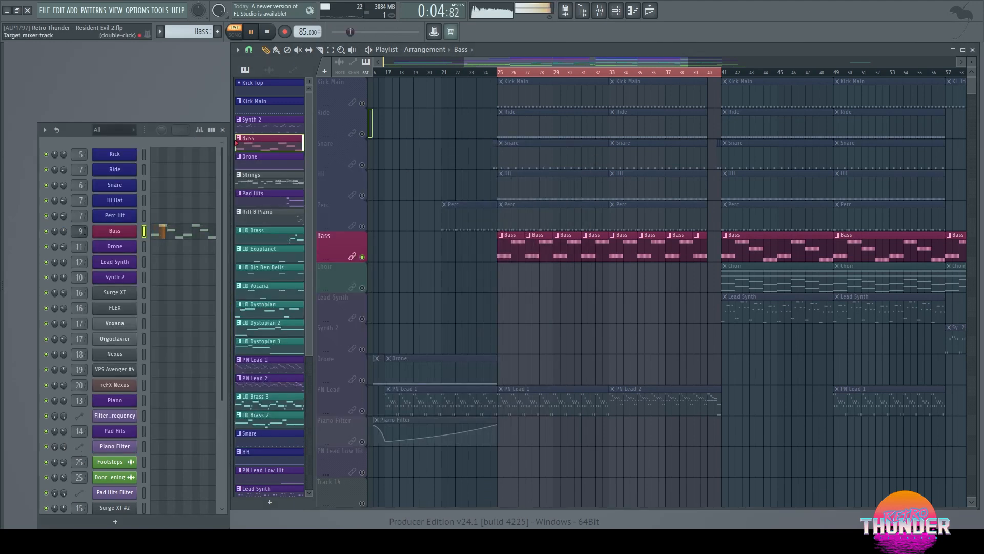
{"action": "double_click", "coordinate": [144, 231]}
{"action": "key", "text": "space"}
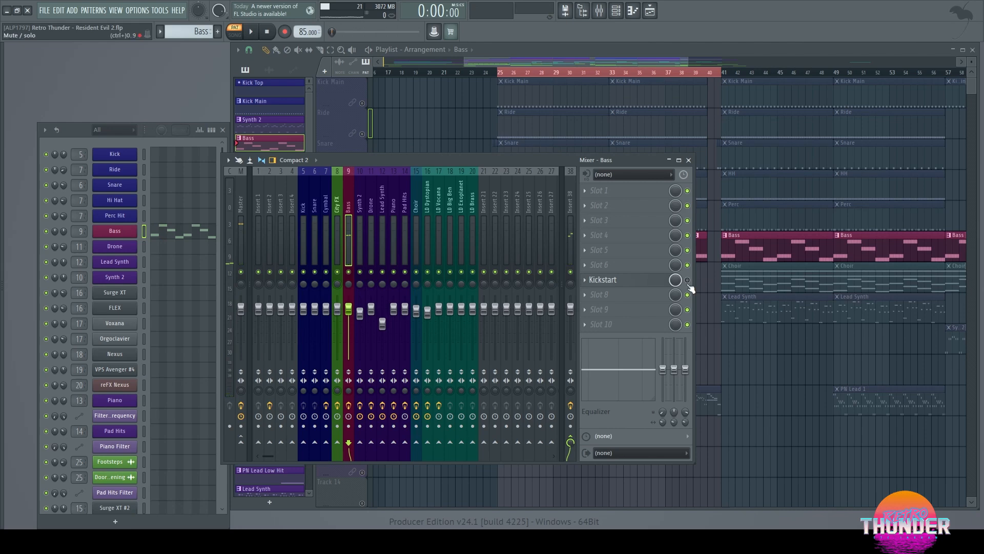
Step: Examine the Kickstart volume curve on the Bass mixer track while auditioning the Bass pattern
{"action": "left_click", "coordinate": [661, 281]}
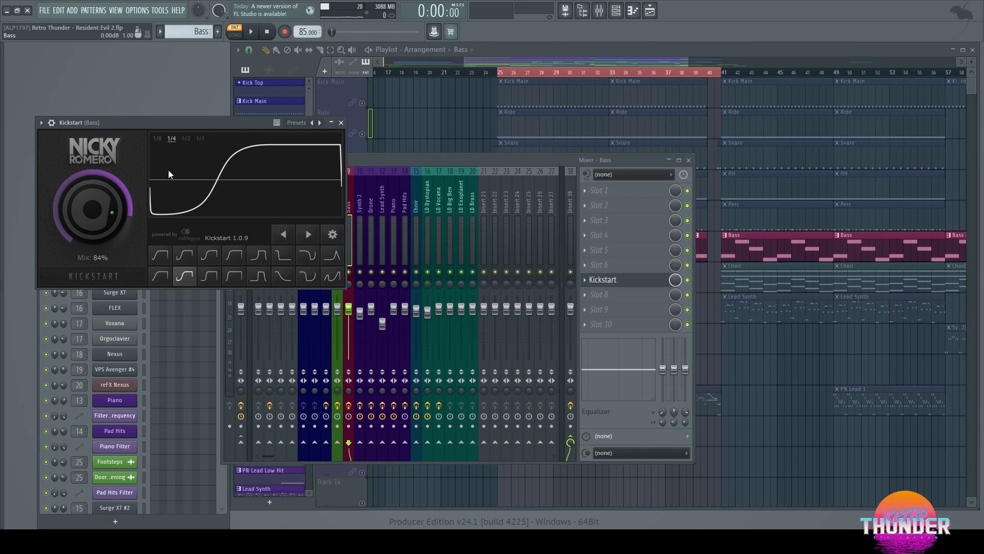
{"action": "left_click", "coordinate": [251, 31]}
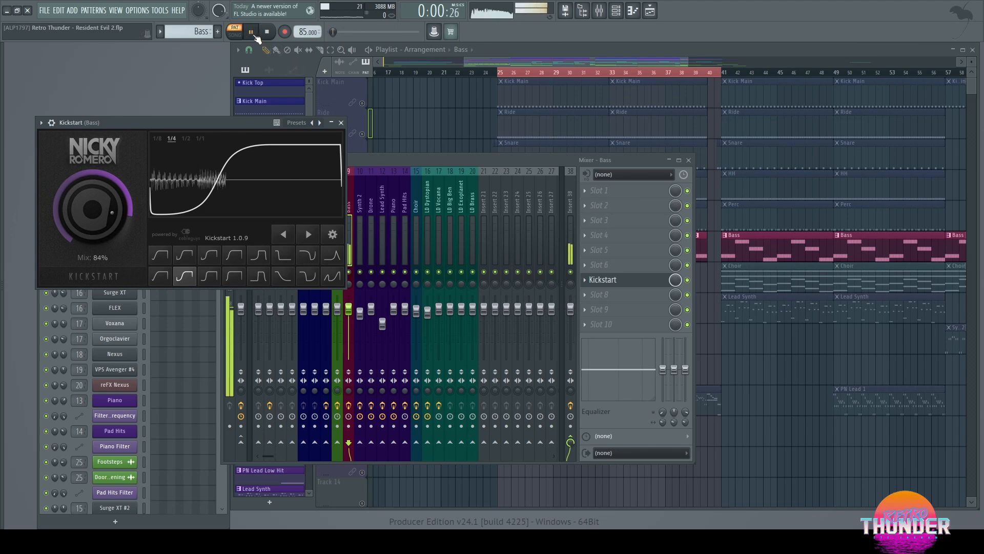
{"action": "left_click", "coordinate": [341, 123]}
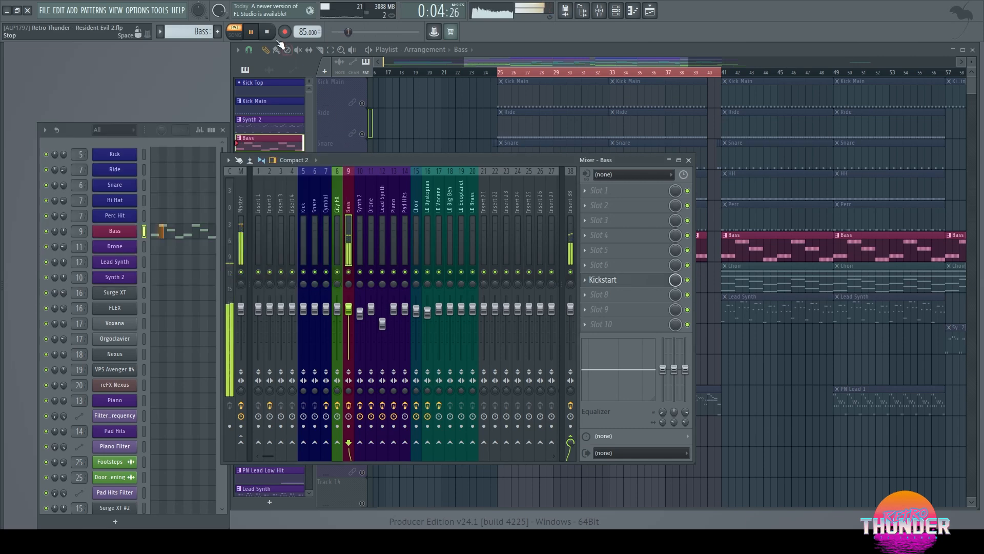
{"action": "key", "text": "space"}
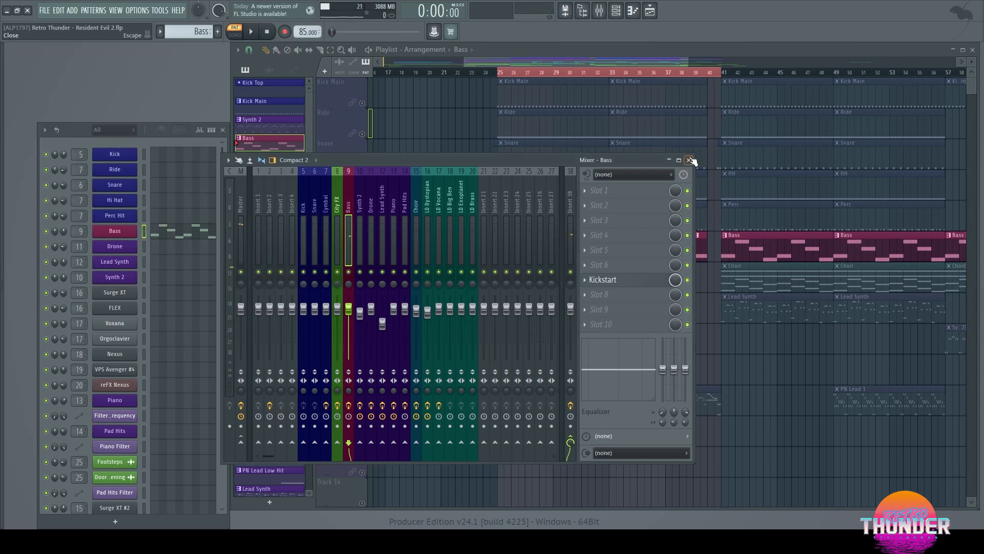
Step: Browse the Volume and Master Effects plugin categories for an empty Bass effect slot without loading any, and close the mixer
{"action": "left_click", "coordinate": [620, 299]}
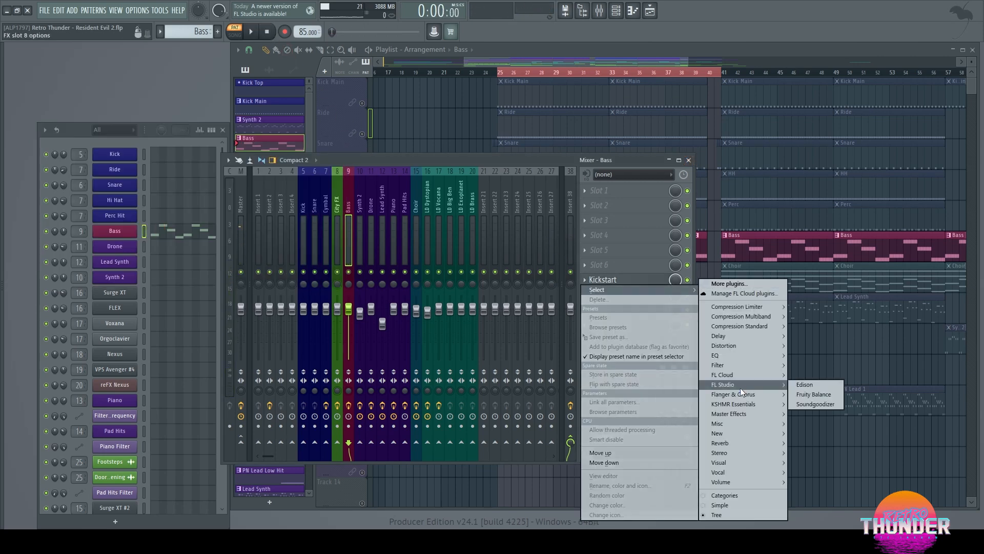
{"action": "mouse_move", "coordinate": [759, 482]}
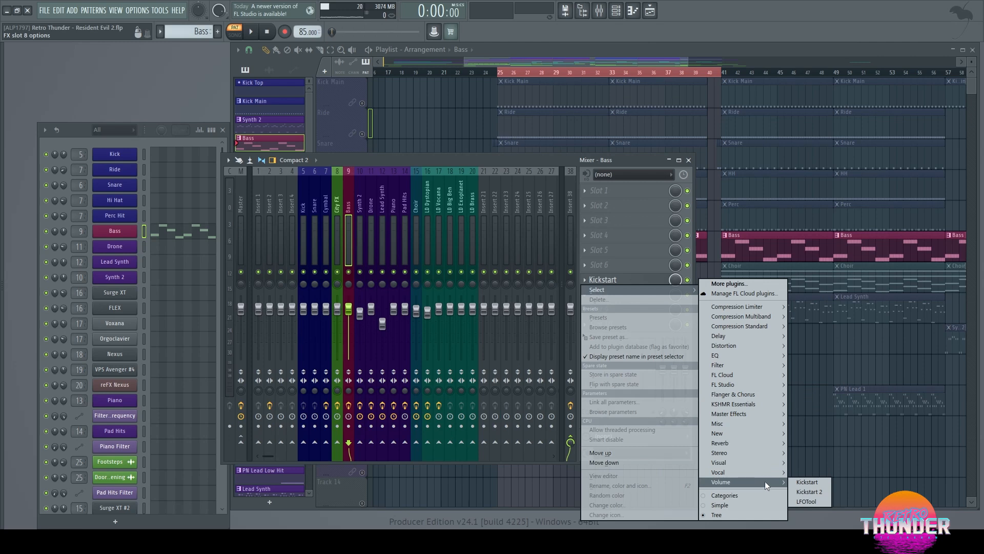
{"action": "left_click", "coordinate": [551, 163]}
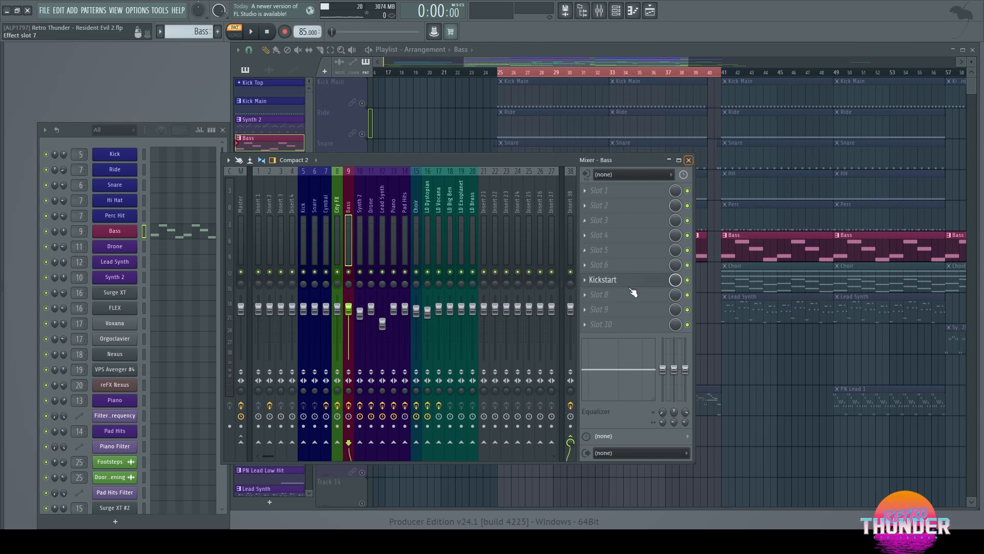
{"action": "left_click", "coordinate": [613, 325]}
{"action": "mouse_move", "coordinate": [742, 479]}
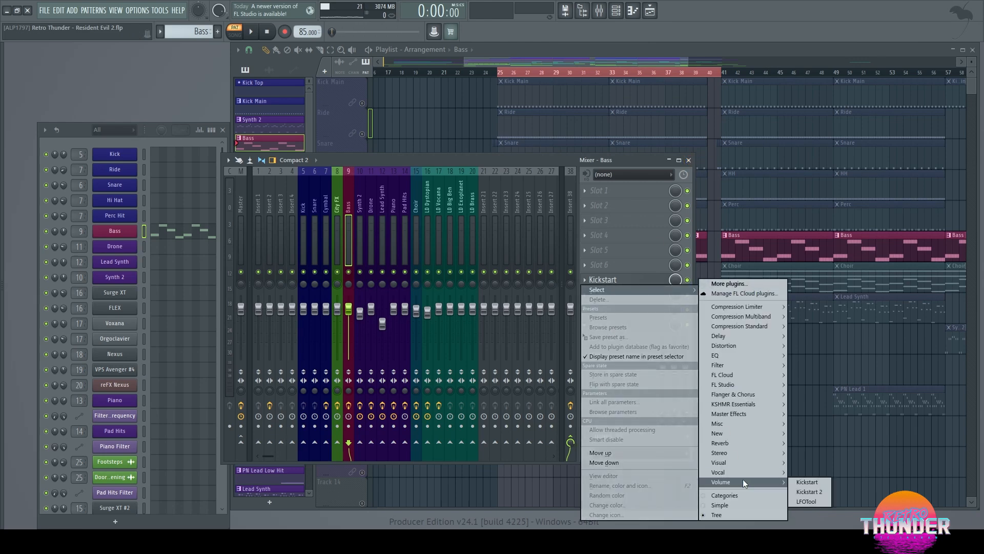
{"action": "mouse_move", "coordinate": [727, 414]}
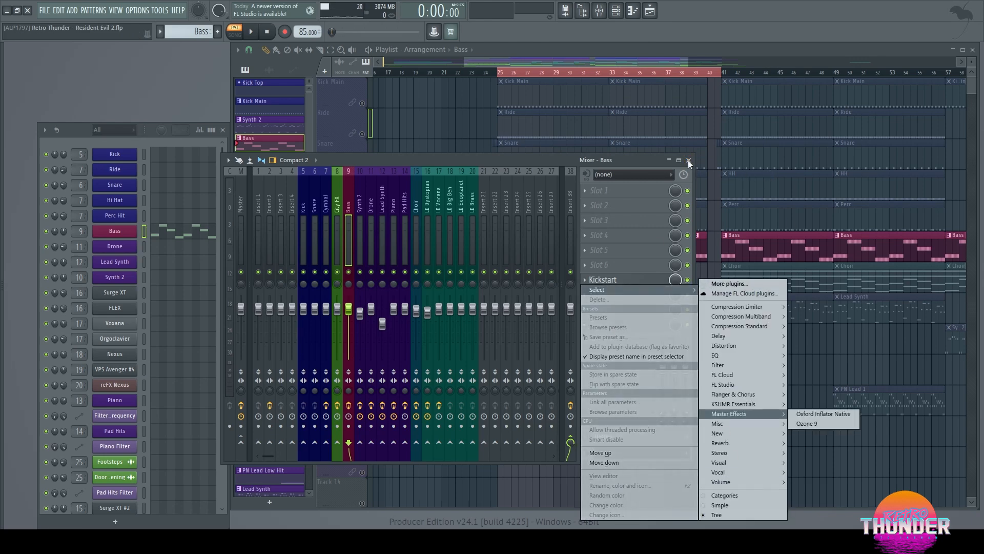
{"action": "left_click", "coordinate": [690, 159]}
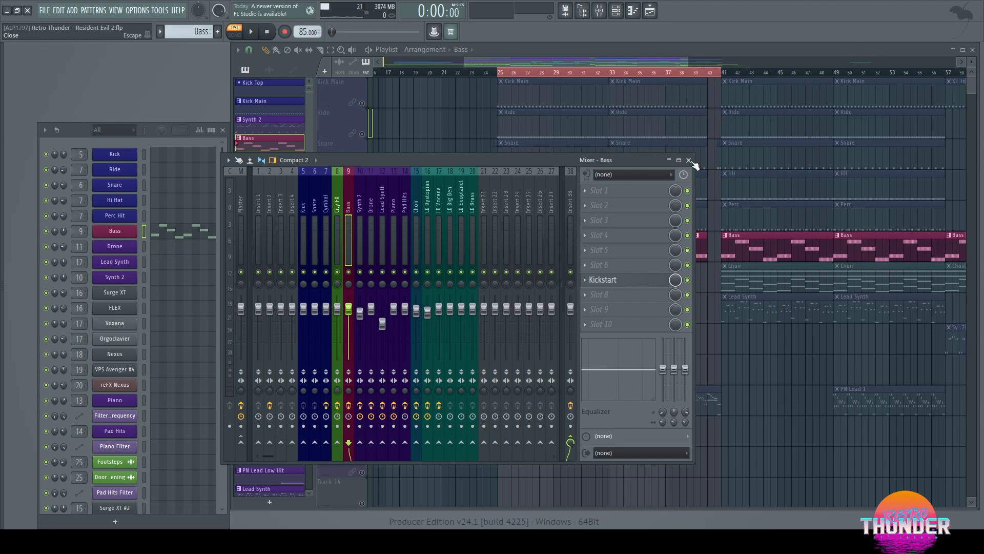
{"action": "left_click", "coordinate": [689, 160]}
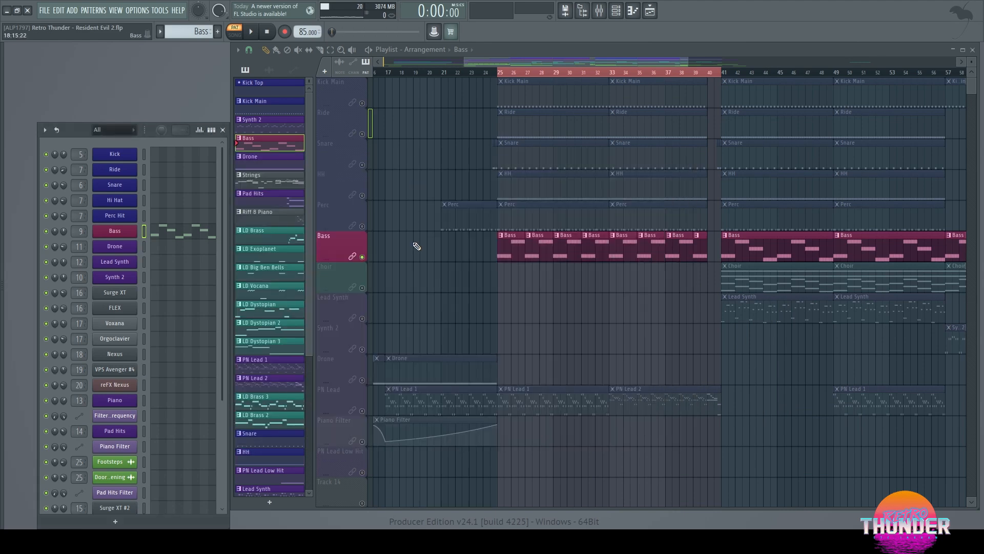
Step: Unmute the Kick Main, Perc, HH, Ride and Snare tracks alongside the Bass, reviewing the Bass notes in the piano roll
{"action": "left_click", "coordinate": [364, 106]}
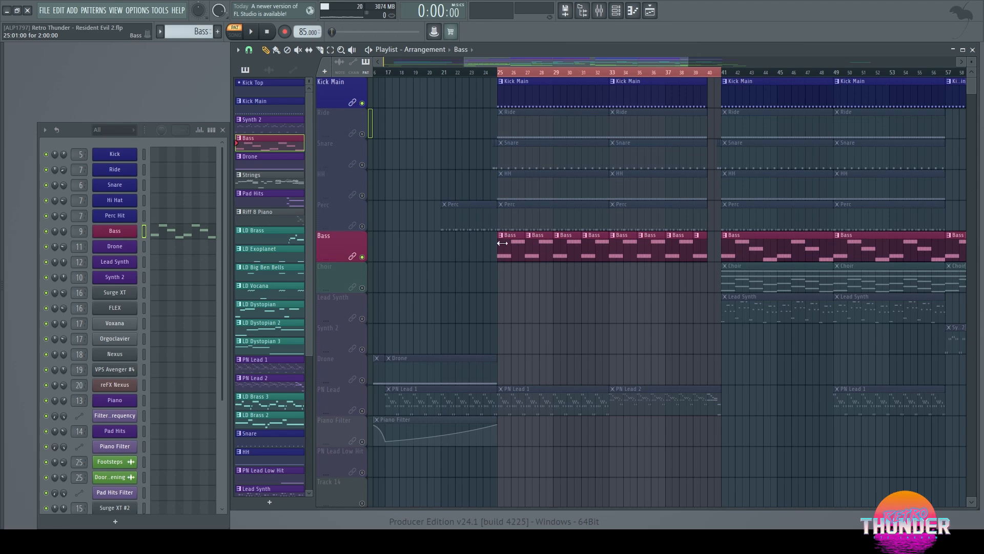
{"action": "double_click", "coordinate": [515, 243]}
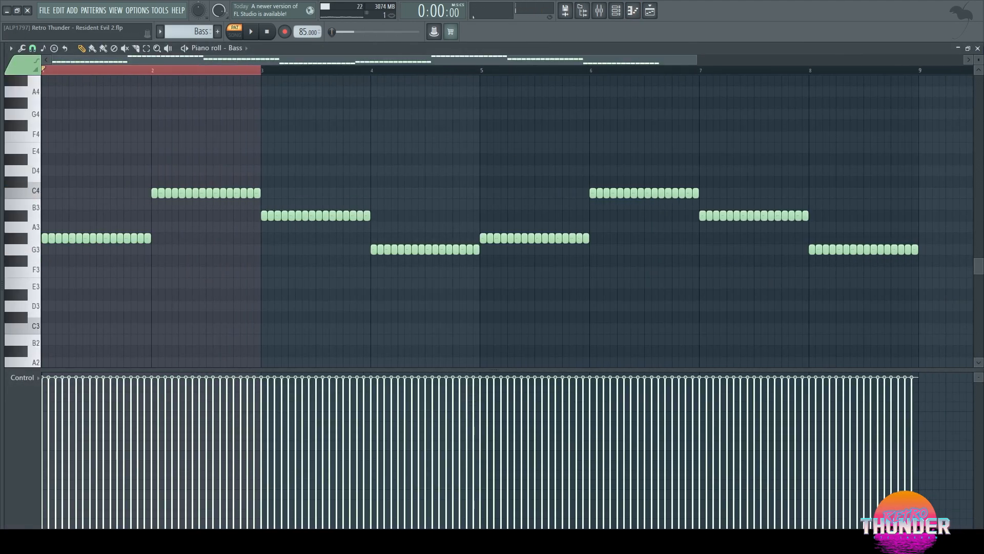
{"action": "left_click", "coordinate": [978, 48]}
{"action": "left_click", "coordinate": [362, 226]}
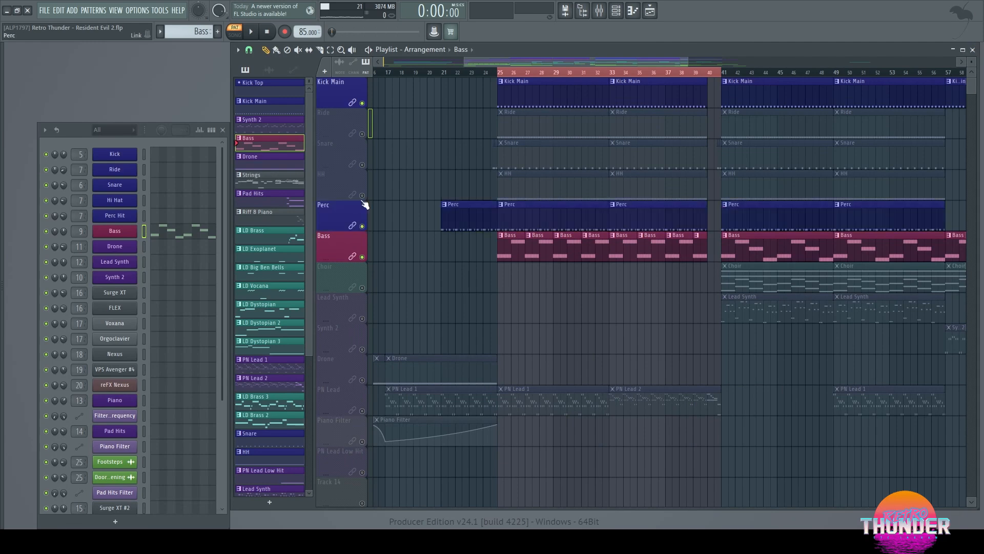
{"action": "left_click", "coordinate": [362, 195]}
{"action": "left_click", "coordinate": [362, 134]}
{"action": "left_click", "coordinate": [362, 165]}
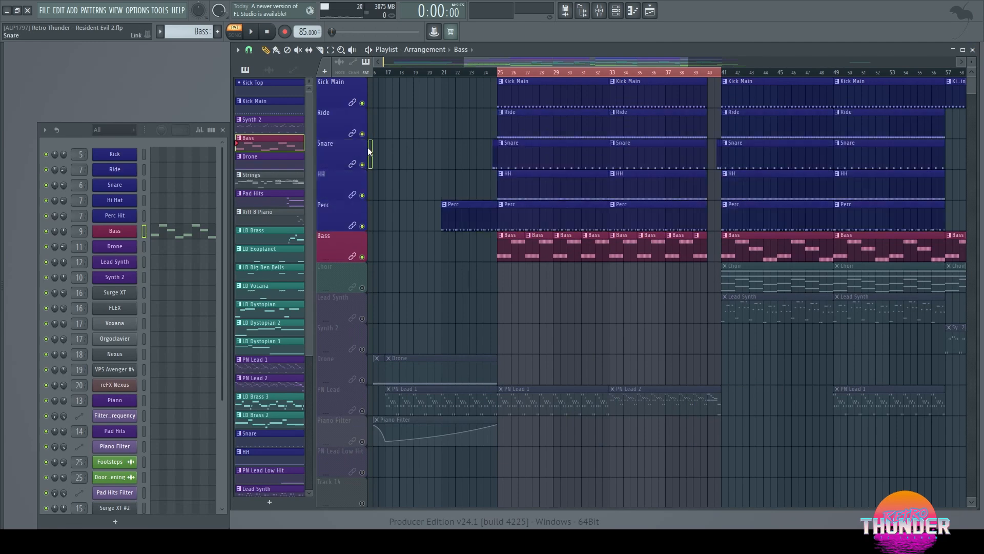
Step: Play the song from bar 25 with the drums and bass together, and stop
{"action": "left_click", "coordinate": [248, 34]}
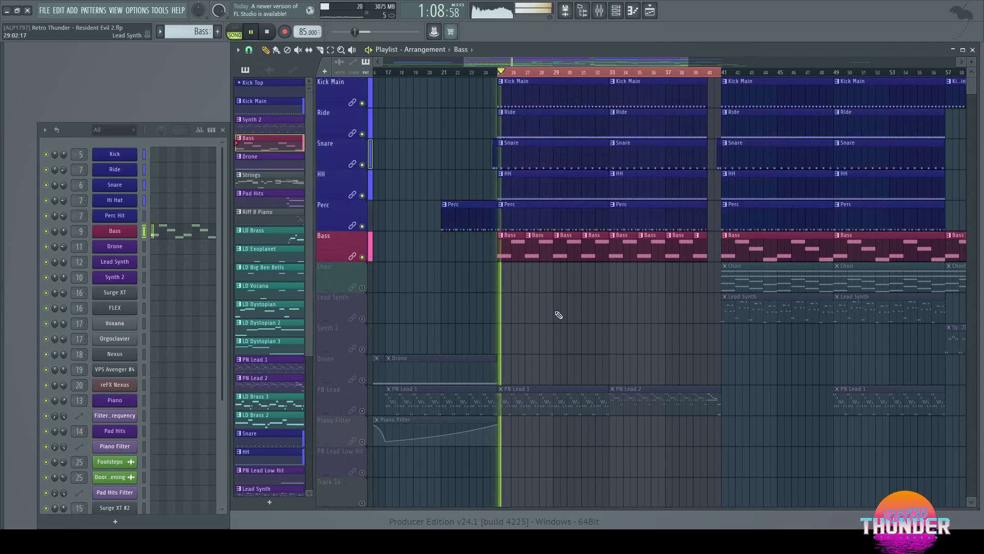
{"action": "scroll", "coordinate": [559, 314], "scroll_direction": "down", "scroll_amount": 3}
{"action": "scroll", "coordinate": [558, 313], "scroll_direction": "down", "scroll_amount": 2}
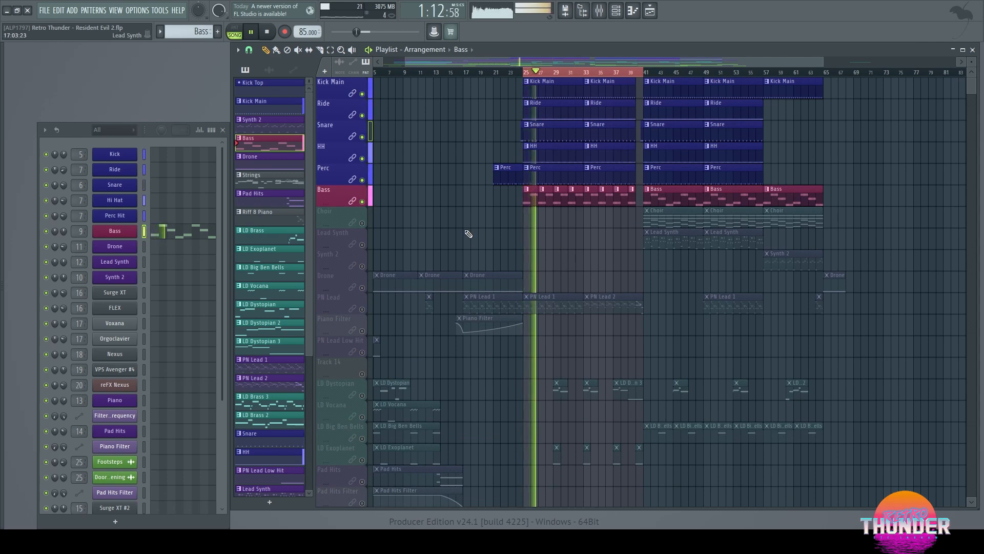
{"action": "key", "text": "space"}
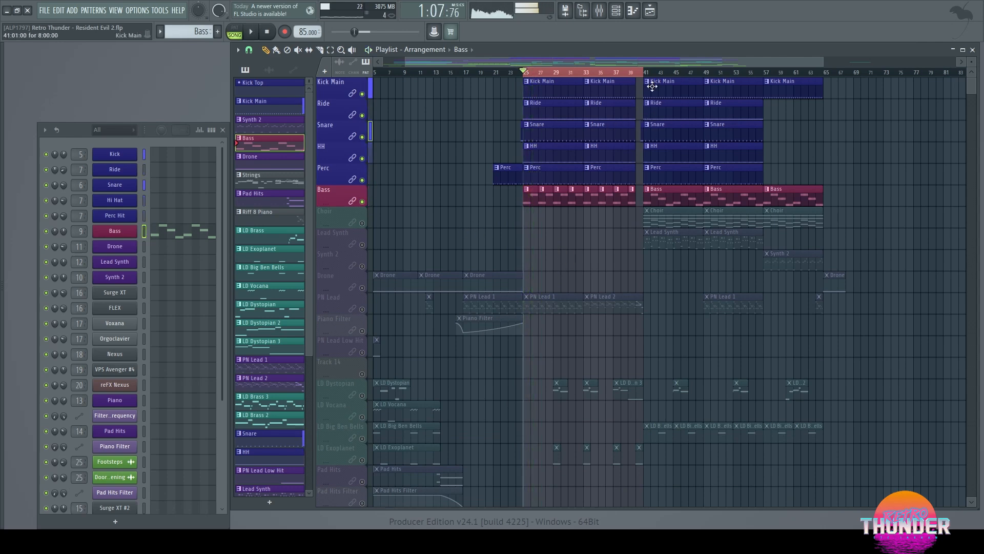
Step: Move the loop selection to bars 41 through 56, audition the drums and bass there, and stop
{"action": "left_click_drag", "start_coordinate": [651, 80], "coordinate": [709, 77]}
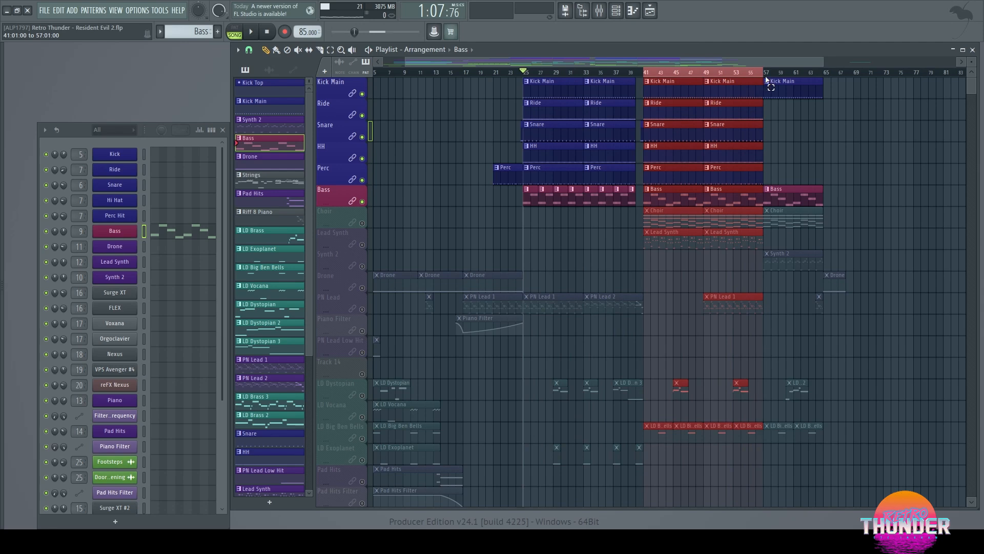
{"action": "key", "text": "space"}
{"action": "scroll", "coordinate": [666, 138], "scroll_direction": "up", "scroll_amount": 3, "text": "ctrl"}
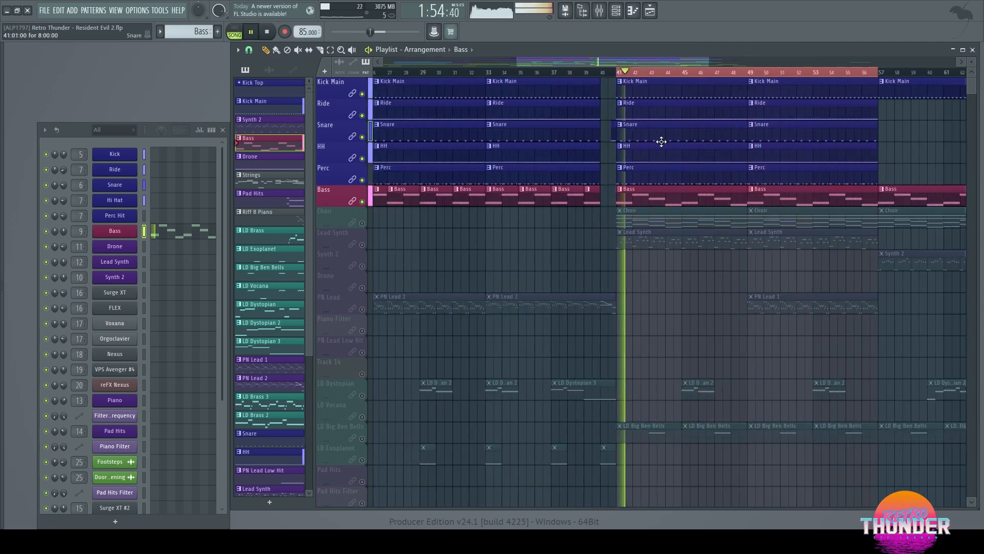
{"action": "key", "text": "space"}
Step: Select the Choir pattern and open its Surge XT #2 instrument
{"action": "left_click", "coordinate": [670, 213]}
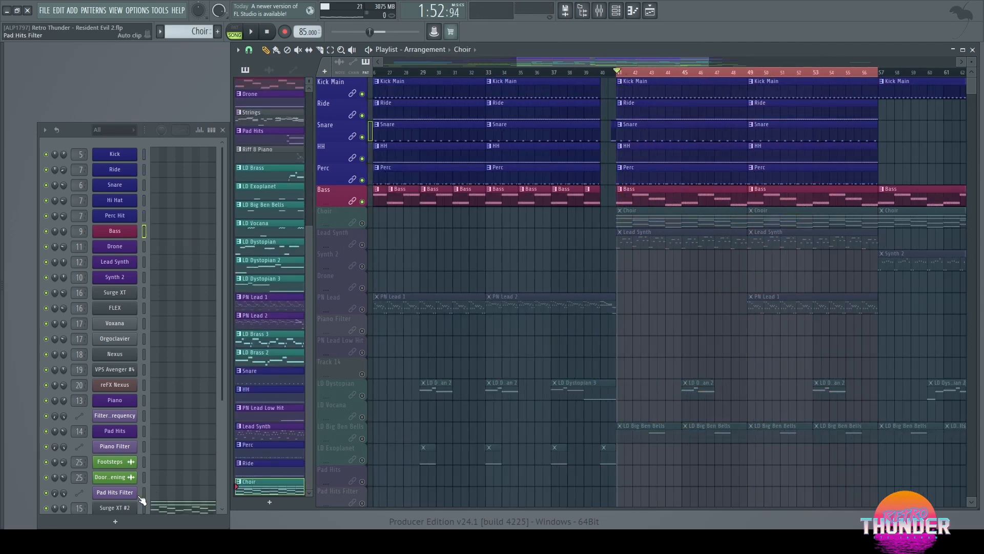
{"action": "left_click", "coordinate": [124, 507]}
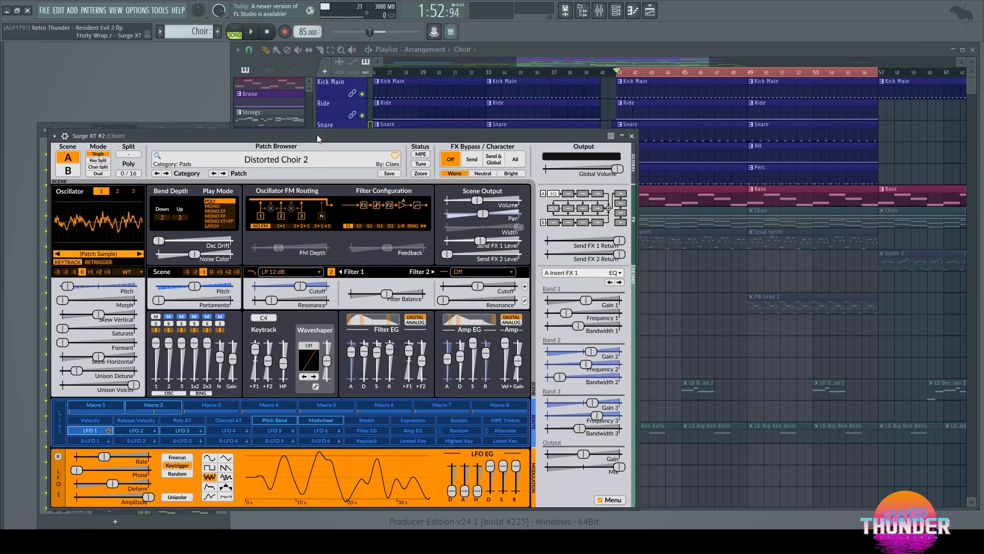
Step: Open the mixer track of the Surge XT #2 channel and play the Choir pattern on its own
{"action": "left_click_drag", "start_coordinate": [317, 135], "coordinate": [453, 93]}
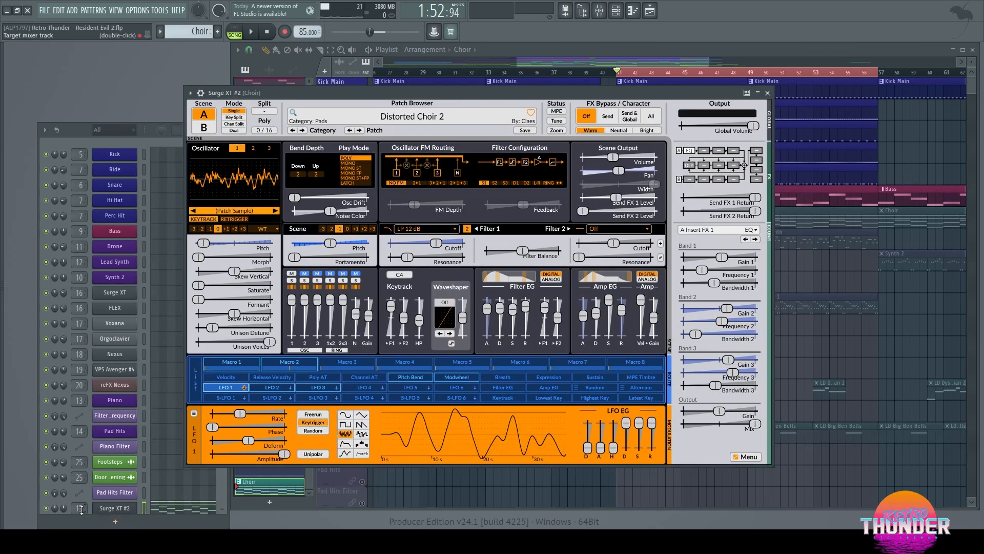
{"action": "double_click", "coordinate": [81, 508]}
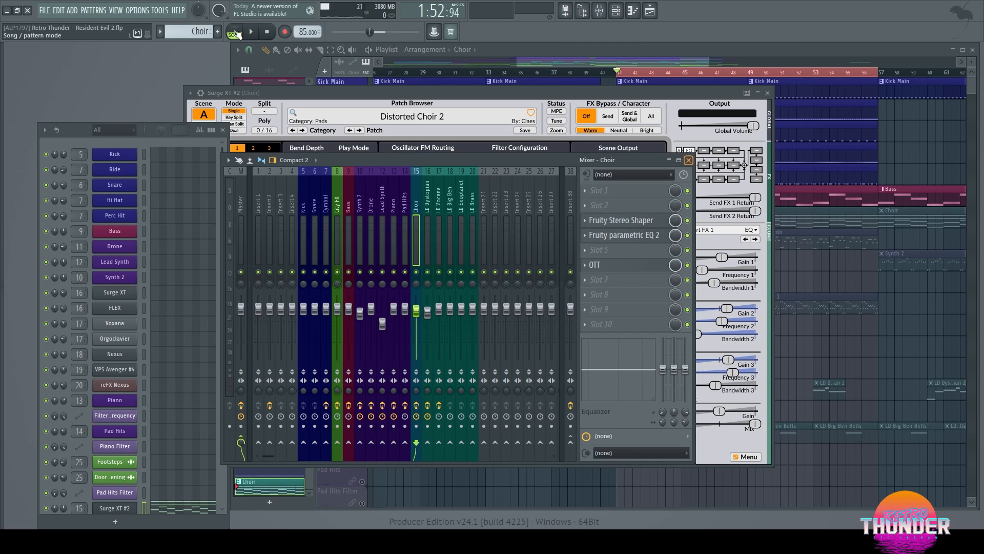
{"action": "left_click", "coordinate": [235, 28]}
{"action": "left_click", "coordinate": [251, 32]}
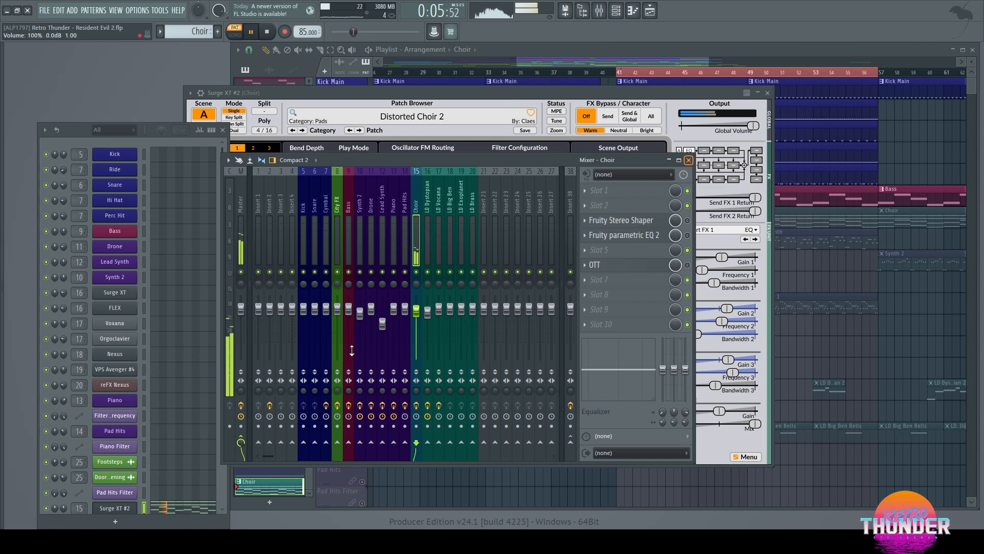
Step: Open the Surge XT #2 channel's notes in the piano roll
{"action": "right_click", "coordinate": [145, 507]}
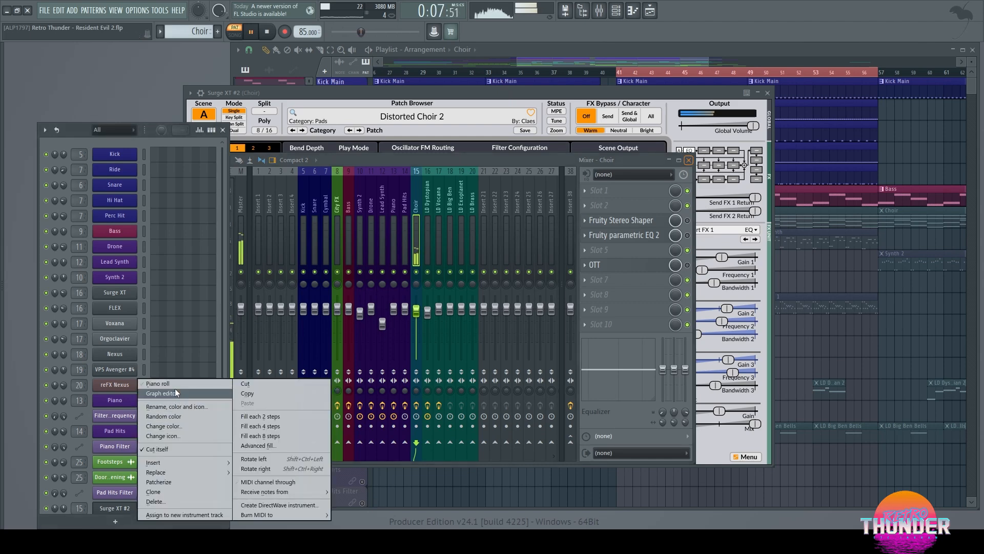
{"action": "left_click", "coordinate": [175, 389]}
{"action": "right_click", "coordinate": [126, 506]}
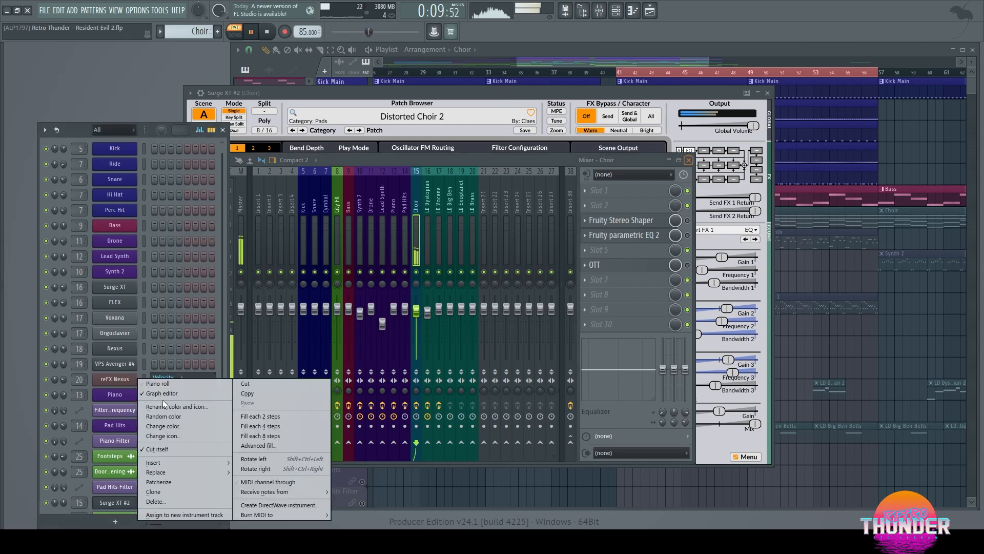
{"action": "left_click", "coordinate": [165, 386]}
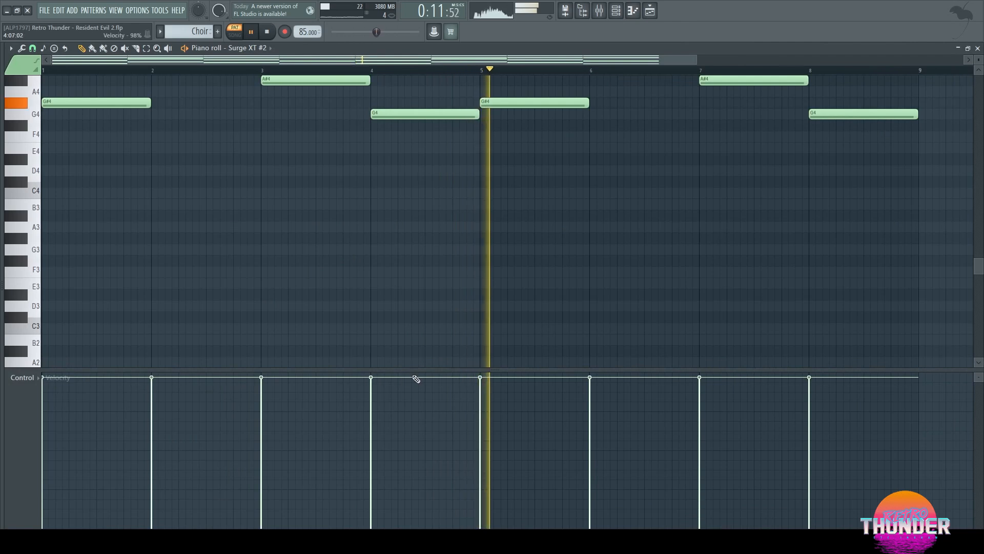
Step: Shrink the velocity area to review all the choir chord notes from G4 to D#6, and close the piano roll
{"action": "scroll", "coordinate": [370, 259], "scroll_direction": "up", "scroll_amount": 8}
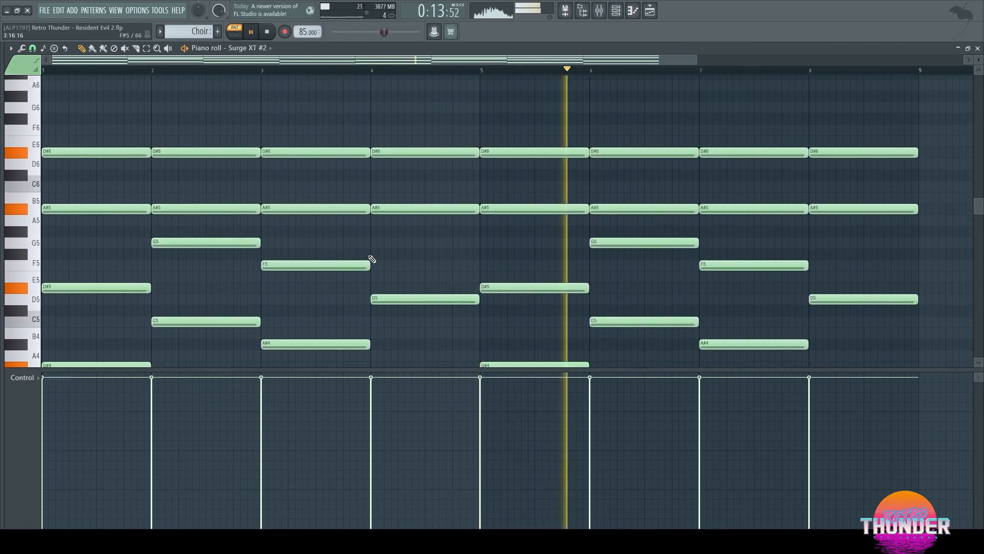
{"action": "scroll", "coordinate": [371, 259], "scroll_direction": "down", "scroll_amount": 1}
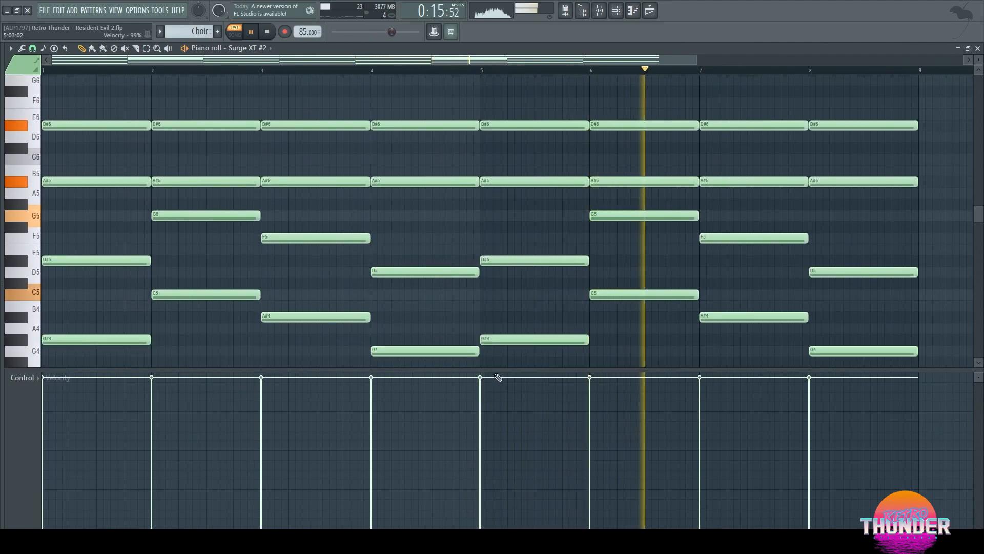
{"action": "left_click_drag", "start_coordinate": [494, 374], "coordinate": [494, 479]}
{"action": "scroll", "coordinate": [215, 363], "scroll_direction": "up", "scroll_amount": 1}
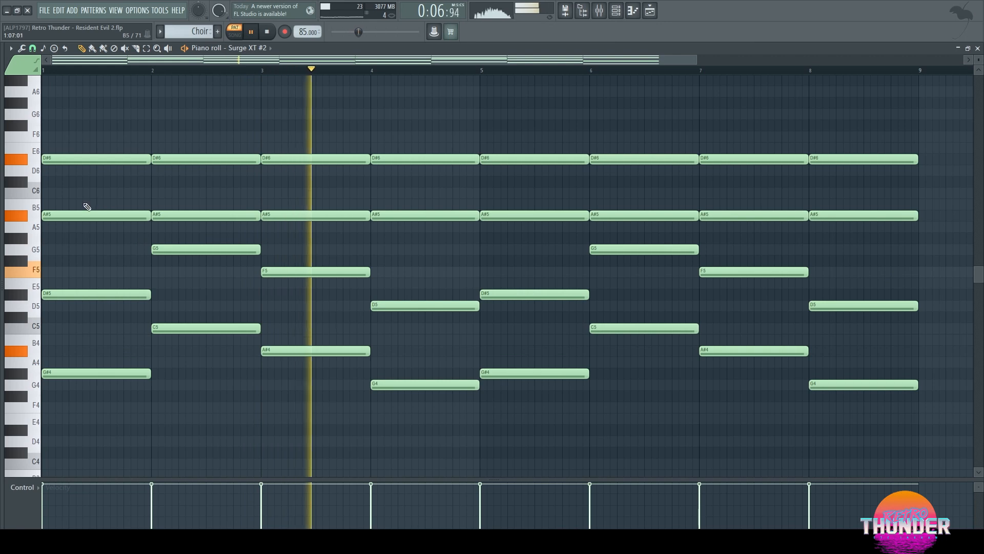
{"action": "left_click", "coordinate": [977, 48]}
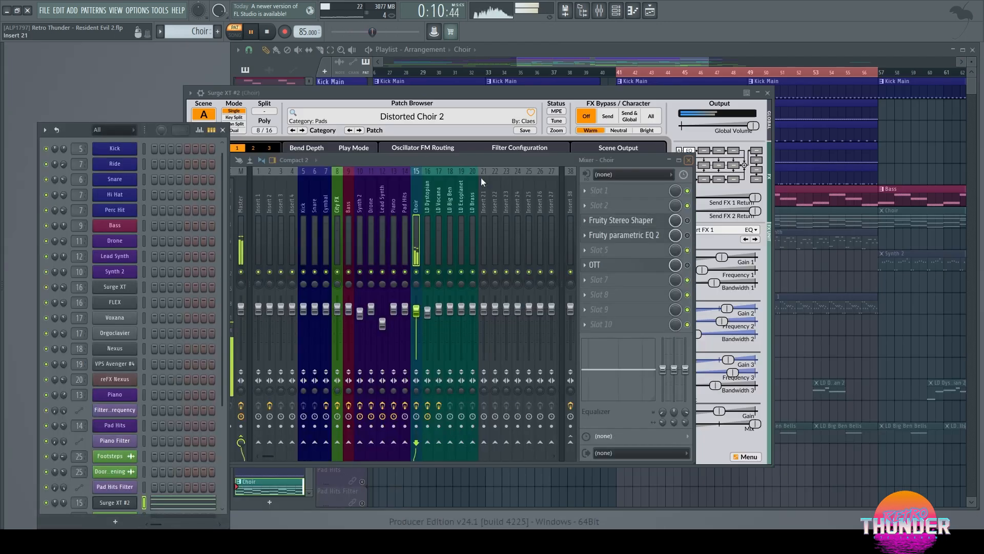
Step: Enable and open Fruity Stereo Shaper, Fruity parametric EQ 2 and OTT on the Choir mixer track while the pattern plays
{"action": "left_click", "coordinate": [688, 221]}
{"action": "left_click", "coordinate": [639, 223]}
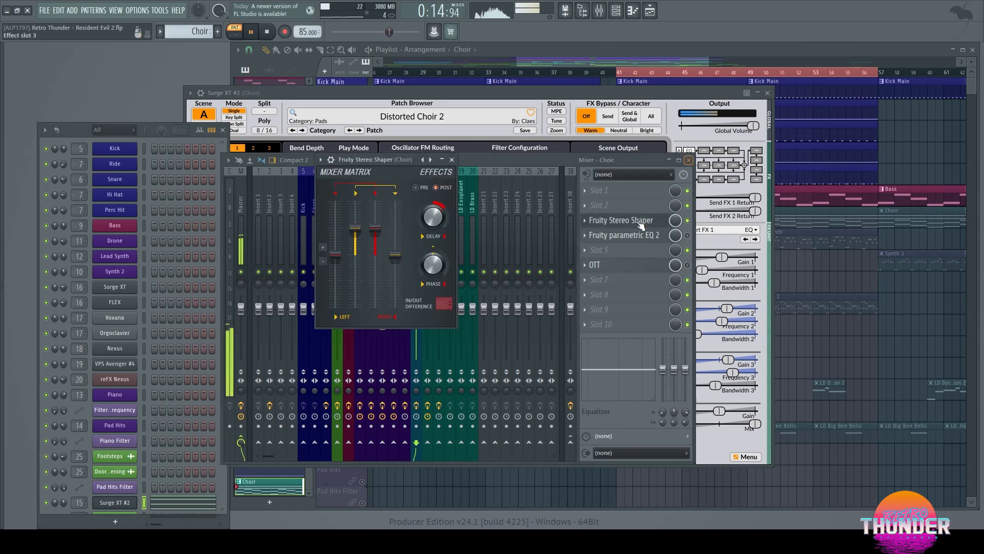
{"action": "left_click", "coordinate": [688, 236]}
{"action": "left_click", "coordinate": [640, 235]}
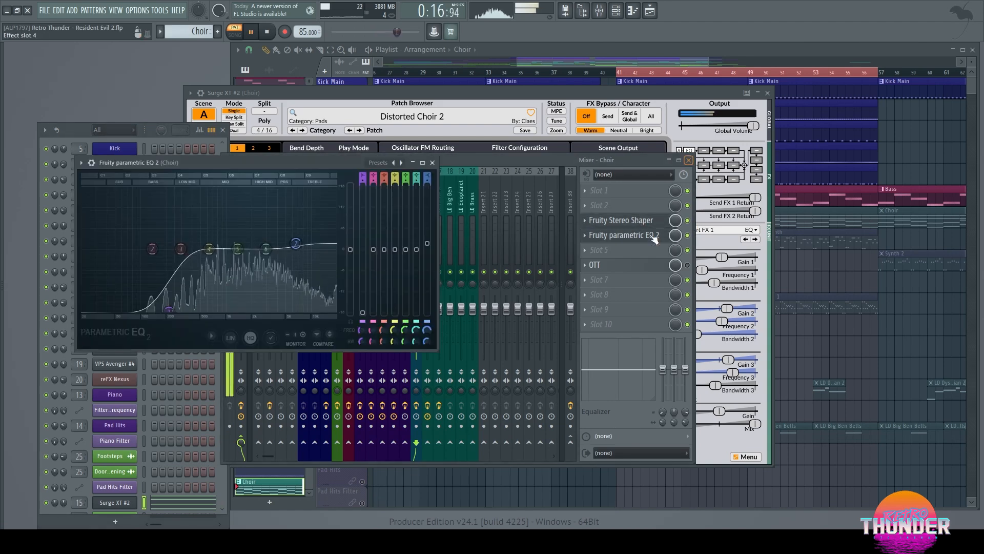
{"action": "left_click", "coordinate": [688, 265]}
{"action": "left_click", "coordinate": [642, 267]}
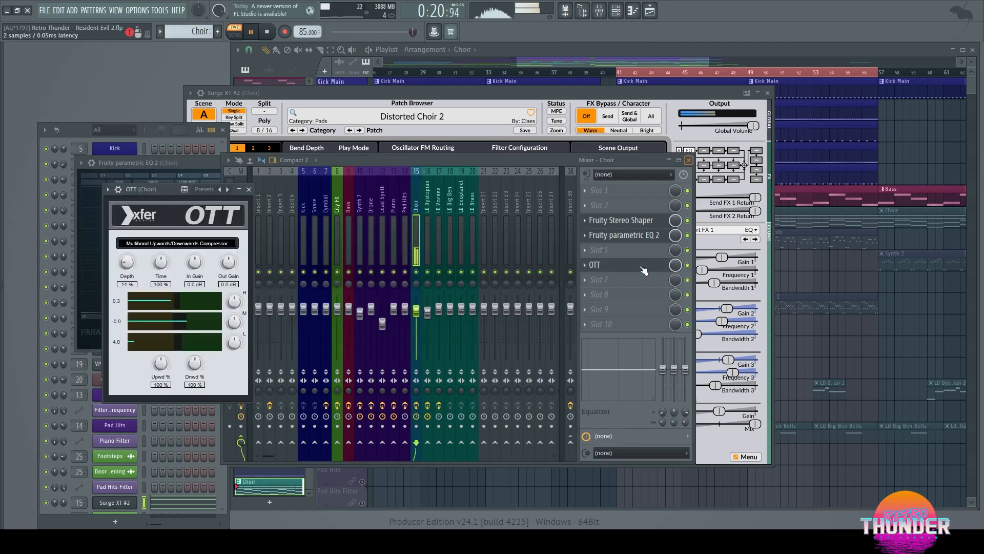
{"action": "left_click_drag", "start_coordinate": [167, 190], "coordinate": [422, 189]}
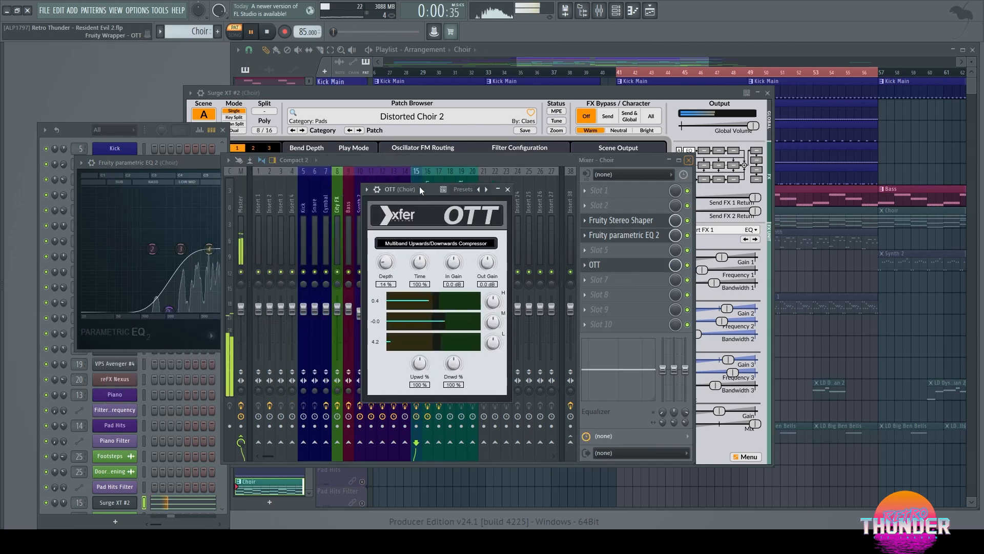
Step: Close the OTT, mixer, Fruity parametric EQ 2 and Surge XT #2 windows
{"action": "left_click", "coordinate": [507, 189]}
{"action": "left_click", "coordinate": [688, 160]}
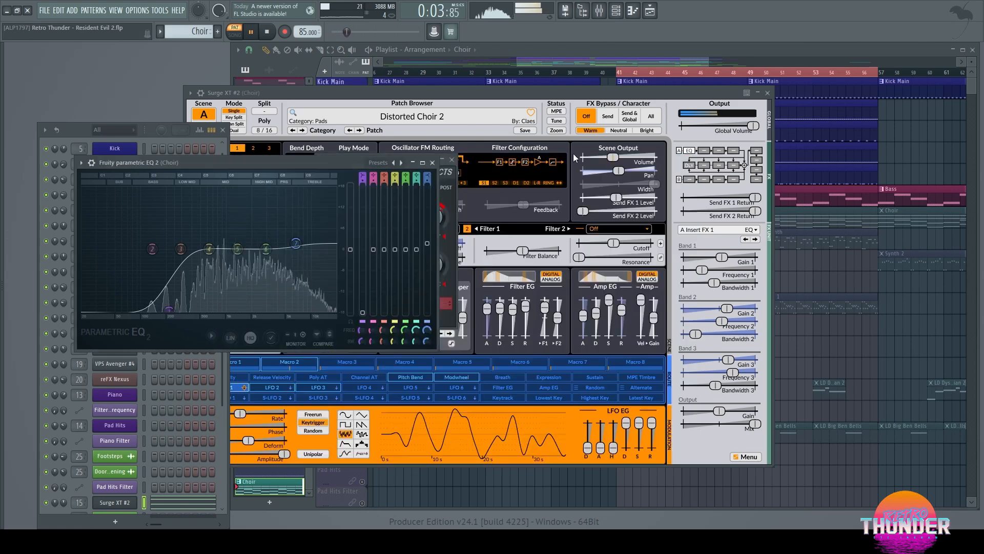
{"action": "left_click", "coordinate": [432, 163]}
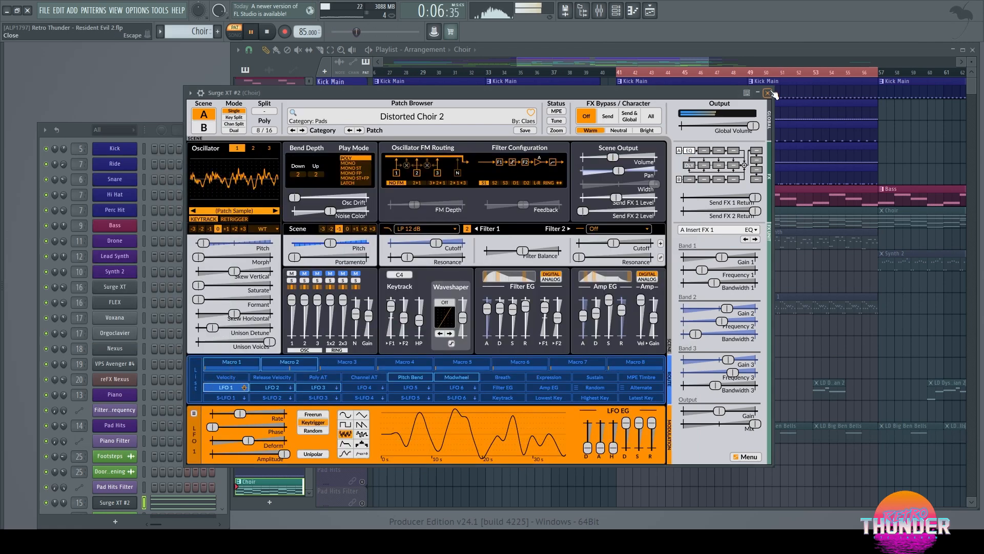
{"action": "left_click", "coordinate": [767, 93]}
Step: Play the song from bar 41 with the Choir track unmuted alongside the drums and bass, and stop
{"action": "left_click", "coordinate": [235, 34]}
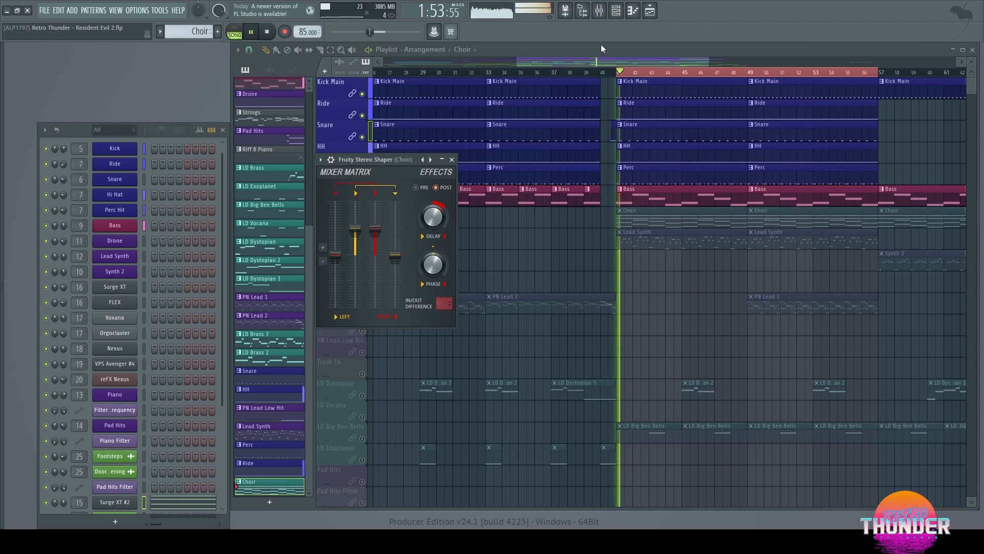
{"action": "left_click", "coordinate": [452, 160]}
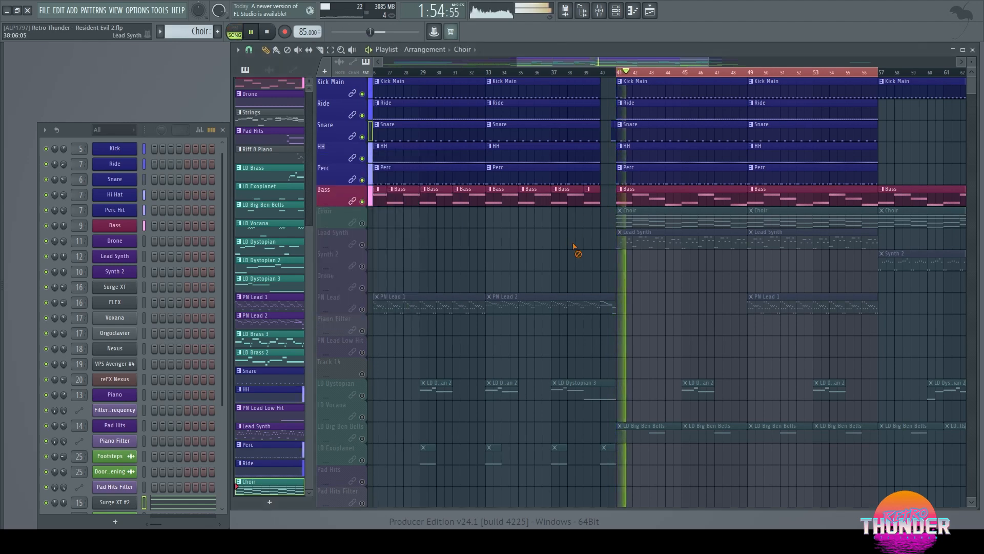
{"action": "left_click", "coordinate": [362, 223]}
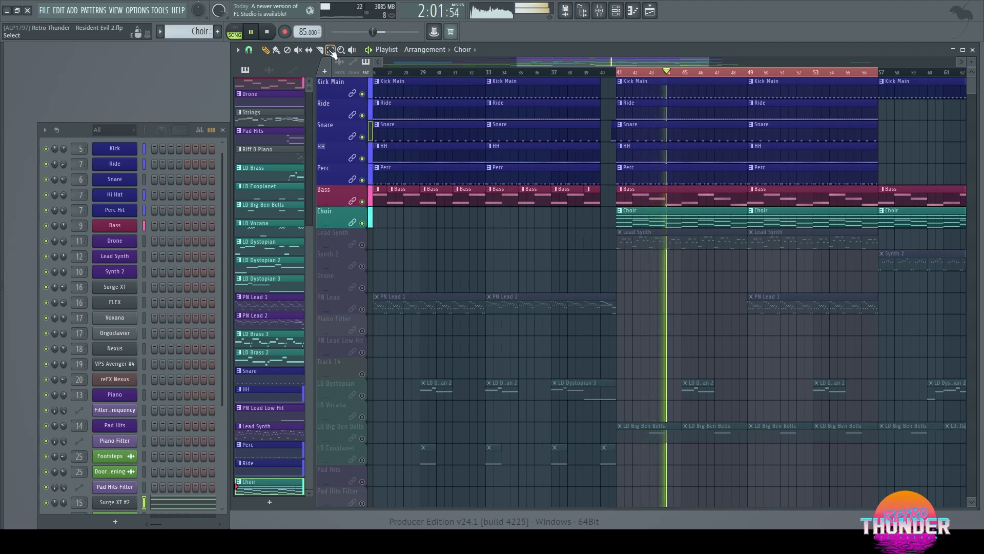
{"action": "key", "text": "space"}
Step: Solo the Lead Synth track, select its pattern and audition it with its Spire instrument open
{"action": "right_click", "coordinate": [362, 244]}
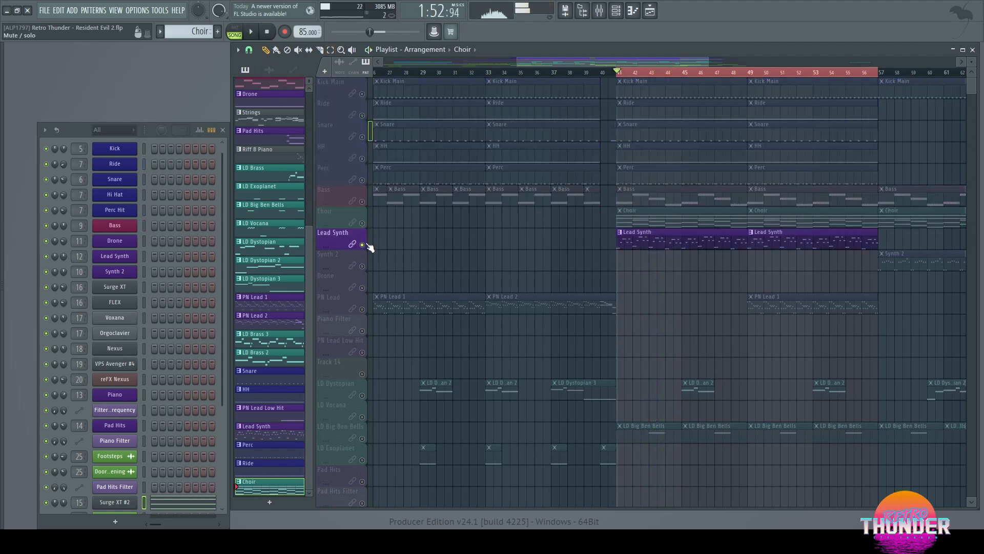
{"action": "left_click", "coordinate": [685, 233]}
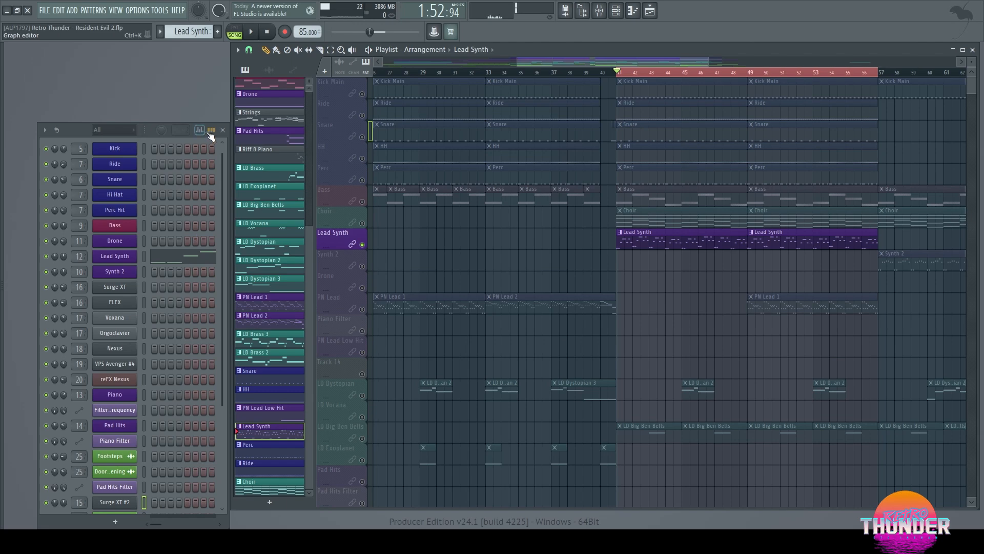
{"action": "left_click", "coordinate": [210, 132]}
{"action": "left_click", "coordinate": [126, 256]}
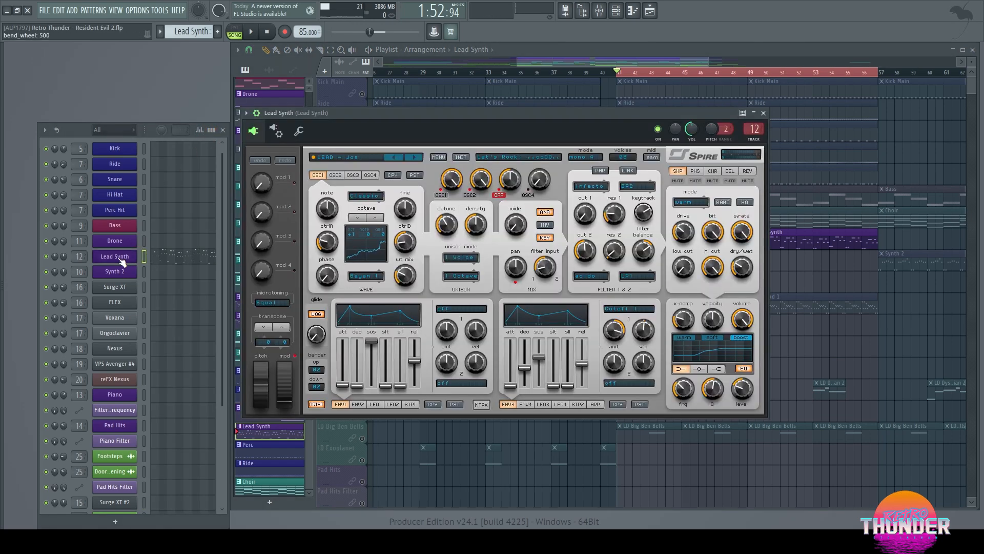
{"action": "left_click", "coordinate": [252, 33]}
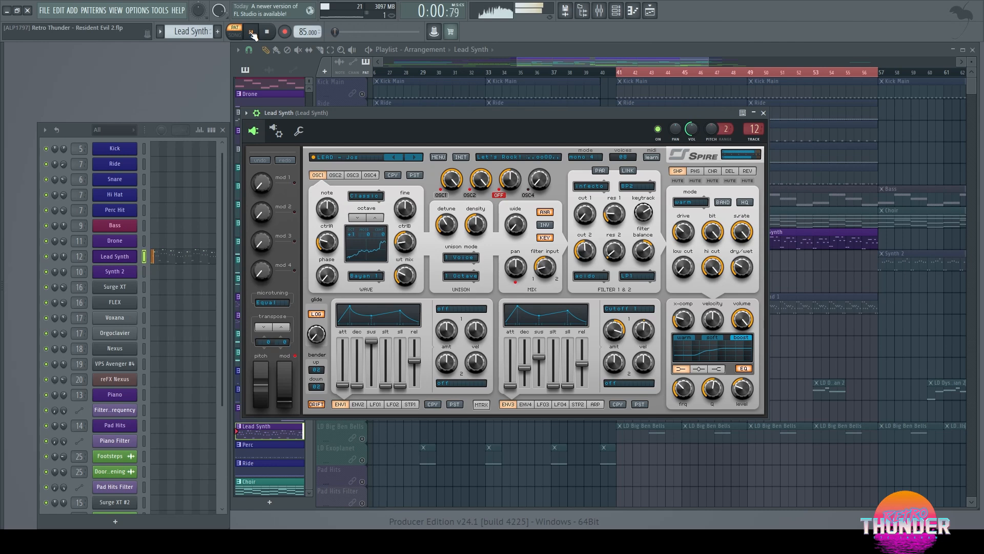
Step: Close the Spire instrument and open the Lead Synth channel's mixer track
{"action": "left_click", "coordinate": [763, 113]}
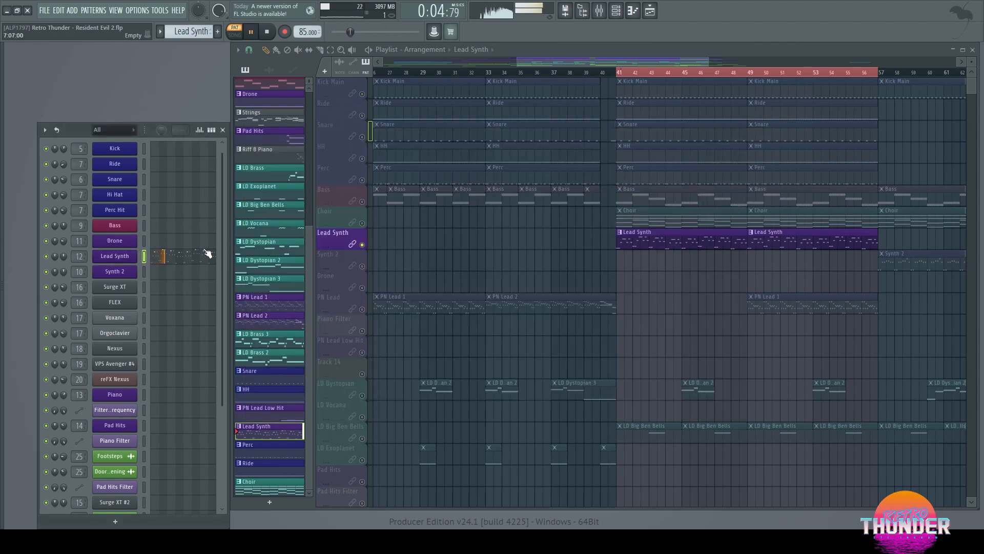
{"action": "left_click_drag", "start_coordinate": [221, 296], "coordinate": [241, 230]}
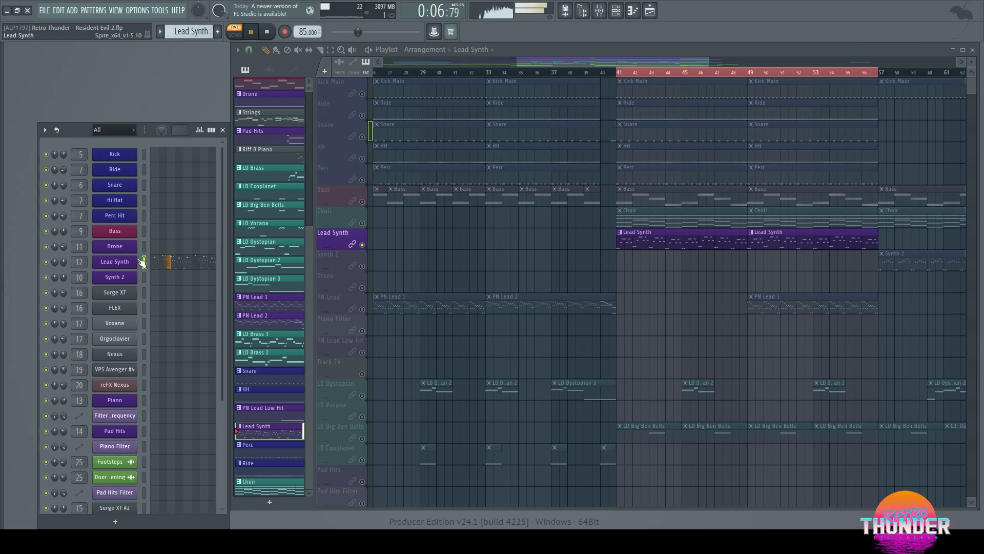
{"action": "double_click", "coordinate": [77, 262]}
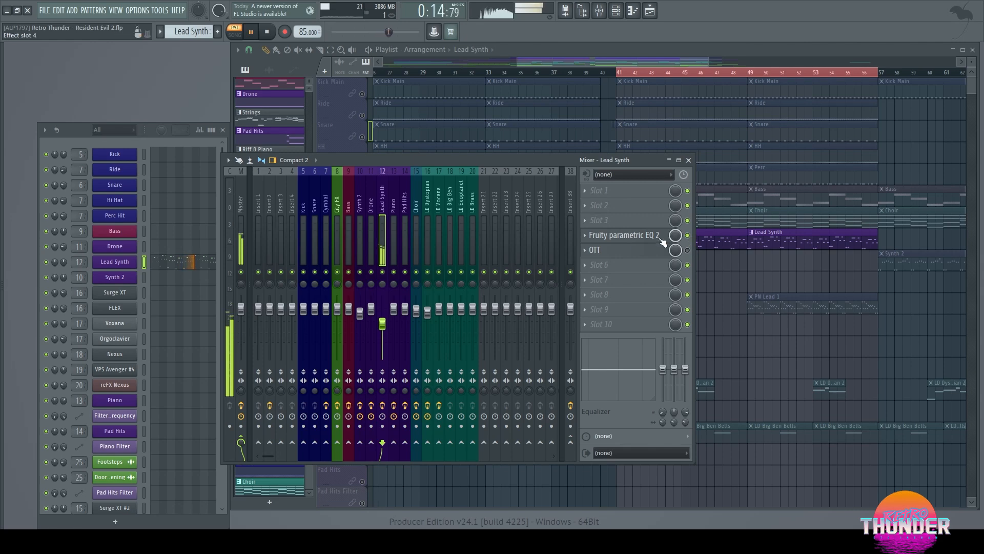
Step: Enable and inspect Fruity parametric EQ 2 and OTT on the Lead Synth mixer track, and close the effect and mixer windows
{"action": "left_click", "coordinate": [644, 241]}
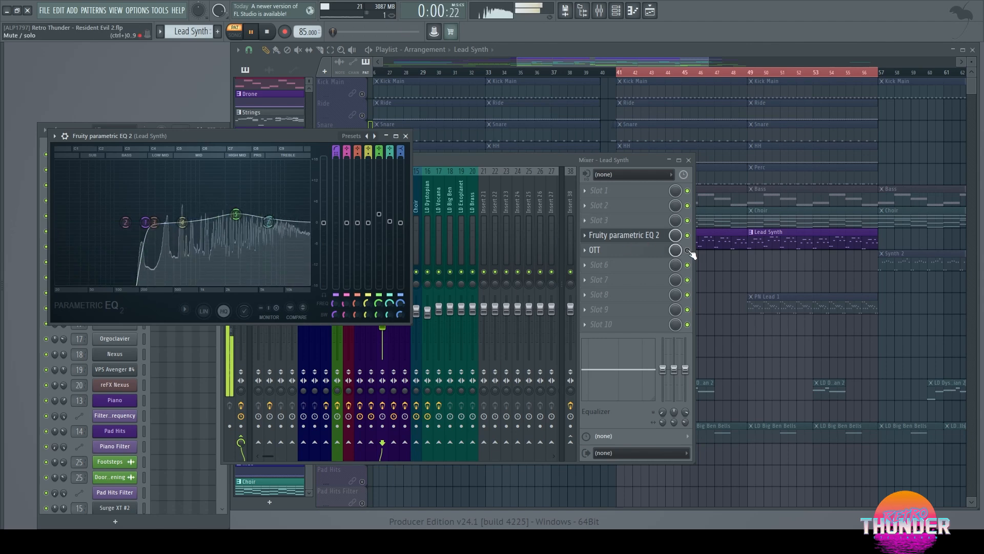
{"action": "left_click", "coordinate": [666, 250]}
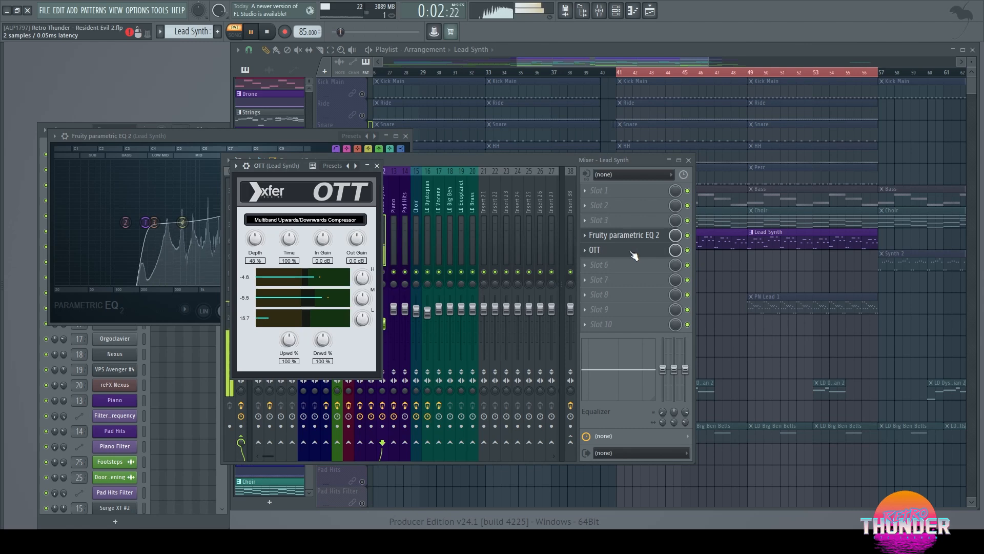
{"action": "left_click", "coordinate": [377, 166]}
{"action": "left_click", "coordinate": [407, 136]}
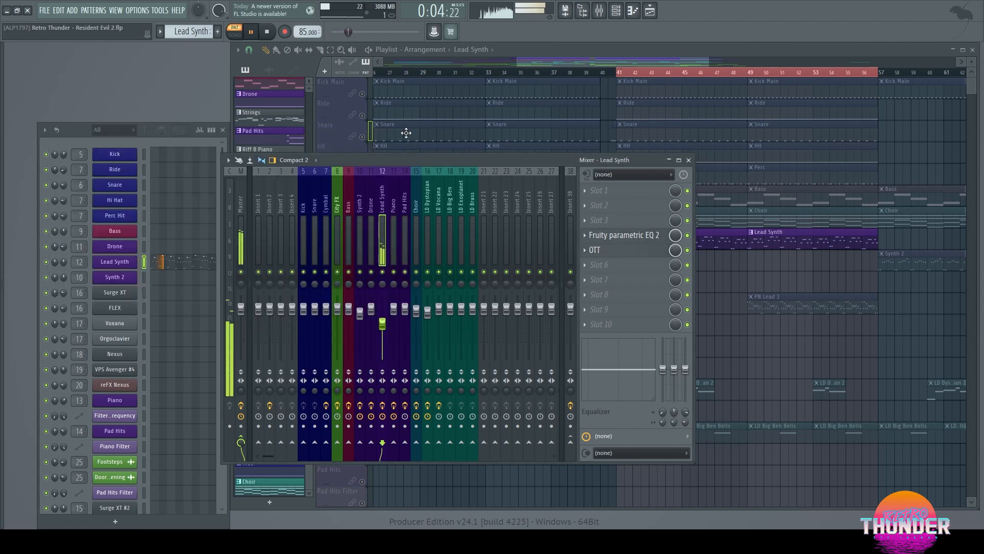
{"action": "left_click", "coordinate": [689, 160]}
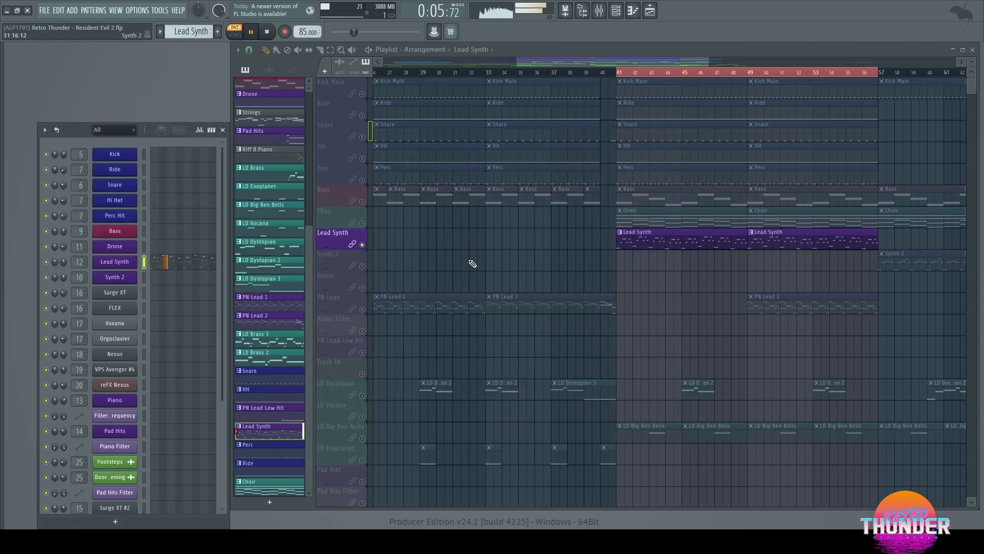
Step: Unmute the Choir, Bass, Perc, HH, Snare, Ride and Kick Main tracks alongside the Lead Synth
{"action": "left_click", "coordinate": [362, 223]}
{"action": "left_click", "coordinate": [361, 201]}
{"action": "left_click", "coordinate": [362, 180]}
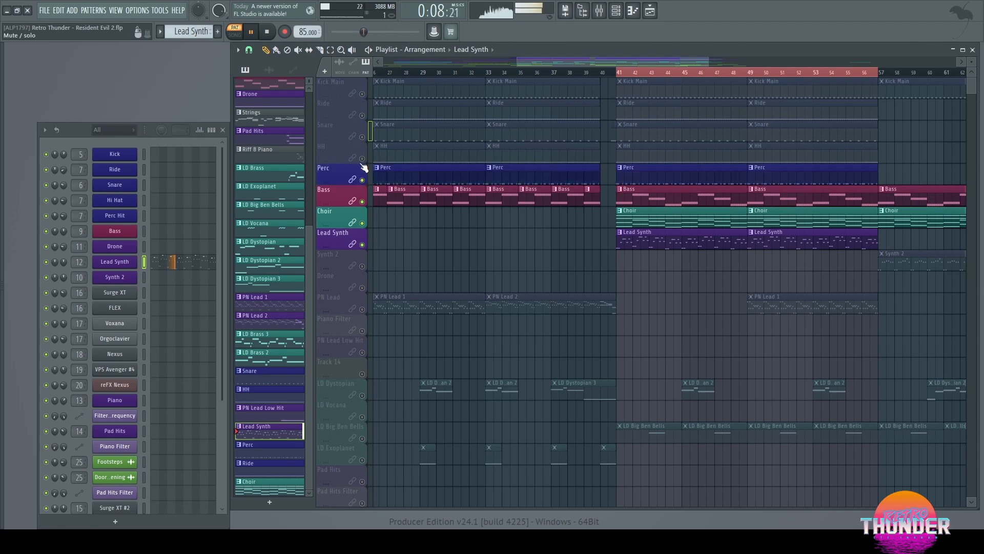
{"action": "left_click", "coordinate": [362, 158]}
{"action": "left_click", "coordinate": [362, 137]}
{"action": "left_click", "coordinate": [361, 116]}
{"action": "left_click", "coordinate": [362, 94]}
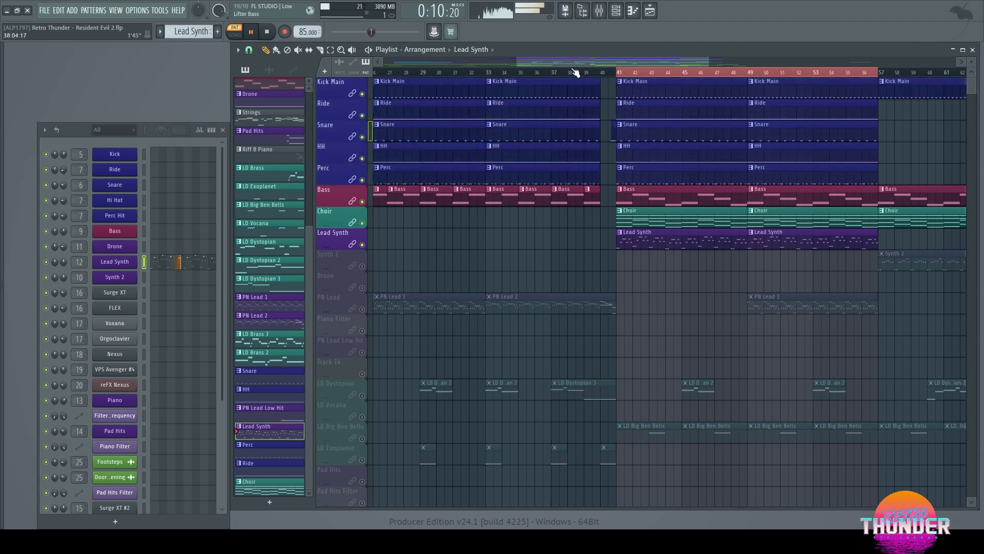
Step: Play the song from bar 41 with all unmuted parts and review the Lead Synth notes in the piano roll
{"action": "left_click", "coordinate": [620, 74]}
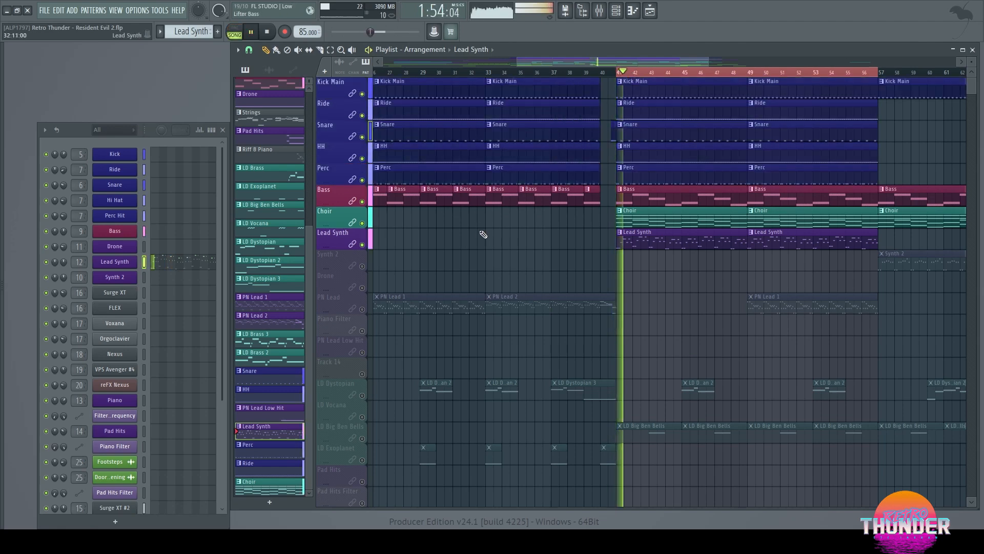
{"action": "double_click", "coordinate": [638, 234]}
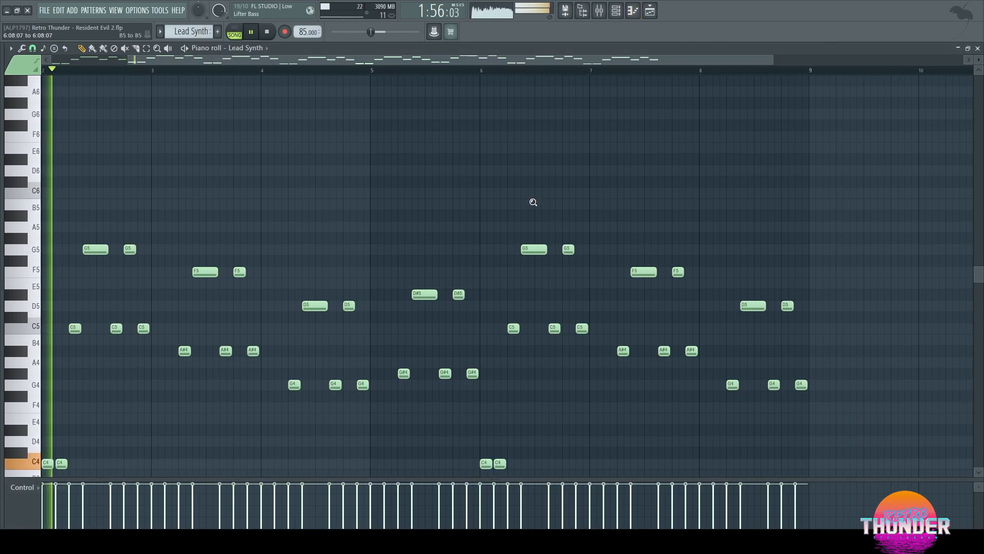
{"action": "scroll", "coordinate": [534, 203], "scroll_direction": "down", "scroll_amount": 1}
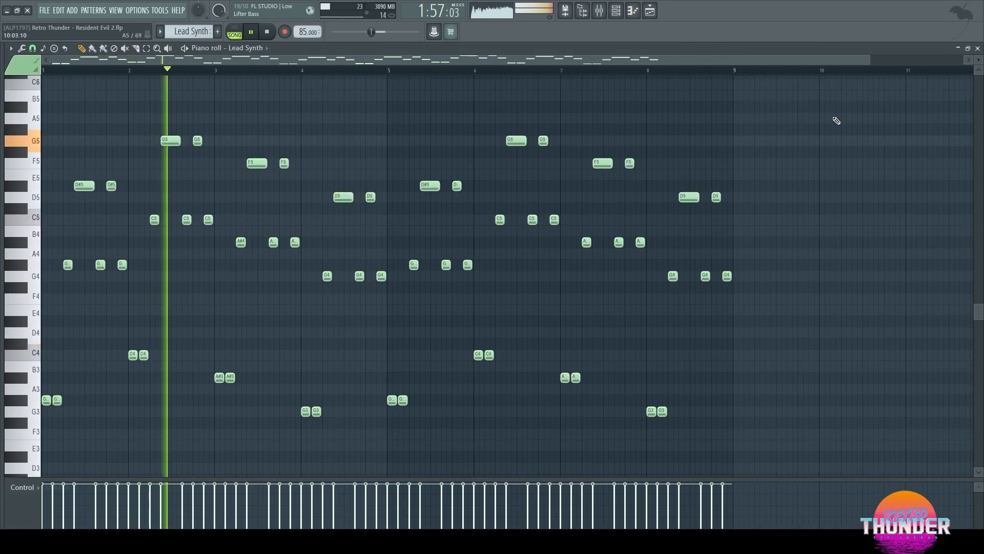
Step: Close the piano roll, solo the Synth 2 track in the playlist and play the song from bar 57
{"action": "left_click", "coordinate": [978, 48]}
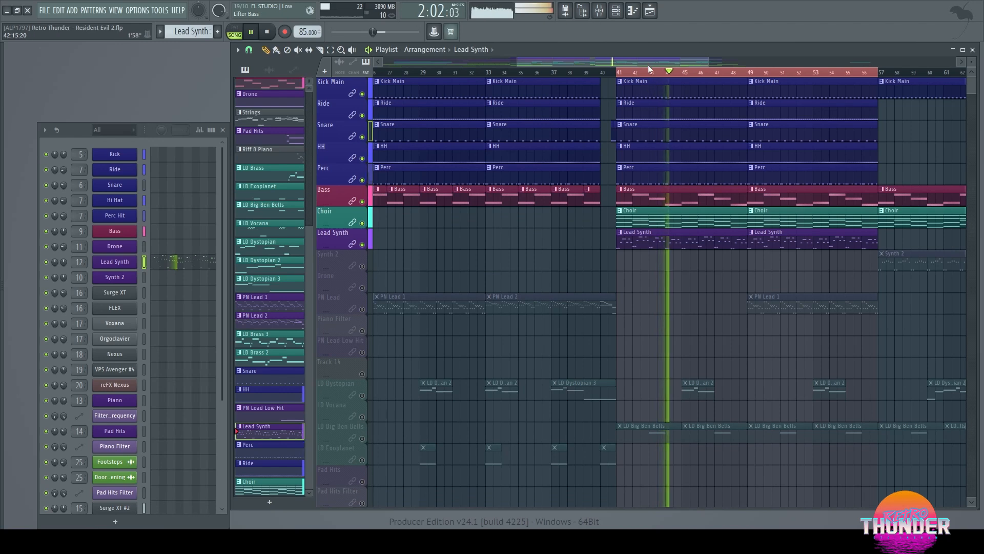
{"action": "left_click_drag", "start_coordinate": [648, 61], "coordinate": [724, 65]}
{"action": "left_click", "coordinate": [711, 256]}
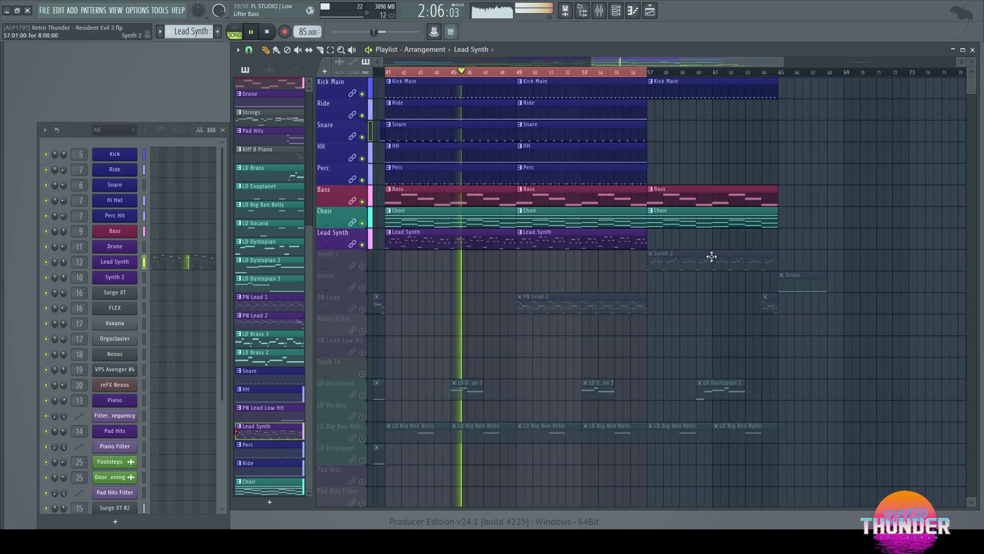
{"action": "right_click", "coordinate": [362, 265]}
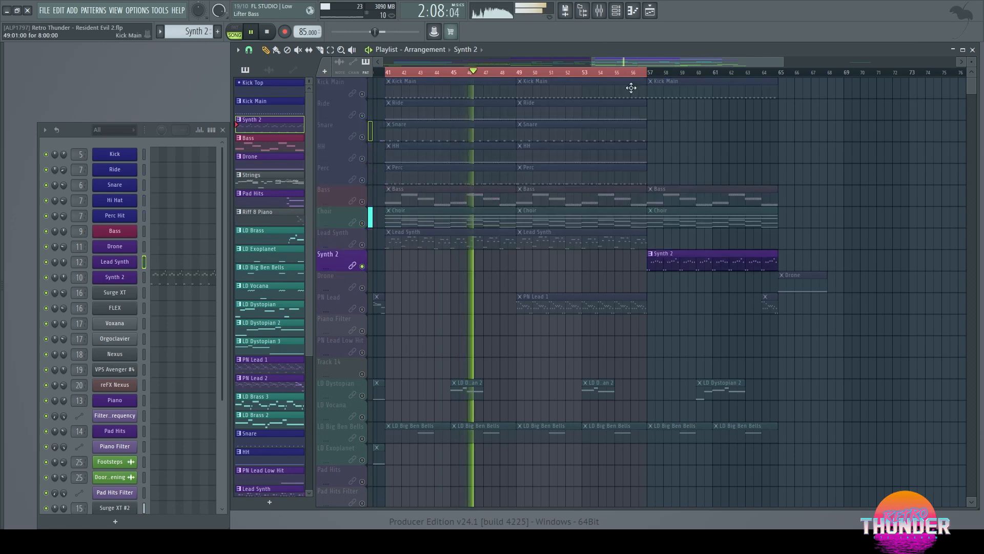
{"action": "double_click", "coordinate": [654, 76]}
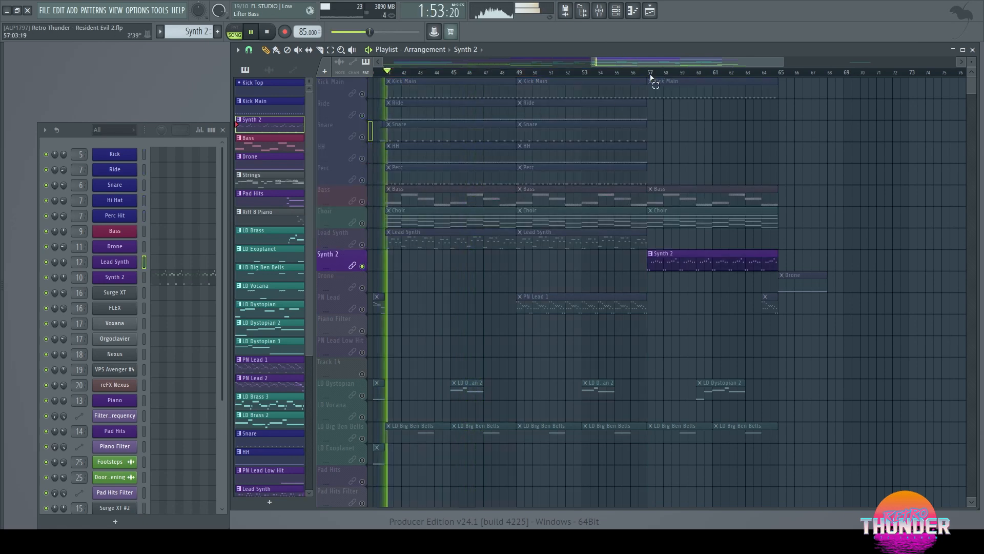
{"action": "left_click", "coordinate": [651, 75]}
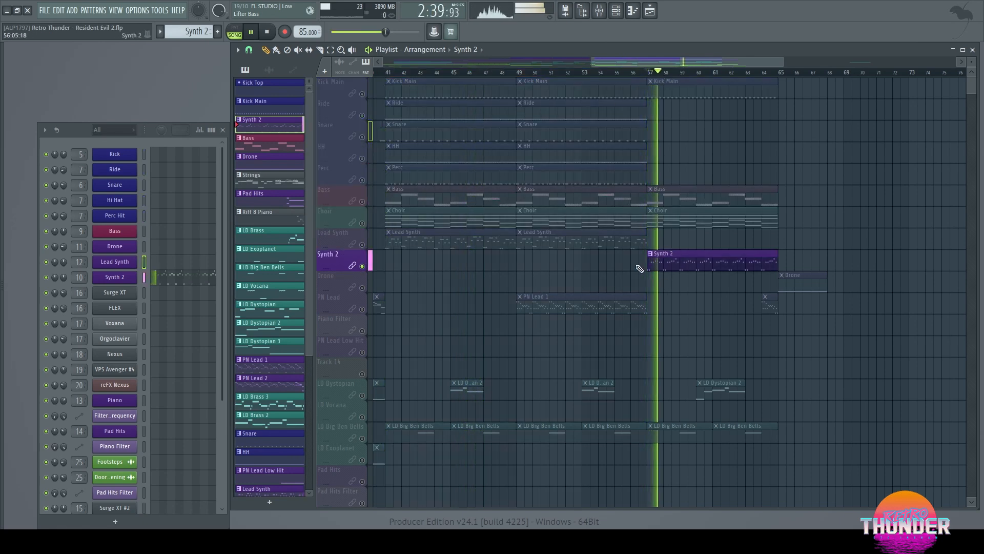
Step: Open the Synth 2 instrument and its mixer track, playing the Synth 2 pattern in pattern mode
{"action": "left_click", "coordinate": [116, 277]}
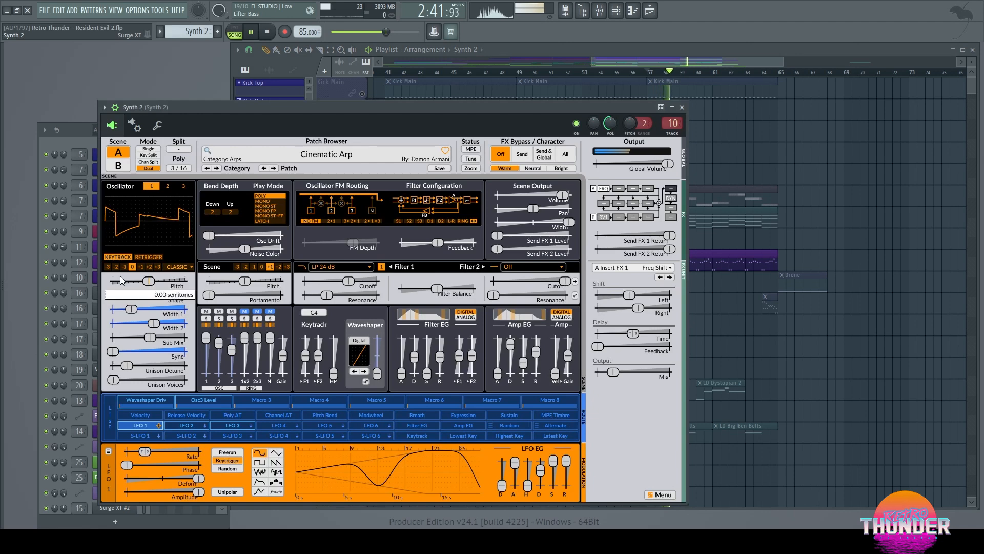
{"action": "double_click", "coordinate": [673, 123]}
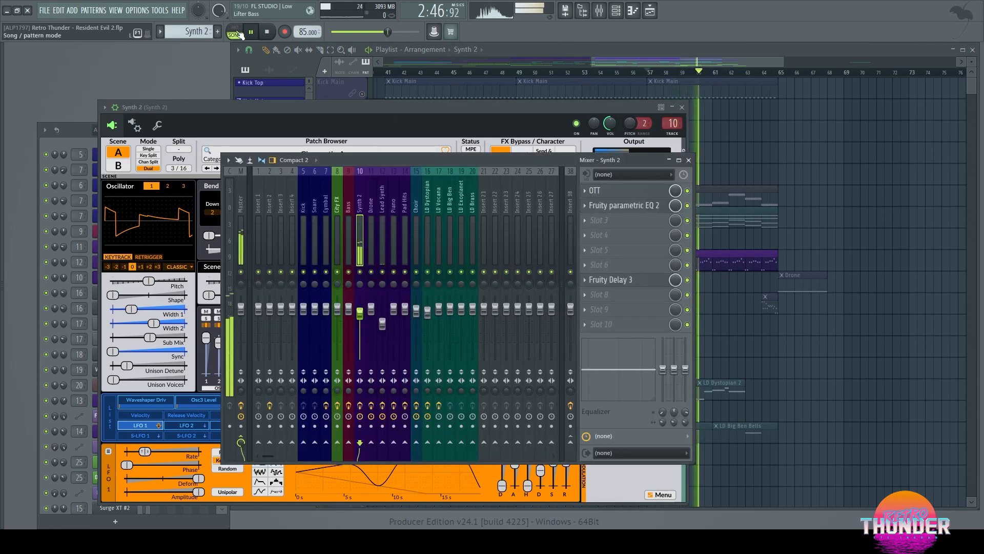
{"action": "left_click", "coordinate": [234, 31]}
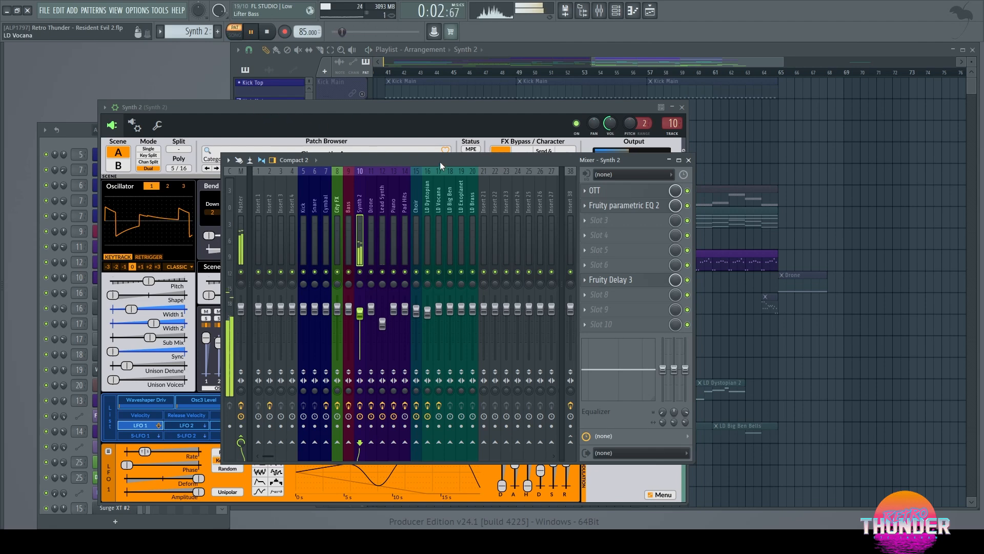
{"action": "left_click_drag", "start_coordinate": [440, 161], "coordinate": [648, 173]}
{"action": "left_click", "coordinate": [75, 131]}
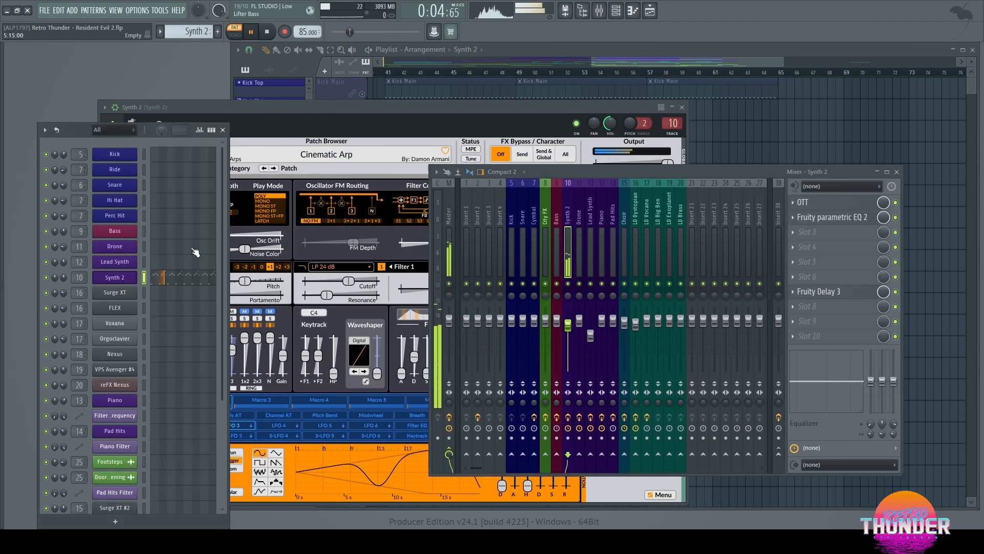
{"action": "left_click", "coordinate": [468, 107]}
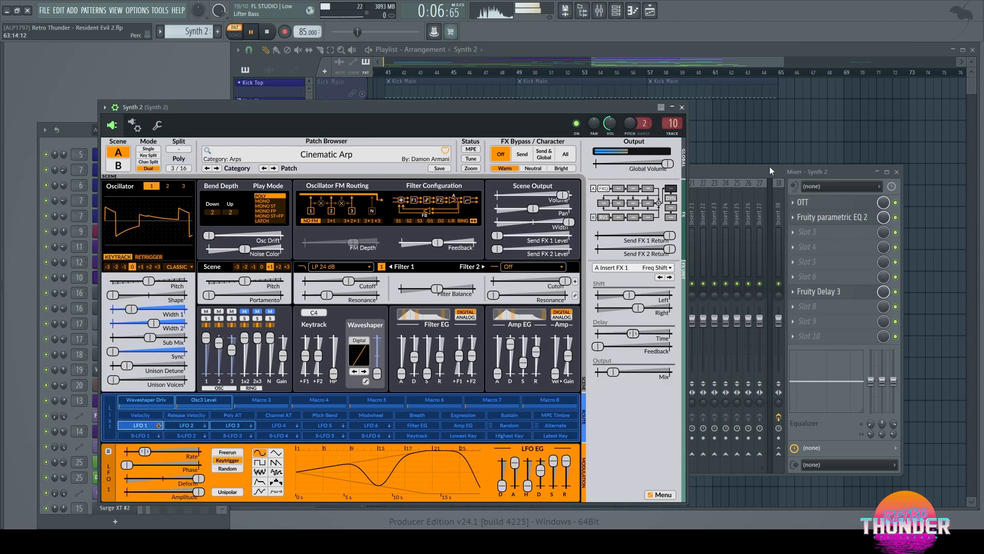
{"action": "left_click_drag", "start_coordinate": [770, 169], "coordinate": [604, 171]}
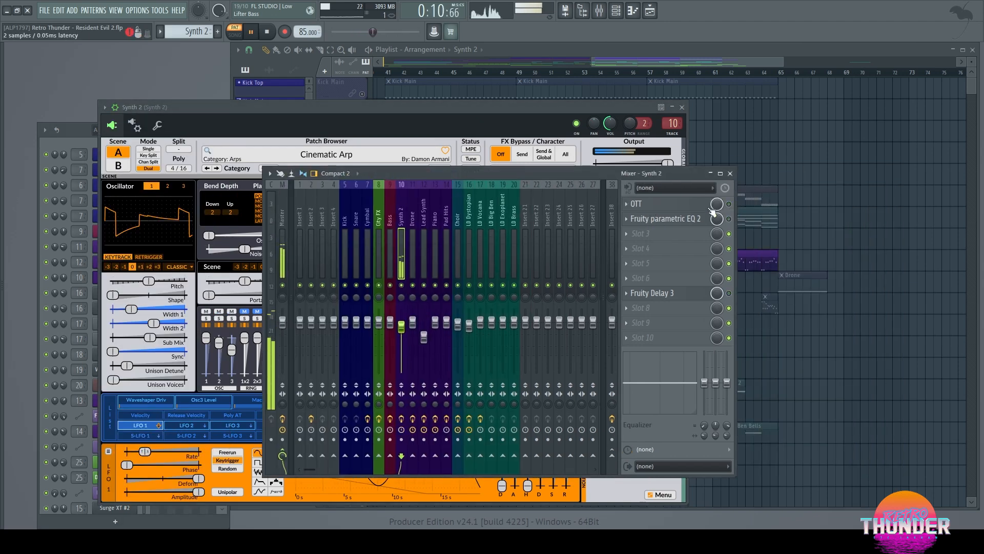
Step: Enable and inspect OTT, Fruity parametric EQ 2 and Fruity Delay 3 on the Synth 2 mixer track
{"action": "left_click", "coordinate": [659, 208]}
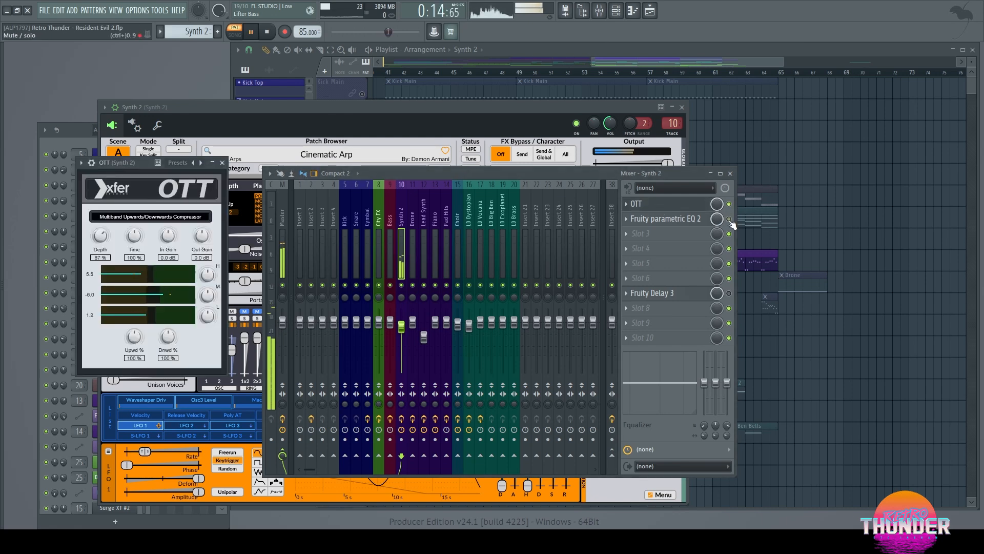
{"action": "left_click", "coordinate": [678, 222]}
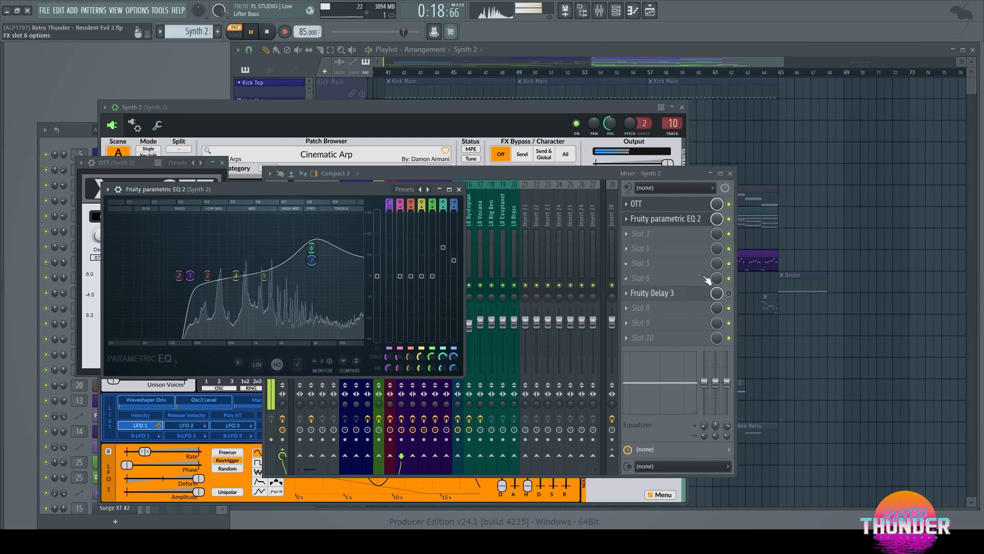
{"action": "left_click", "coordinate": [658, 294]}
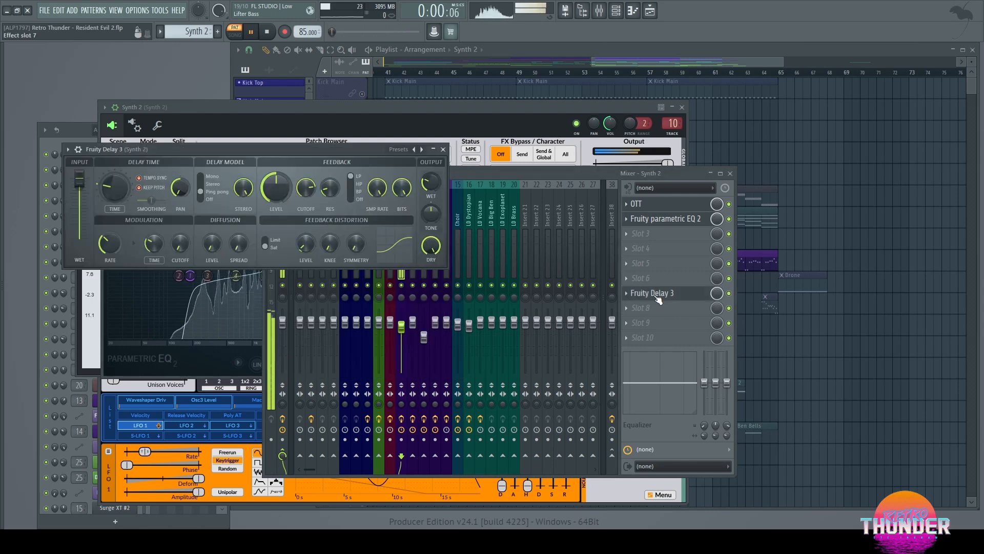
Step: Close the mixer, the Synth 2 effect windows and the Synth 2 instrument
{"action": "left_click", "coordinate": [730, 173]}
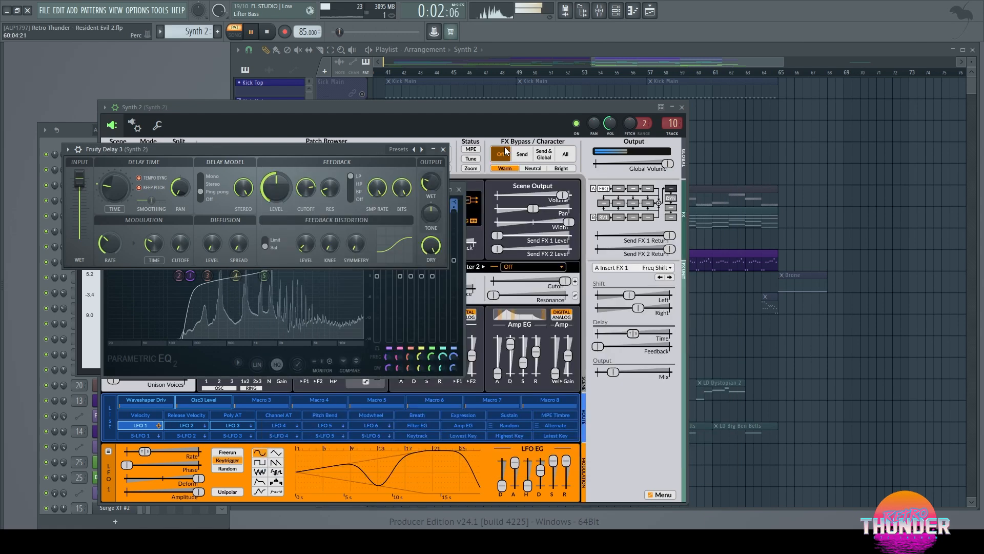
{"action": "left_click", "coordinate": [443, 149]}
{"action": "left_click", "coordinate": [460, 189]}
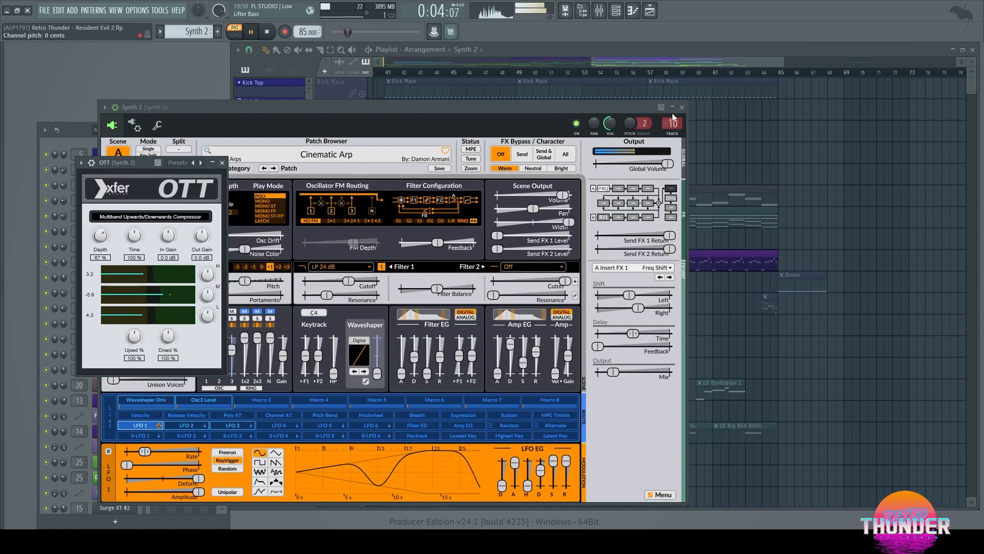
{"action": "left_click", "coordinate": [687, 109]}
{"action": "left_click", "coordinate": [682, 108]}
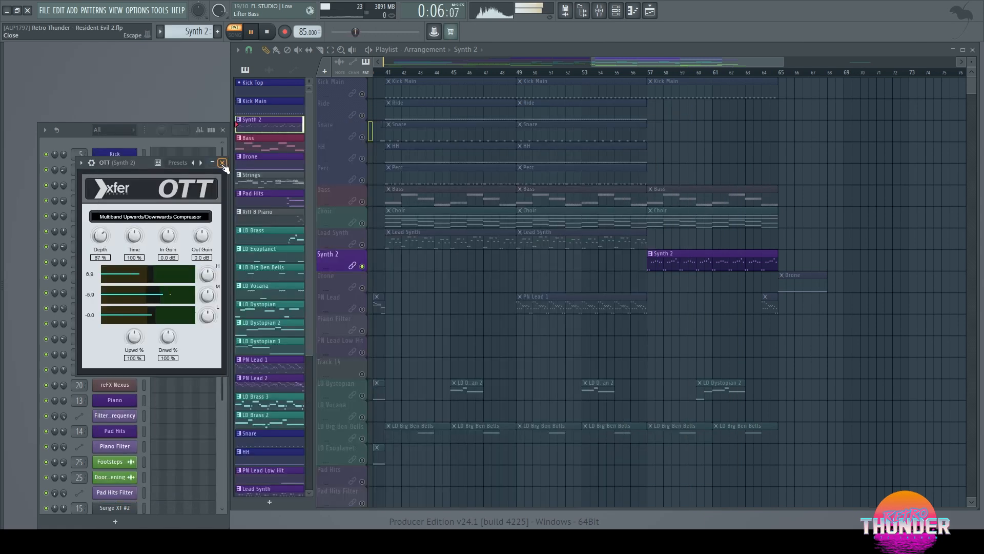
{"action": "left_click", "coordinate": [220, 165]}
Step: Play the song from bar 57 and unmute the Kick Main, Bass and Choir tracks alongside Synth 2
{"action": "left_click", "coordinate": [649, 73]}
{"action": "left_click", "coordinate": [359, 95]}
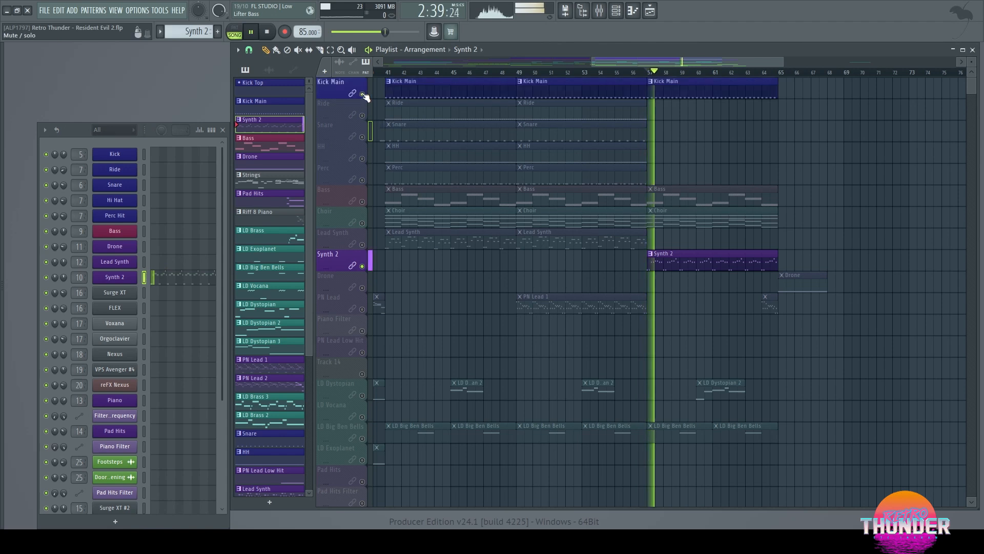
{"action": "left_click", "coordinate": [362, 201]}
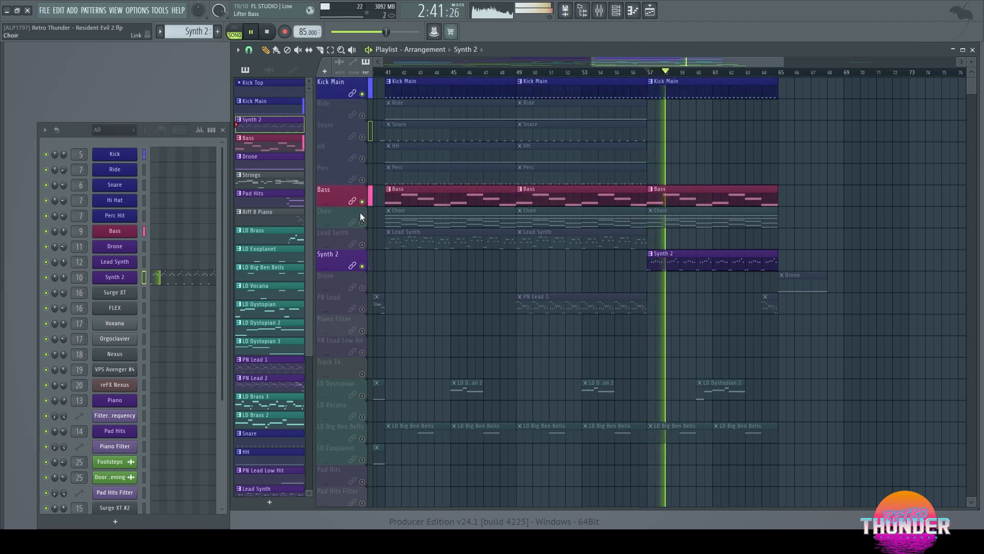
{"action": "left_click", "coordinate": [362, 222]}
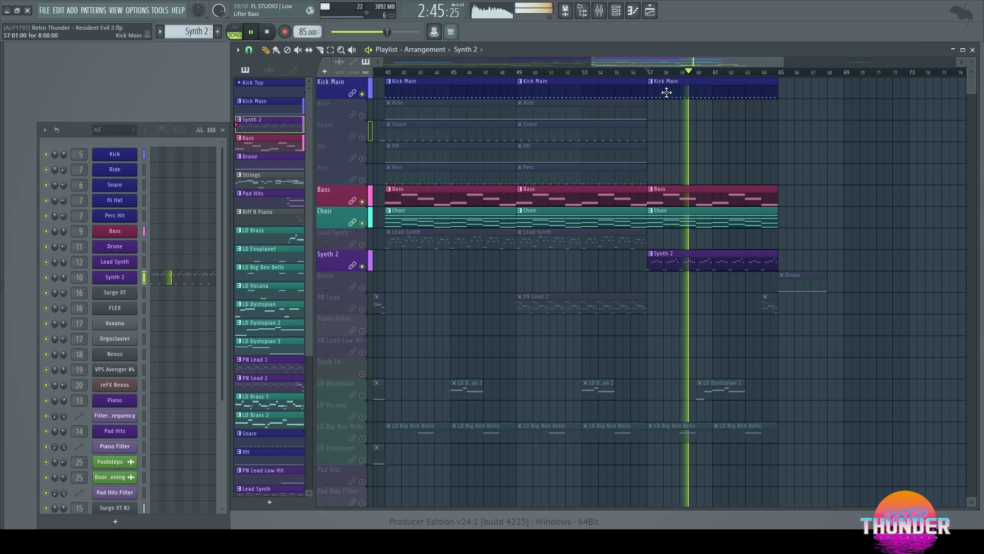
Step: Stop playback and set the song position to bar 3, where the intro parts begin
{"action": "left_click_drag", "start_coordinate": [753, 60], "coordinate": [448, 54]}
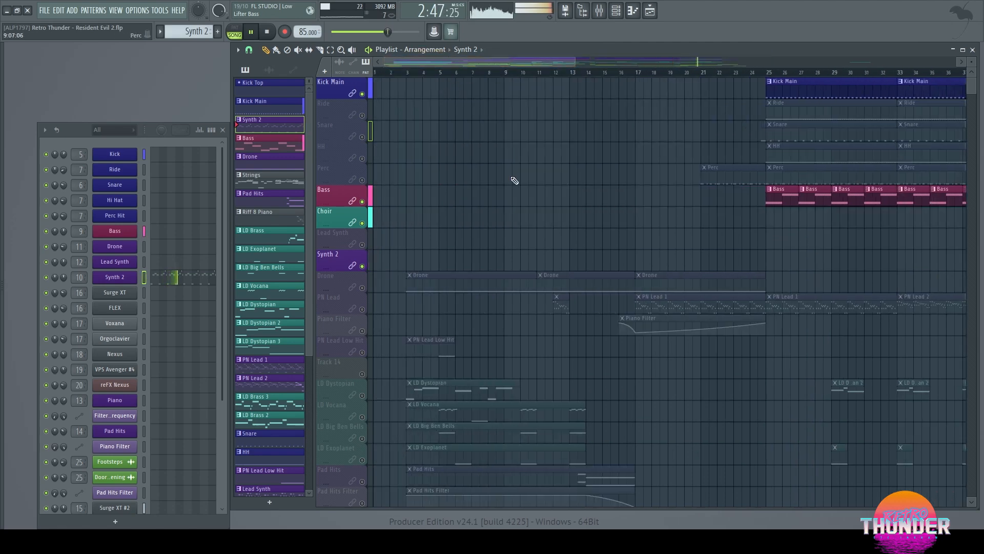
{"action": "key", "text": "space"}
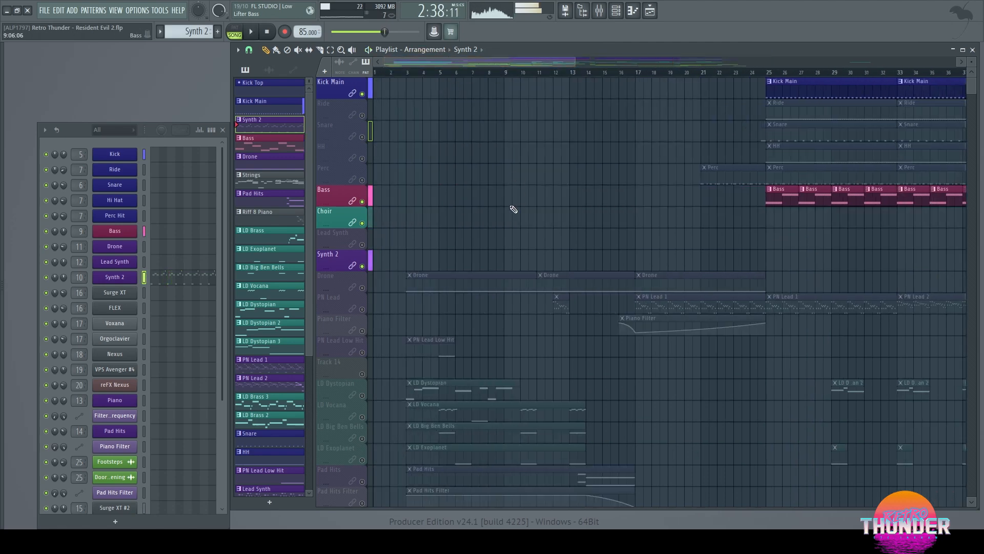
{"action": "scroll", "coordinate": [507, 215], "scroll_direction": "down", "scroll_amount": 3}
{"action": "scroll", "coordinate": [433, 229], "scroll_direction": "down", "scroll_amount": 2}
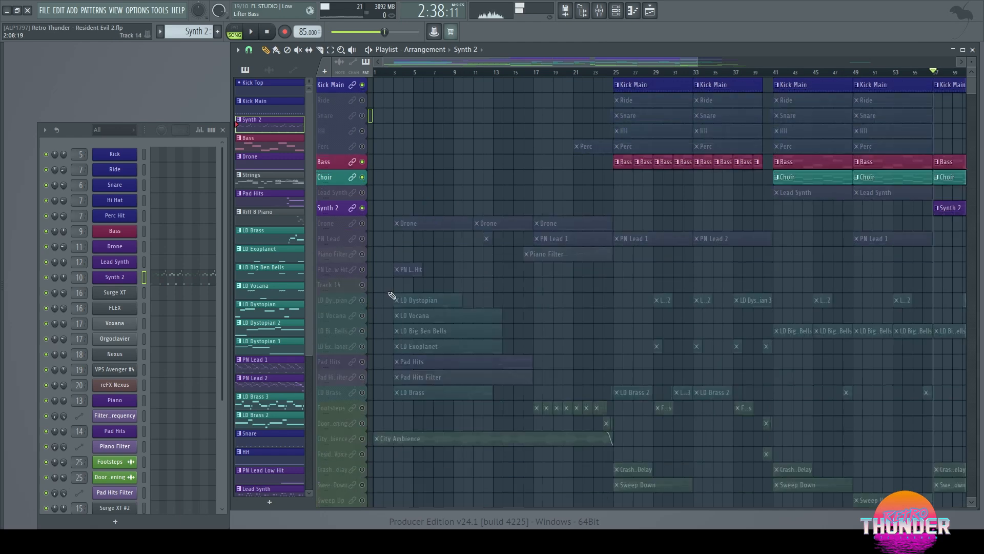
{"action": "scroll", "coordinate": [377, 295], "scroll_direction": "up", "scroll_amount": 2}
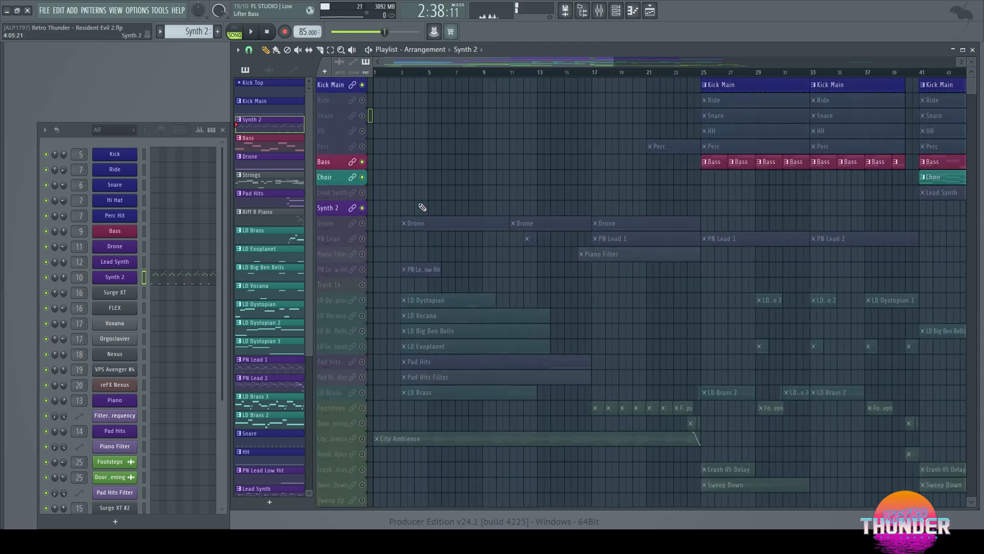
{"action": "left_click", "coordinate": [407, 73]}
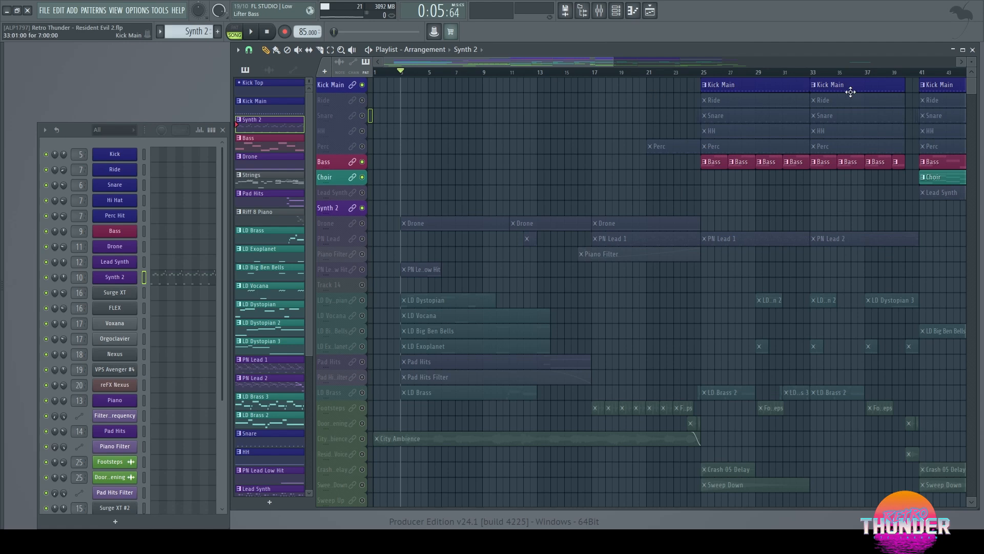
Step: Solo the Drone track, select its pattern and play it in pattern mode
{"action": "right_click", "coordinate": [362, 223]}
{"action": "left_click", "coordinate": [453, 224]}
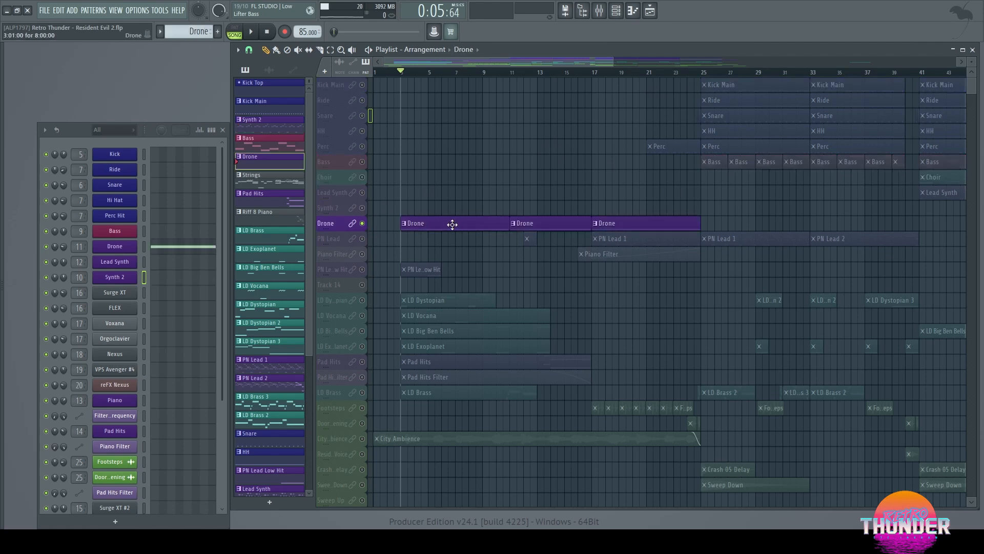
{"action": "left_click", "coordinate": [238, 36]}
{"action": "left_click", "coordinate": [252, 33]}
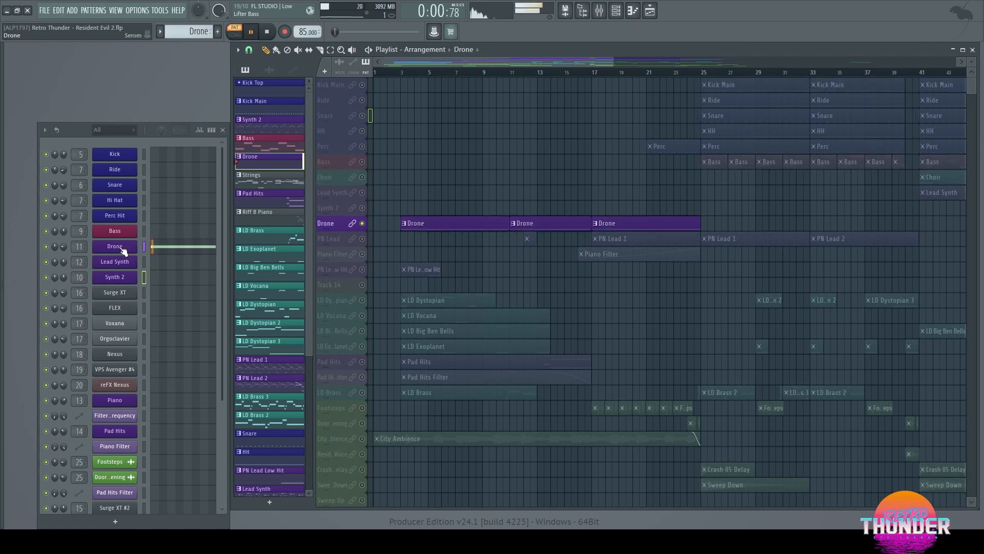
Step: Inspect the Drone channel's Serum instrument, open its mixer track and close Serum
{"action": "left_click", "coordinate": [122, 248]}
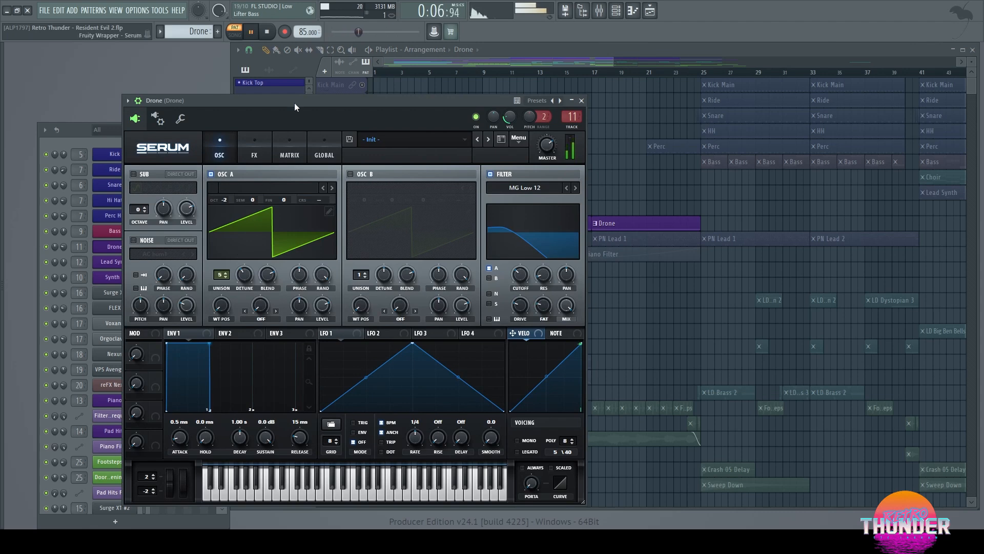
{"action": "left_click_drag", "start_coordinate": [295, 102], "coordinate": [469, 84]}
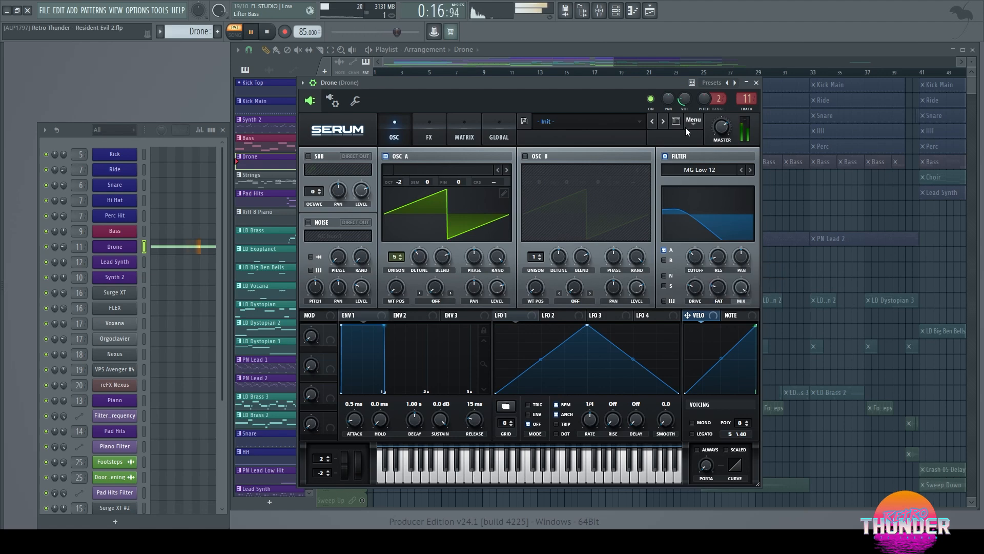
{"action": "double_click", "coordinate": [747, 98]}
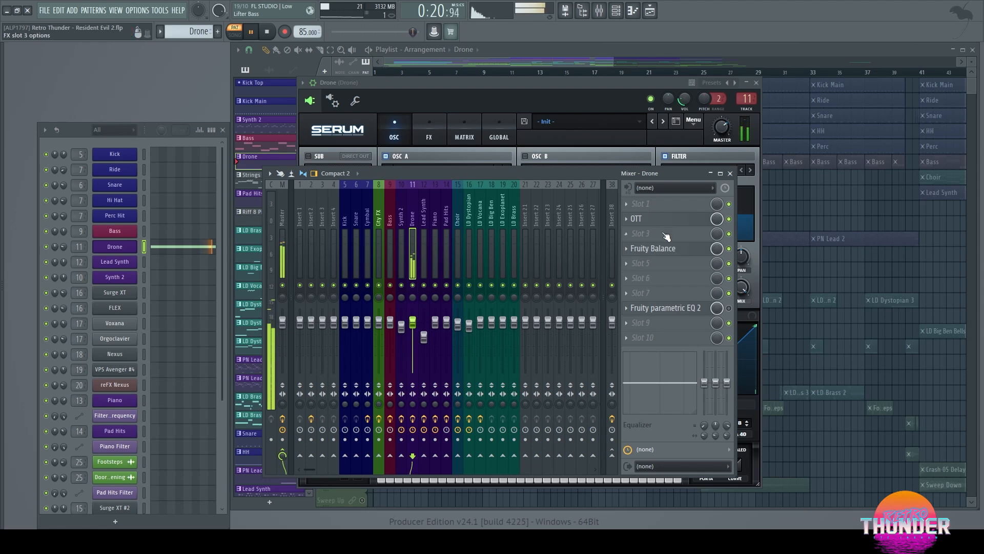
{"action": "left_click", "coordinate": [756, 82]}
{"action": "left_click_drag", "start_coordinate": [602, 170], "coordinate": [476, 138]}
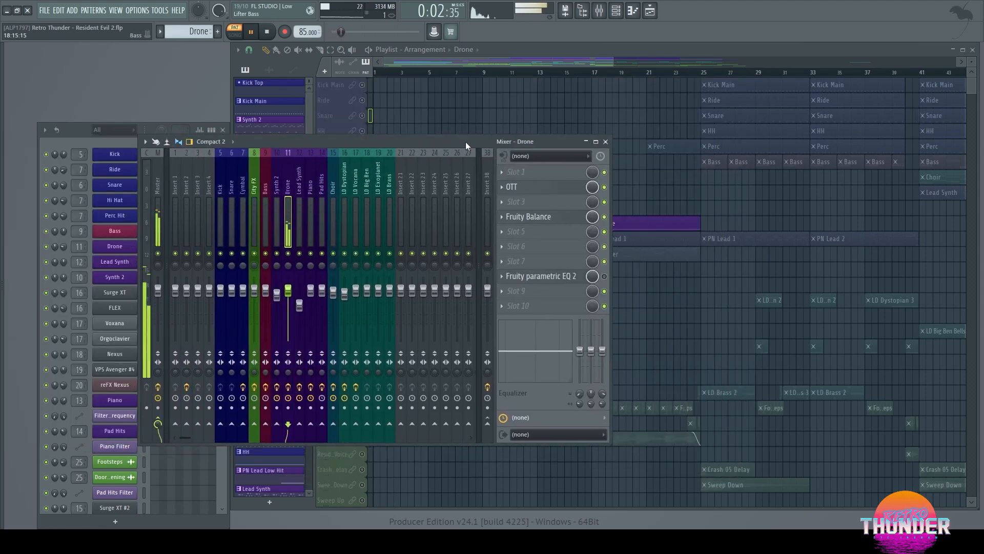
Step: Inspect OTT and Fruity Balance on the Drone mixer track
{"action": "left_click", "coordinate": [576, 186]}
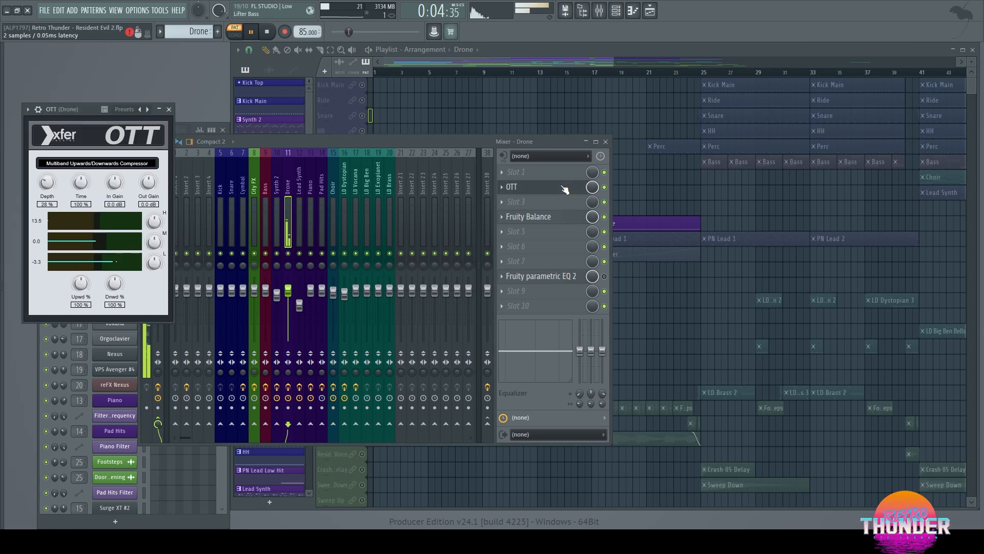
{"action": "left_click", "coordinate": [566, 218]}
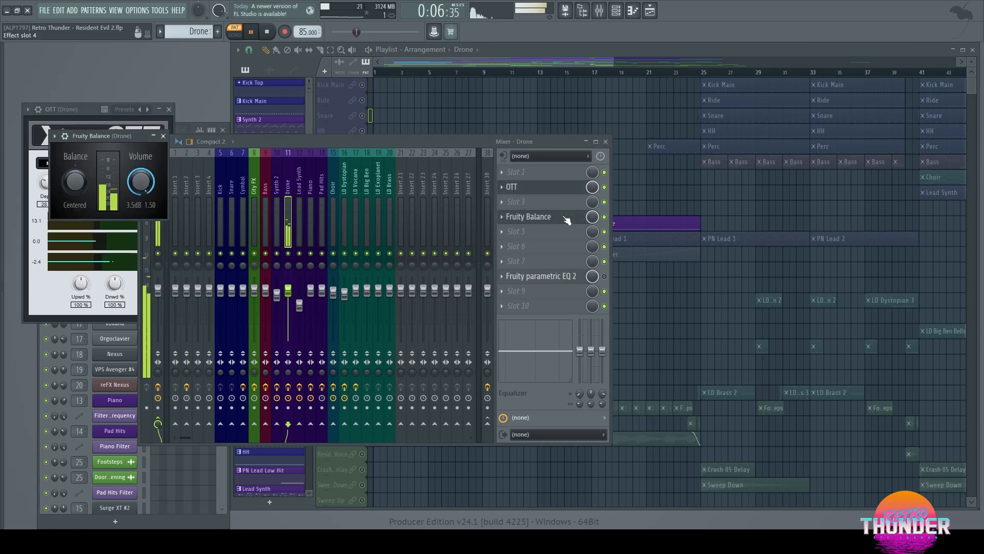
{"action": "left_click", "coordinate": [439, 138]}
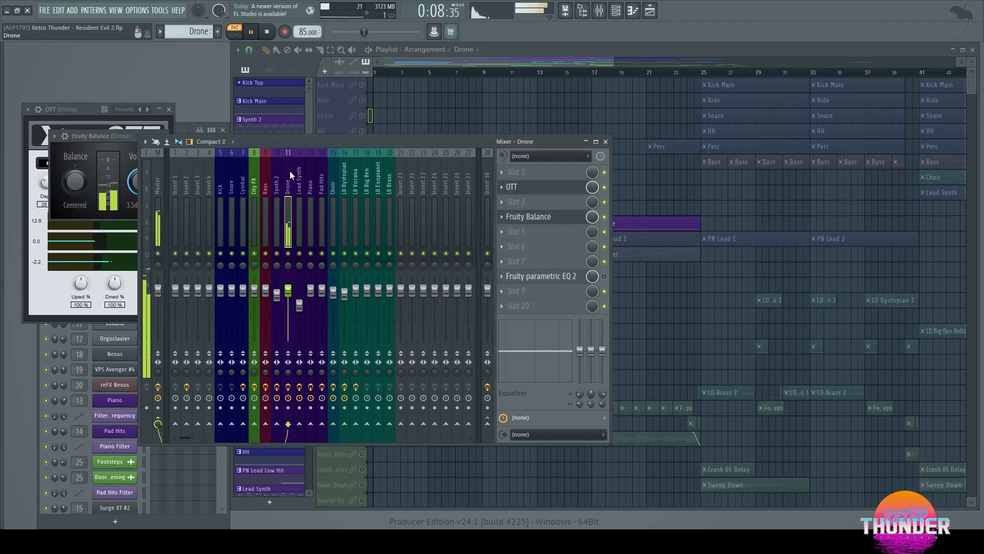
{"action": "left_click", "coordinate": [533, 219]}
{"action": "left_click", "coordinate": [532, 216]}
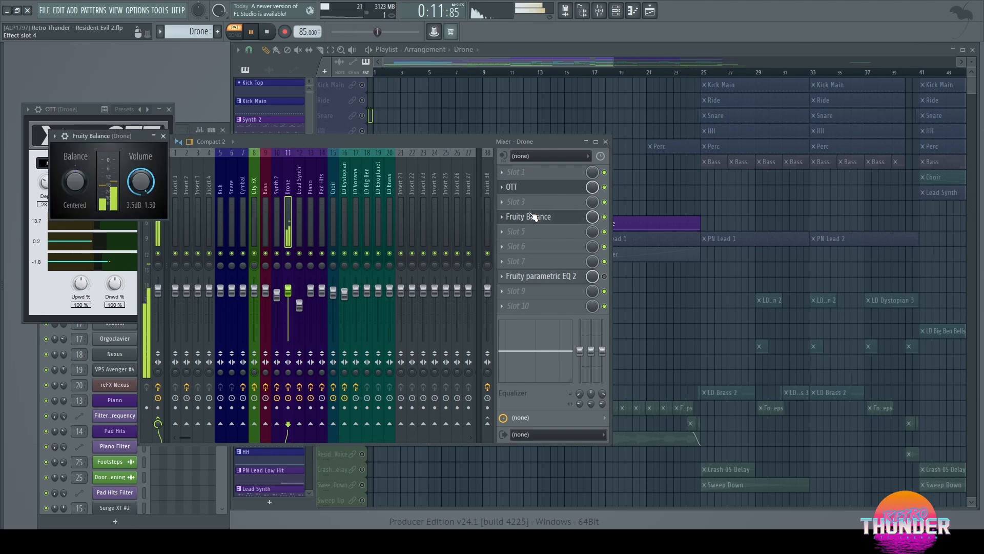
Step: Inspect Fruity parametric EQ 2 on the Drone mixer track, and briefly play the Drone part in song mode from bar 3
{"action": "left_click", "coordinate": [551, 280]}
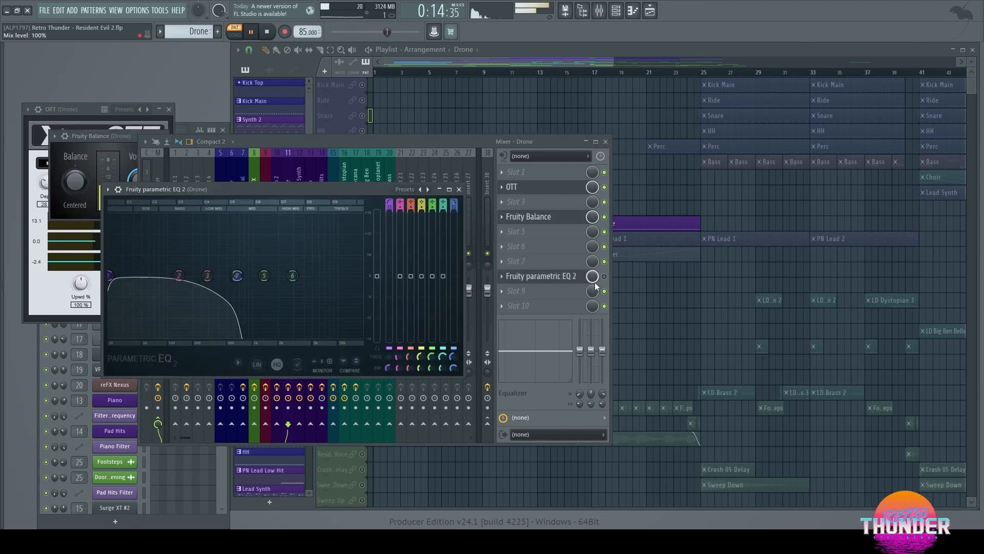
{"action": "left_click", "coordinate": [684, 49]}
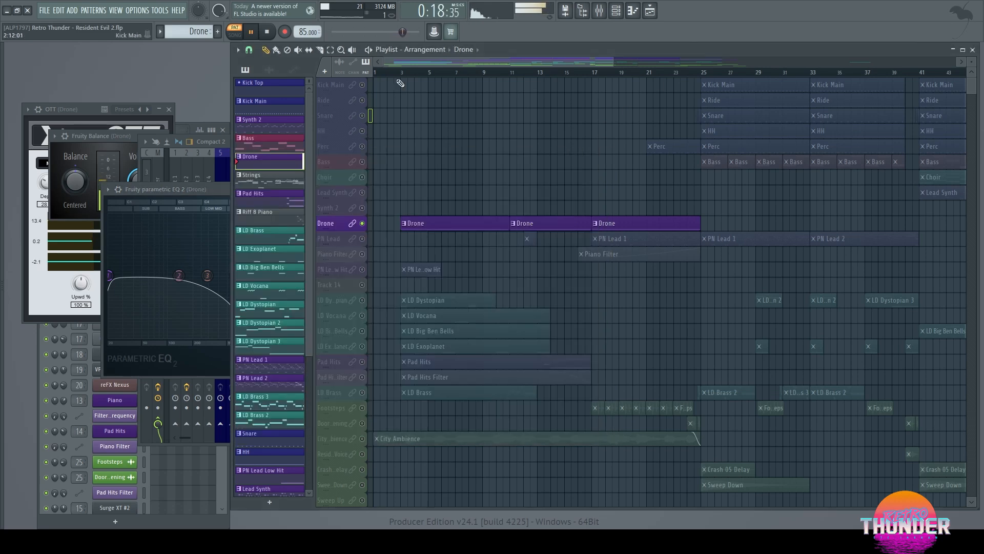
{"action": "left_click", "coordinate": [409, 73]}
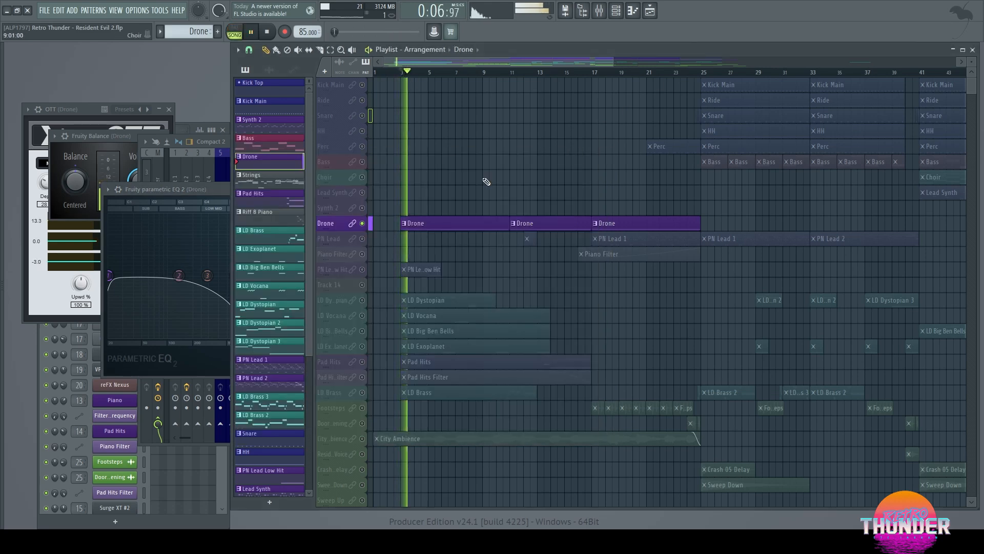
{"action": "key", "text": "space"}
Step: Select the PN Lead 1 pattern from its playlist clip and solo the PN Lead track
{"action": "scroll", "coordinate": [513, 280], "scroll_direction": "up", "scroll_amount": 2}
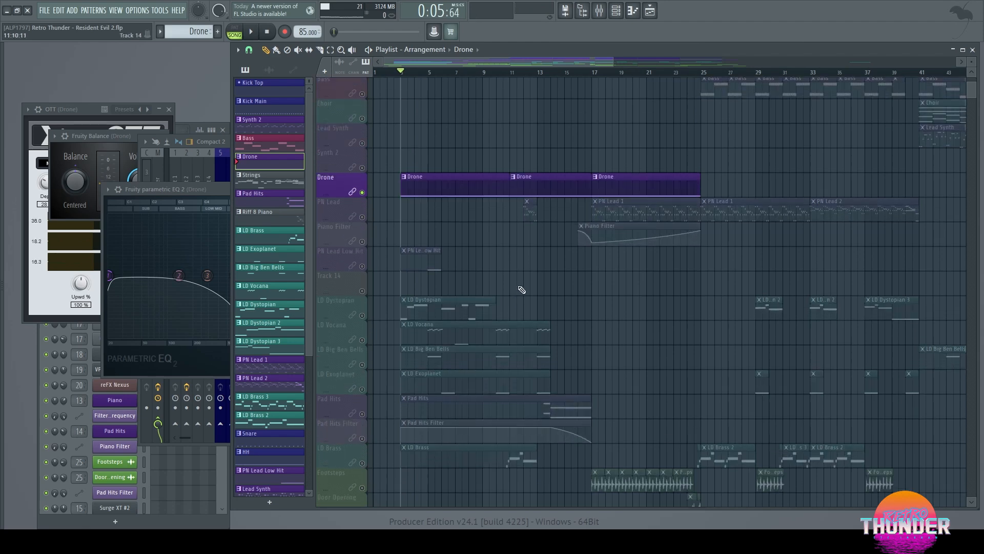
{"action": "left_click", "coordinate": [633, 207]}
{"action": "left_click", "coordinate": [364, 220]}
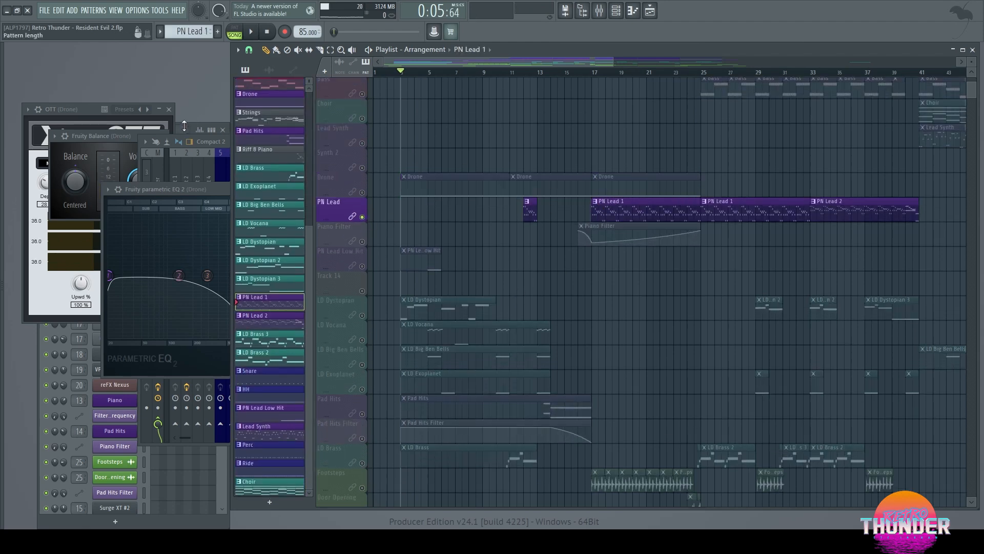
Step: Close the Drone track's OTT, Fruity parametric EQ 2 and Fruity Balance windows and bring the channel rack to the front
{"action": "left_click", "coordinate": [169, 109]}
{"action": "left_click", "coordinate": [263, 191]}
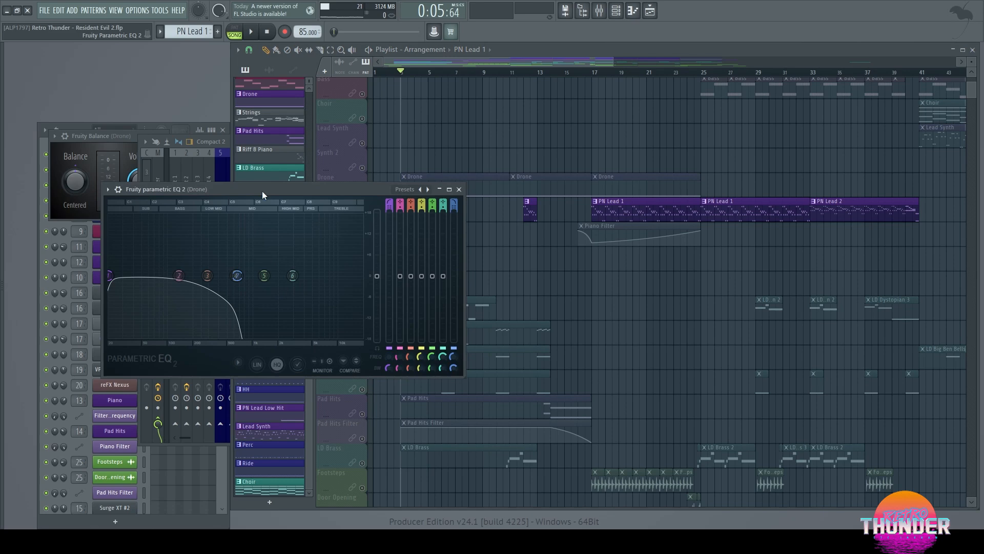
{"action": "left_click", "coordinate": [459, 189]}
{"action": "left_click", "coordinate": [110, 137]}
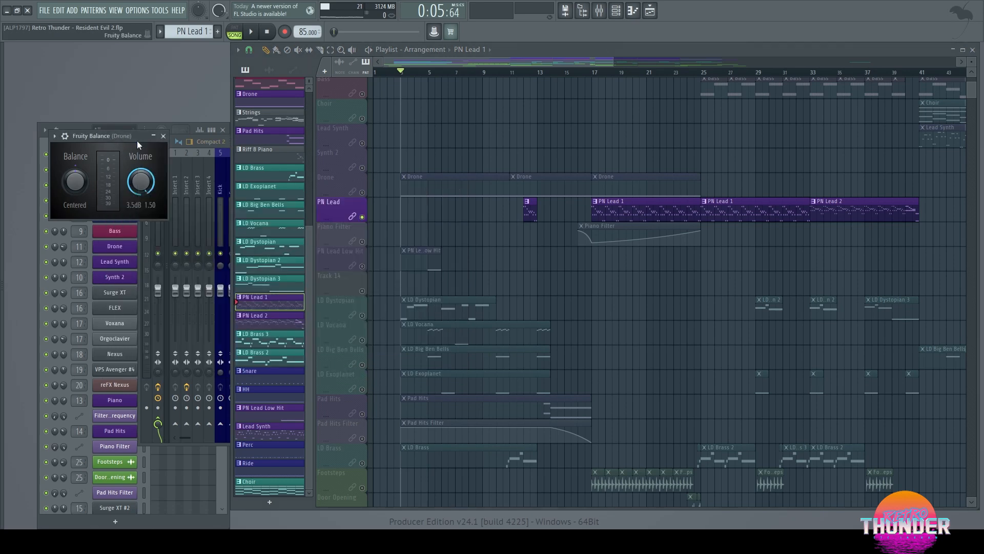
{"action": "left_click", "coordinate": [163, 136]}
{"action": "left_click", "coordinate": [79, 129]}
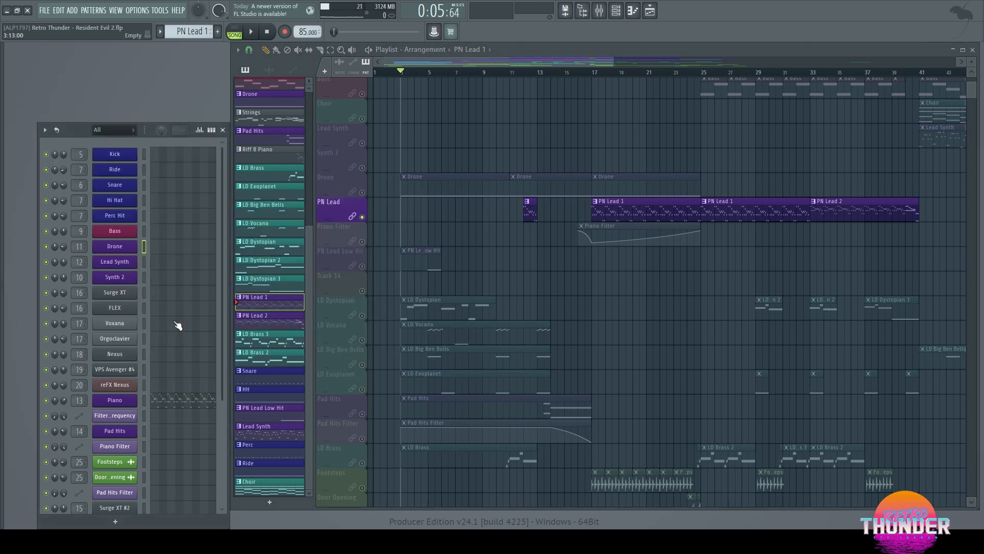
Step: Open the Piano channel's Avenger instrument and play the PN Lead 1 pattern in pattern mode
{"action": "left_click", "coordinate": [123, 402]}
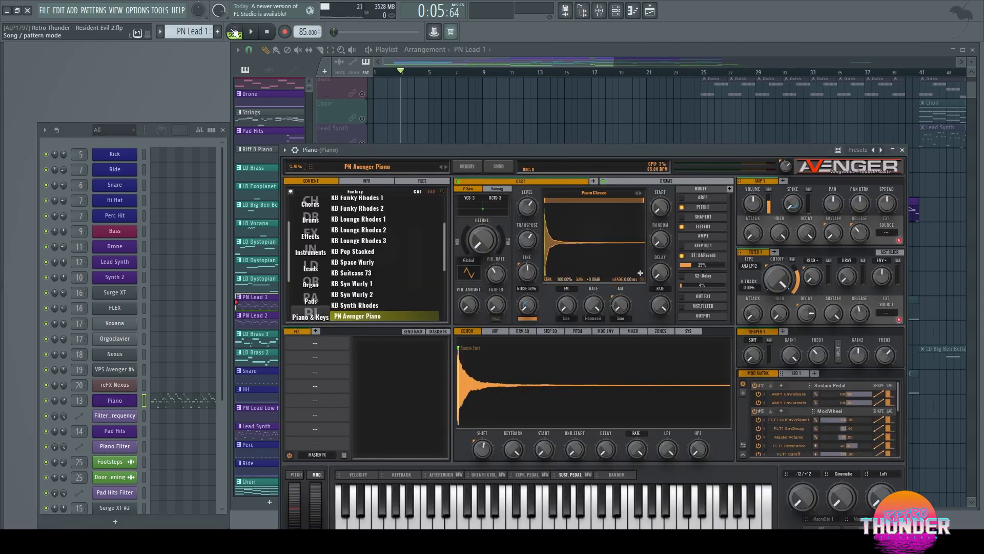
{"action": "left_click", "coordinate": [235, 32]}
{"action": "key", "text": "space"}
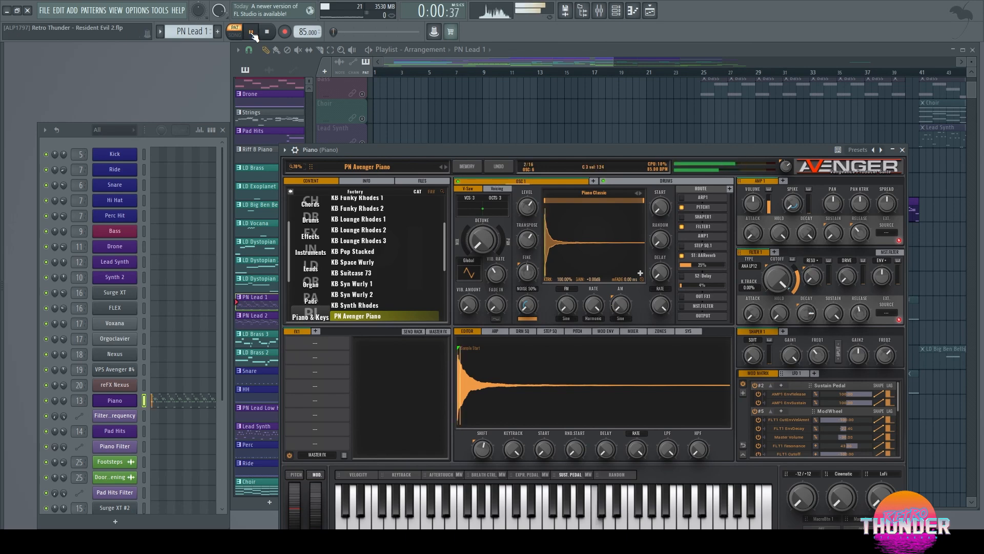
Step: Review the Piano channel's PN Lead 1 notes in the piano roll during playback, and stop
{"action": "right_click", "coordinate": [130, 404]}
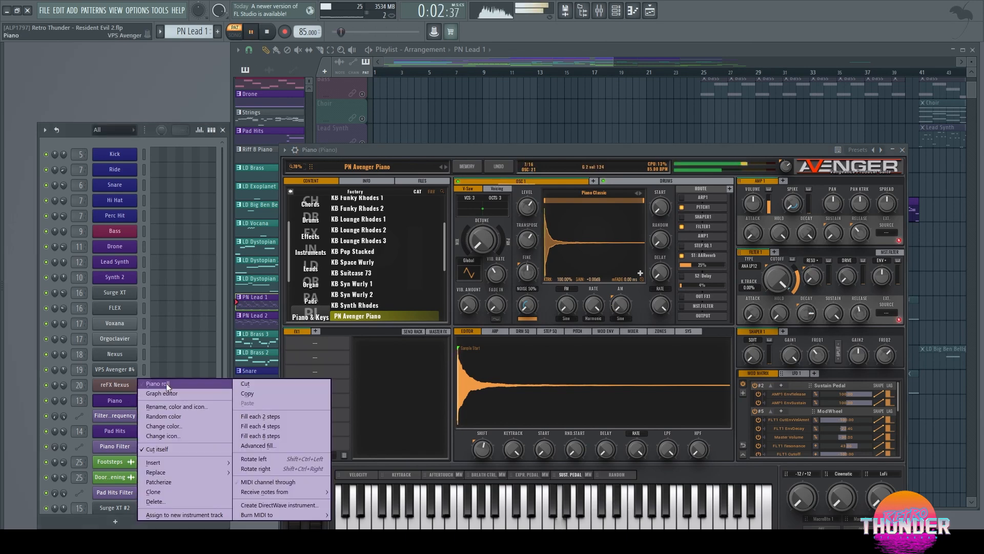
{"action": "left_click", "coordinate": [166, 383]}
{"action": "scroll", "coordinate": [379, 256], "scroll_direction": "up", "scroll_amount": 5}
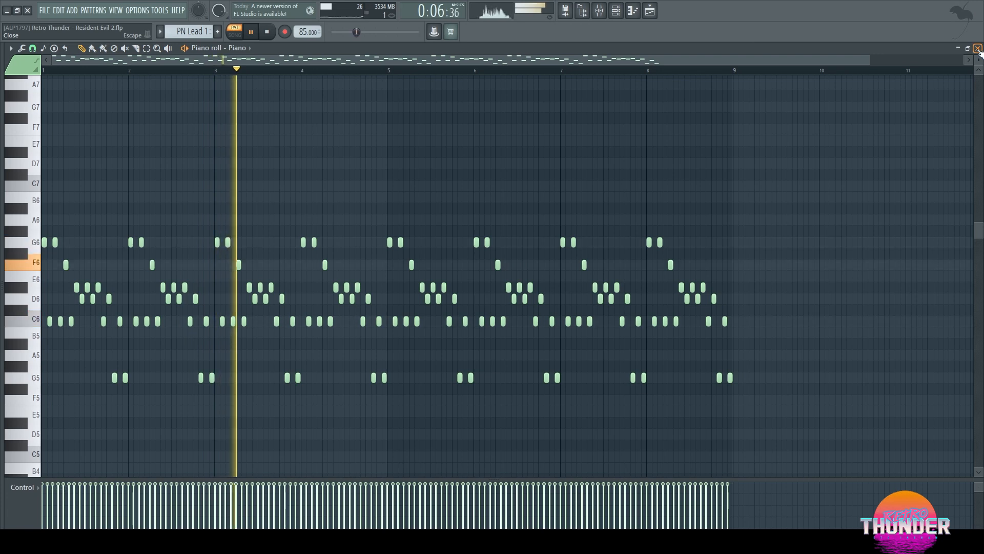
{"action": "left_click", "coordinate": [267, 32]}
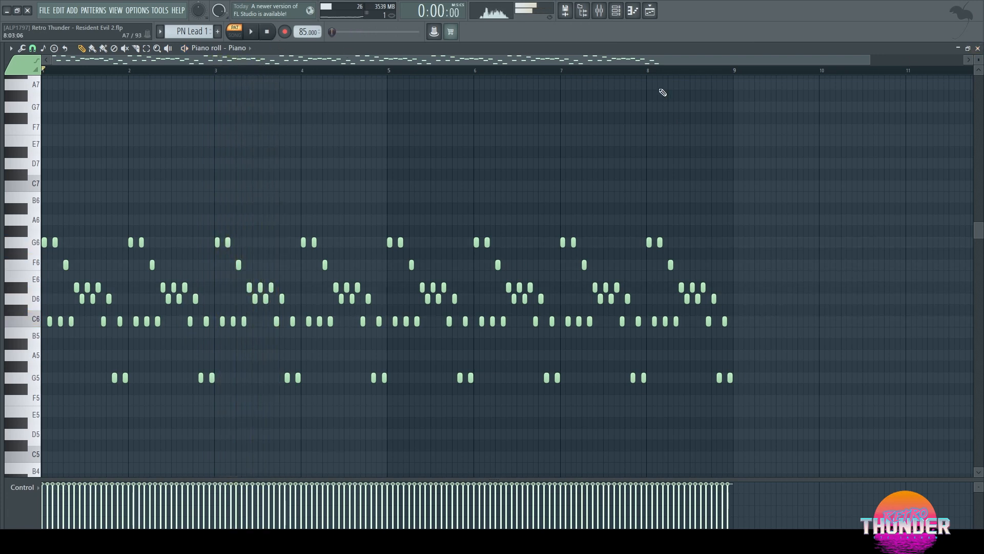
Step: Select the time range from bar 8 to bar 10, audition it, and close the piano roll and Avenger
{"action": "left_click", "coordinate": [649, 71]}
{"action": "left_click_drag", "start_coordinate": [649, 72], "coordinate": [823, 83]}
{"action": "key", "text": "space"}
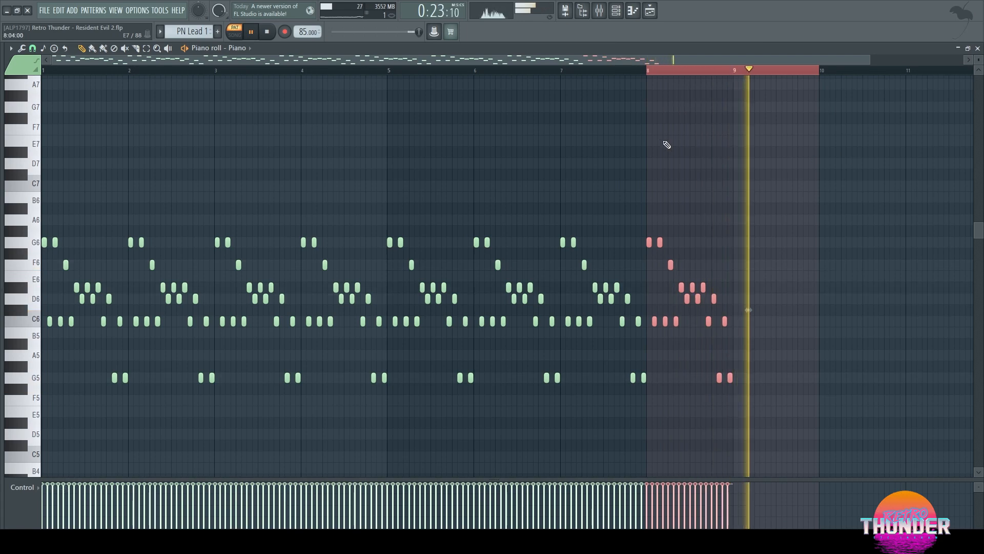
{"action": "key", "text": "space"}
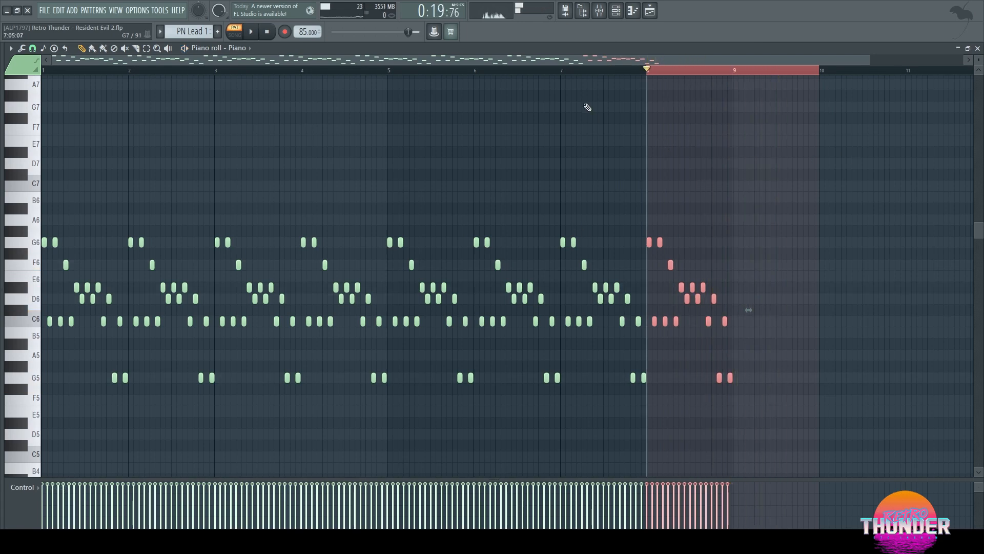
{"action": "left_click", "coordinate": [977, 49]}
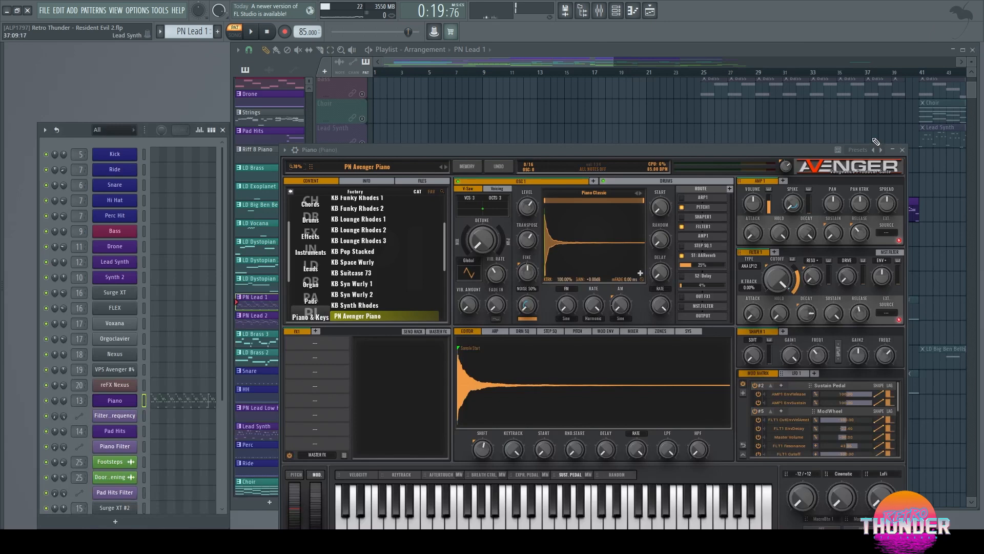
{"action": "left_click", "coordinate": [902, 150]}
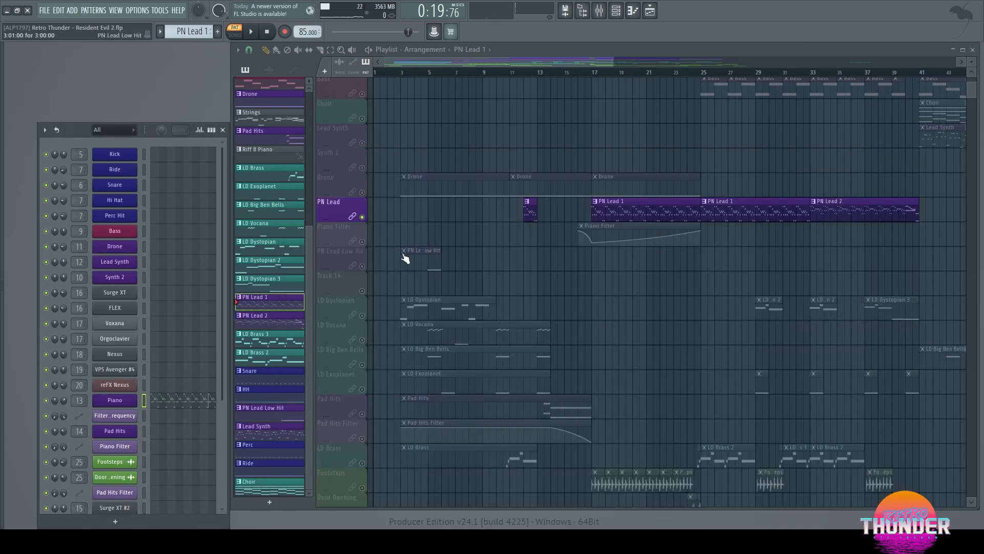
Step: Play PN Lead 1 with the Piano mixer track open, inspect Fruity Compressor, and enable and inspect Fruity Delay 3
{"action": "double_click", "coordinate": [79, 401]}
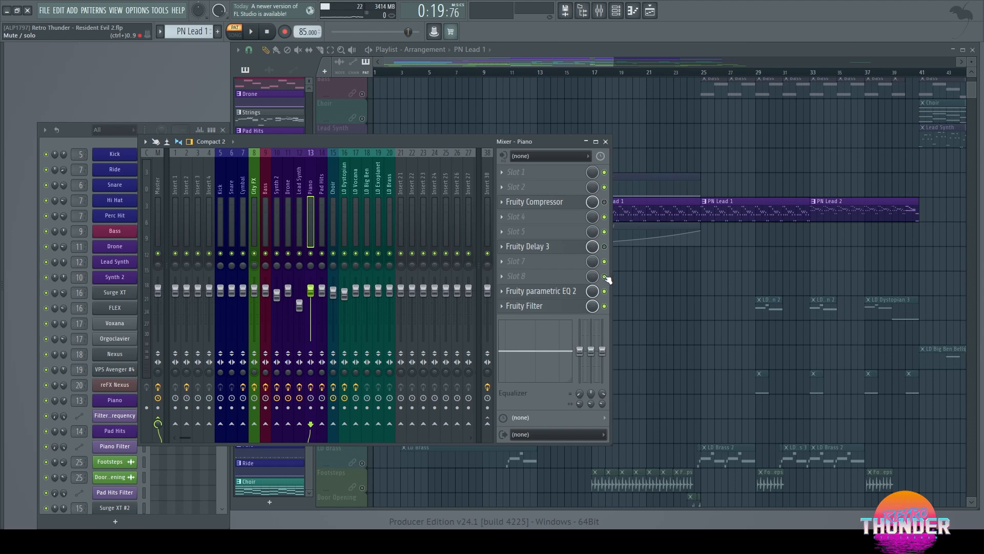
{"action": "left_click", "coordinate": [250, 32]}
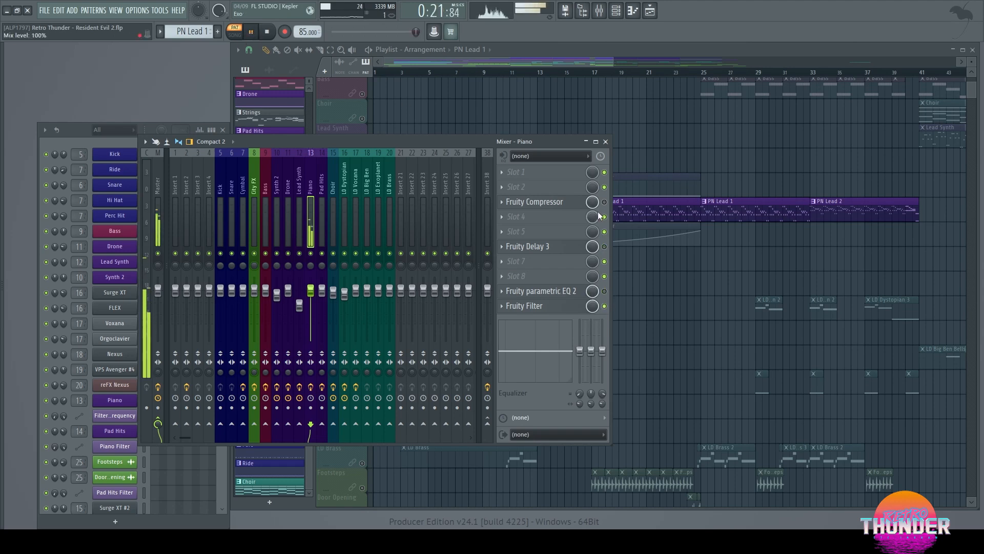
{"action": "left_click", "coordinate": [564, 202]}
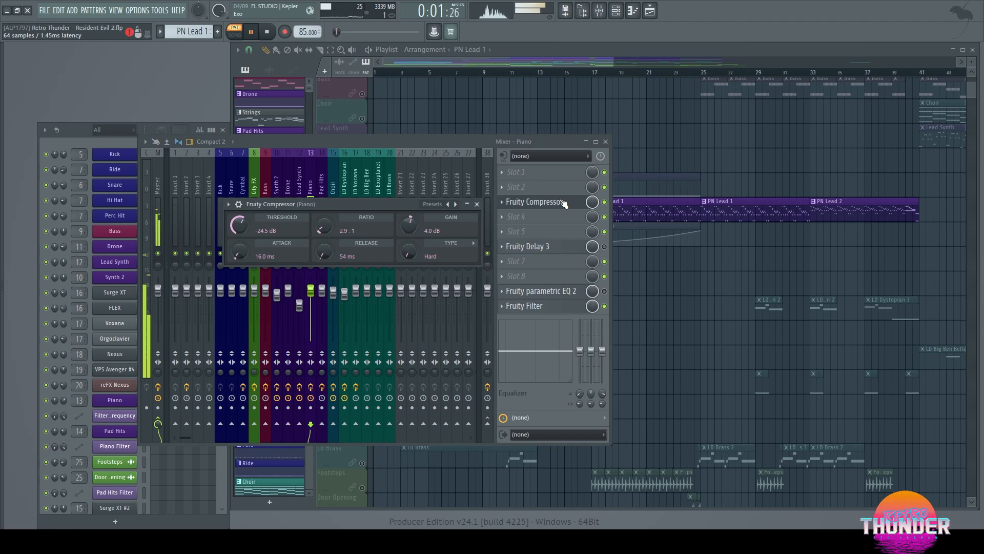
{"action": "left_click", "coordinate": [604, 246]}
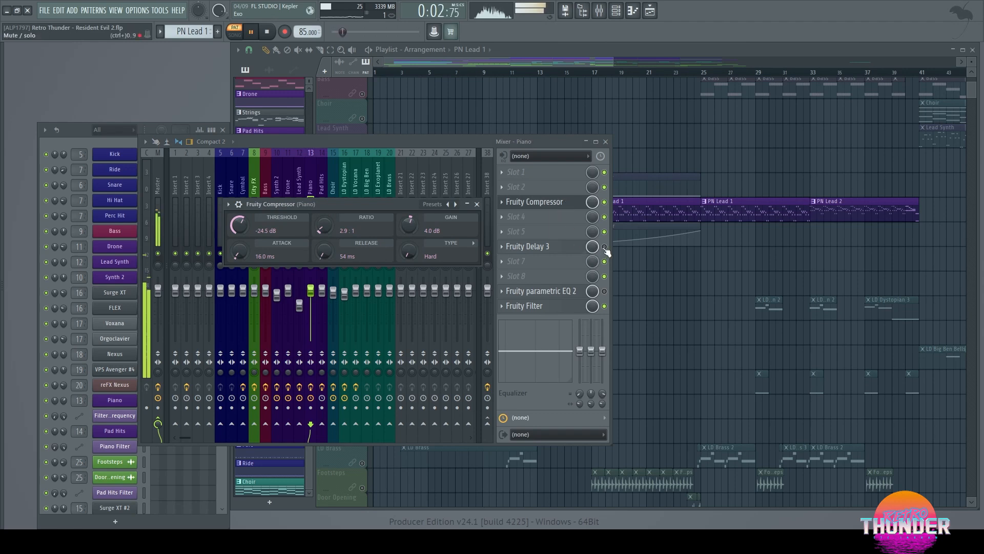
{"action": "left_click", "coordinate": [564, 249]}
{"action": "left_click", "coordinate": [603, 174]}
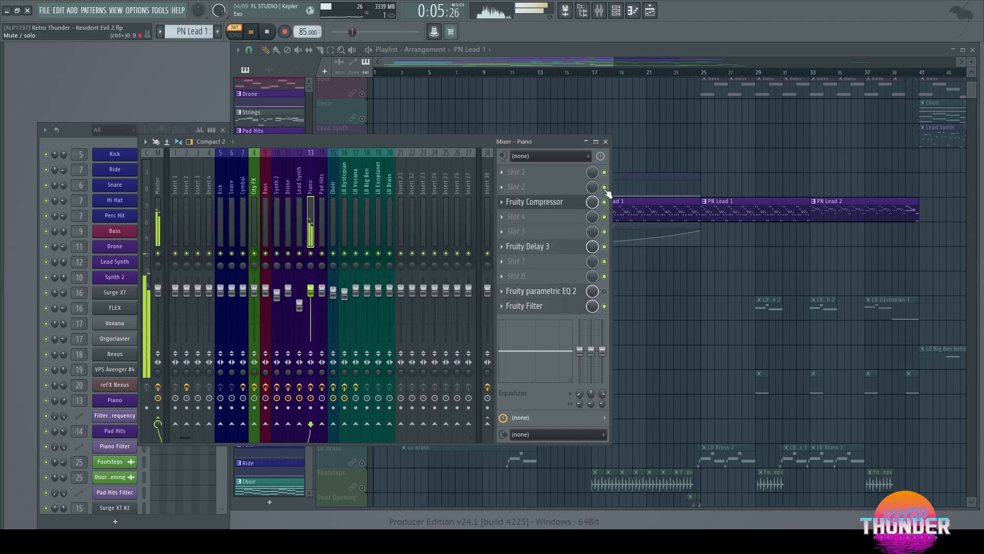
Step: Inspect the Piano mixer track's Fruity parametric EQ 2 curve, and close the equalizer and the mixer
{"action": "left_click", "coordinate": [571, 292]}
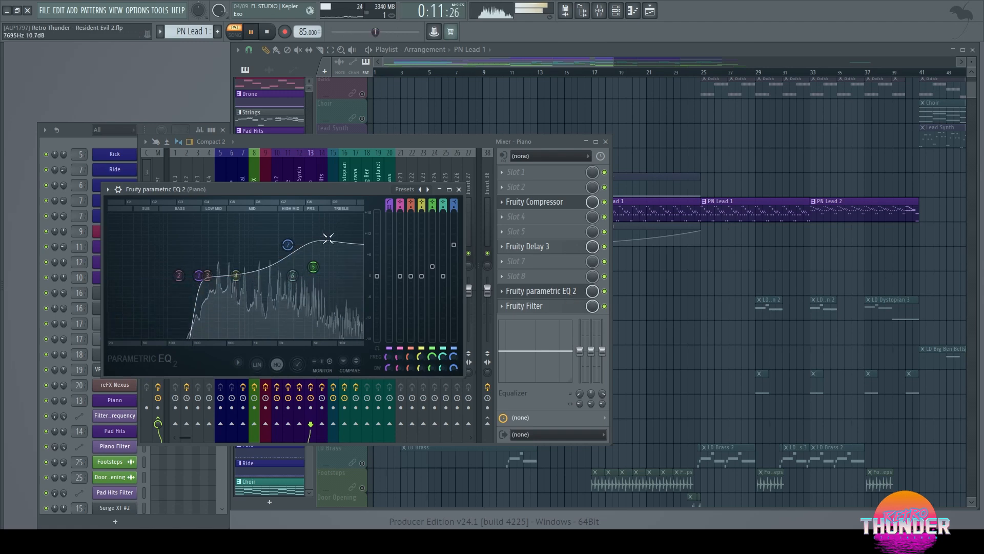
{"action": "left_click", "coordinate": [460, 190]}
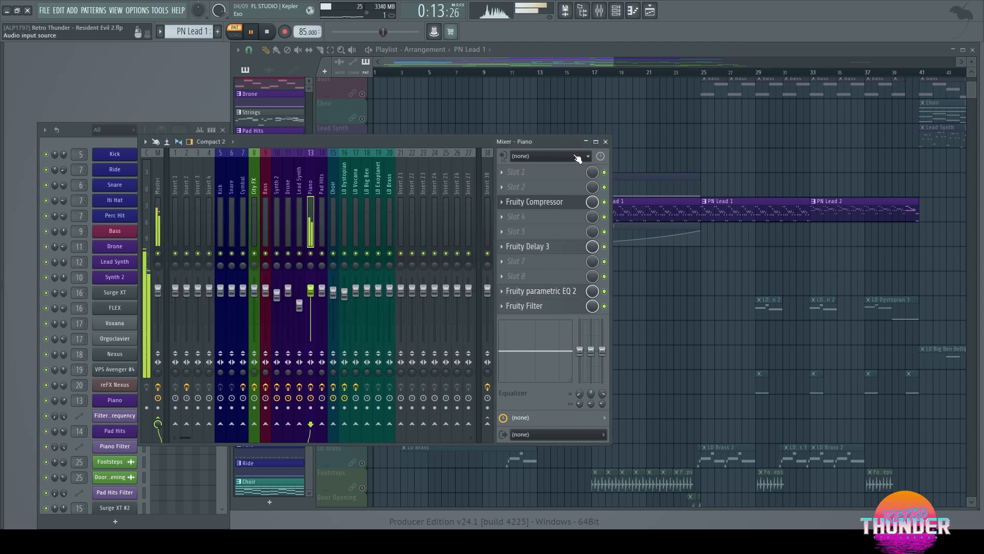
{"action": "left_click", "coordinate": [606, 142]}
{"action": "right_click", "coordinate": [556, 151]}
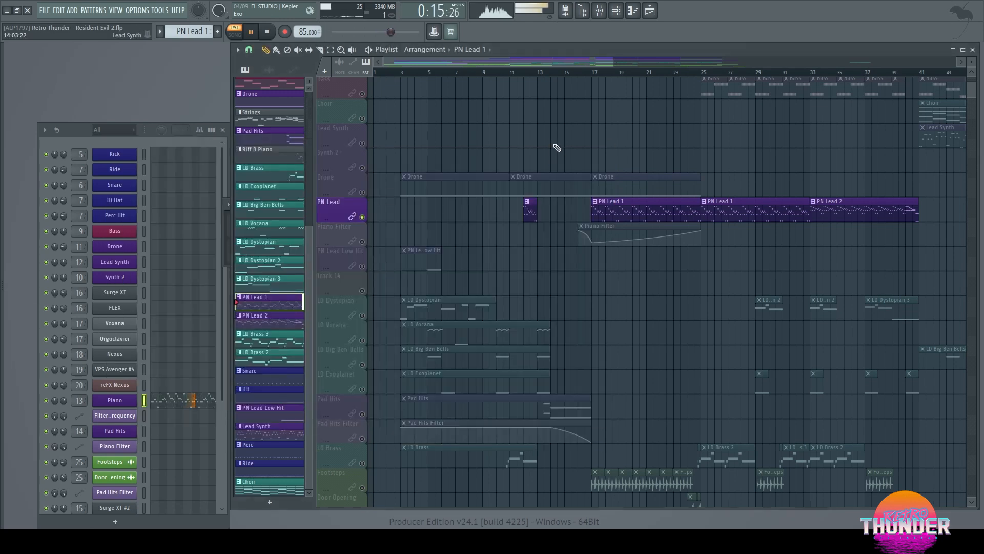
Step: Play the song from bar 33 and open the PN Lead 2 clip in the piano roll
{"action": "scroll", "coordinate": [784, 161], "scroll_direction": "up", "scroll_amount": 4}
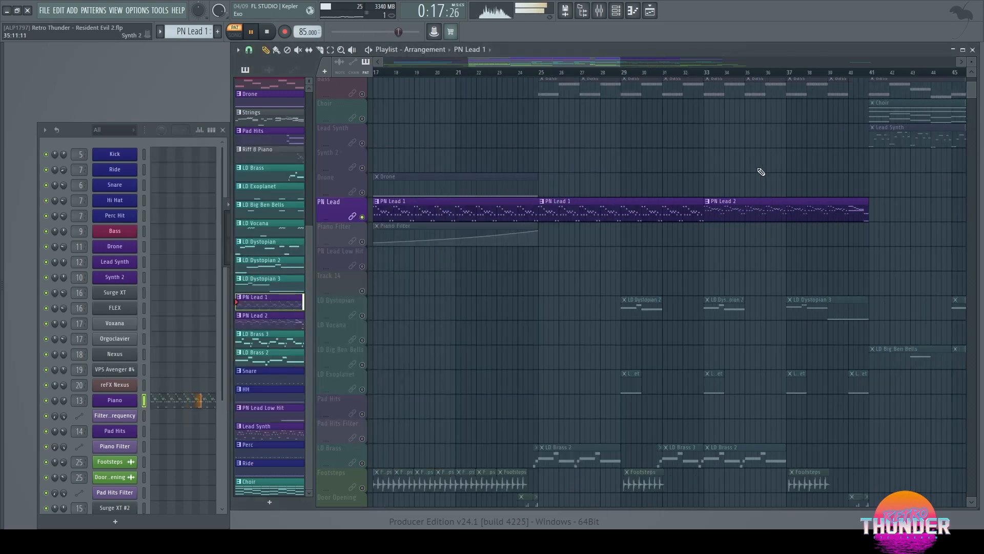
{"action": "left_click", "coordinate": [579, 72]}
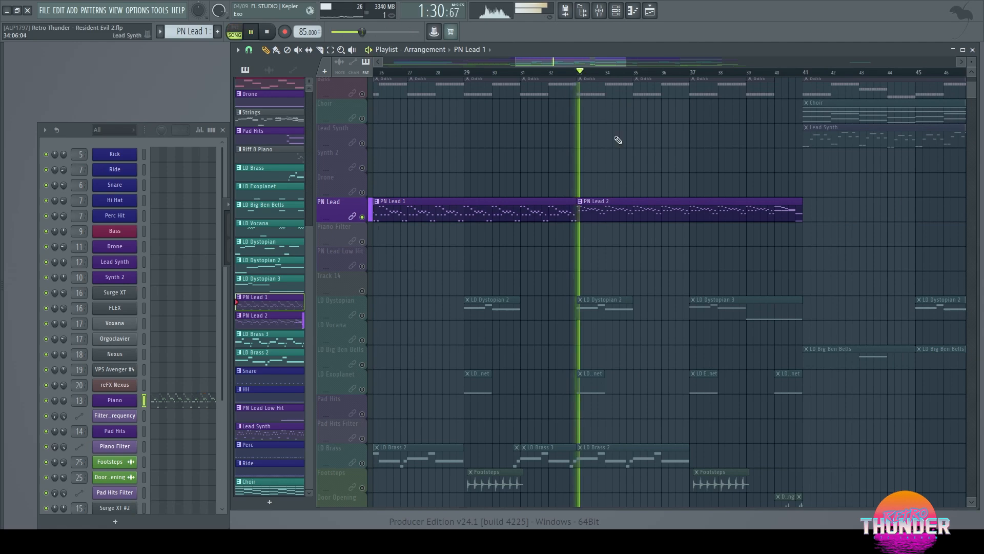
{"action": "double_click", "coordinate": [672, 210]}
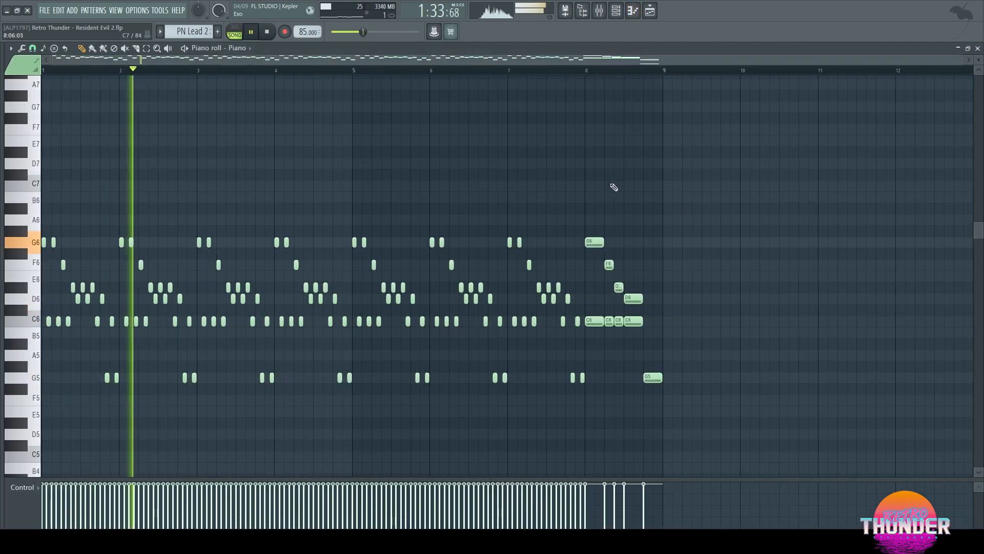
Step: Audition PN Lead 2 from bar 7, examine its closing notes up close, and close the piano roll
{"action": "left_click", "coordinate": [516, 71]}
{"action": "scroll", "coordinate": [676, 214], "scroll_direction": "up", "scroll_amount": 3}
{"action": "scroll", "coordinate": [676, 214], "scroll_direction": "up", "scroll_amount": 2}
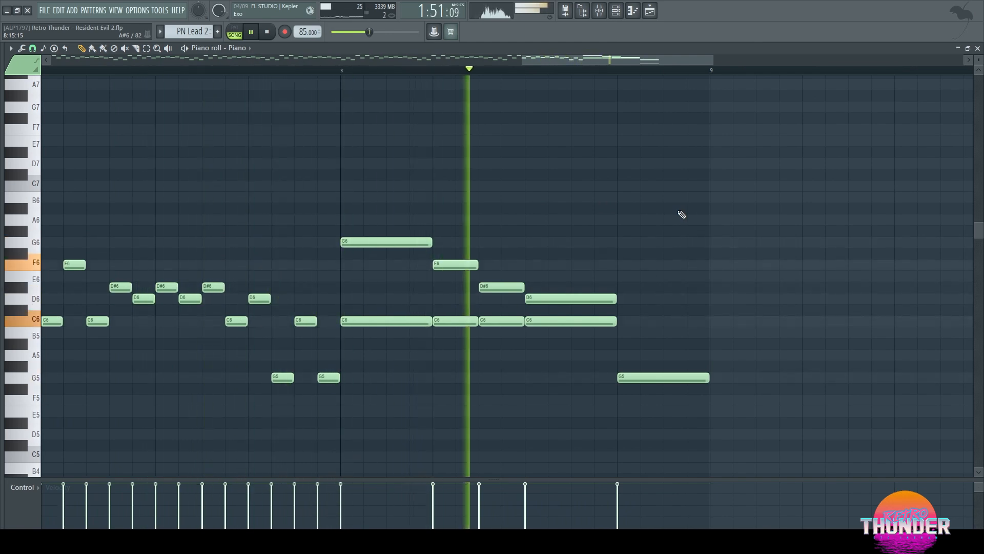
{"action": "left_click", "coordinate": [977, 49]}
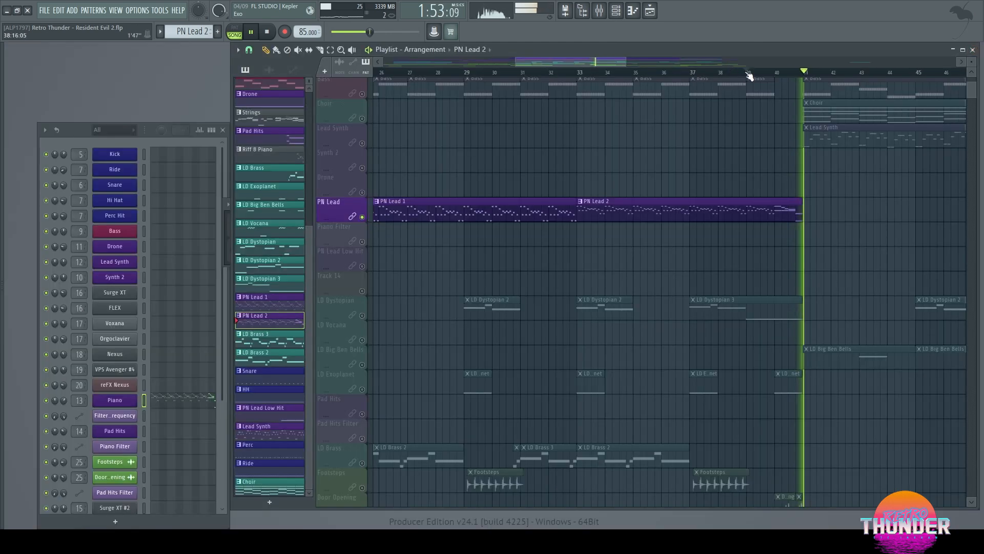
Step: Restore all tracks from solo, play the full arrangement from bar 39, and stop playback
{"action": "left_click", "coordinate": [748, 73]}
{"action": "right_click", "coordinate": [362, 217]}
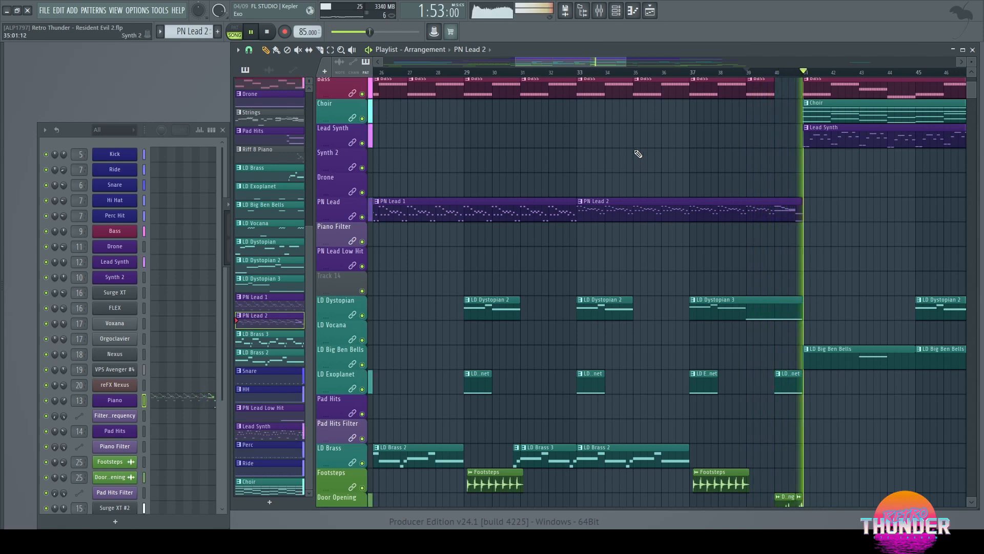
{"action": "key", "text": "space"}
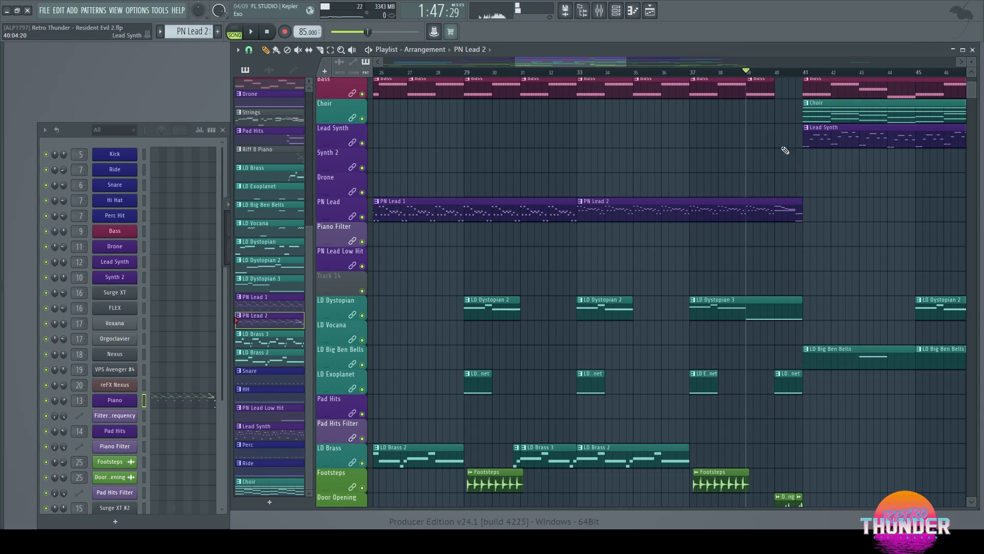
Step: Select the PN Lead Low Hit pattern from its clip in the intro and solo the PN Lead Low Hit track
{"action": "left_click_drag", "start_coordinate": [585, 57], "coordinate": [435, 58]}
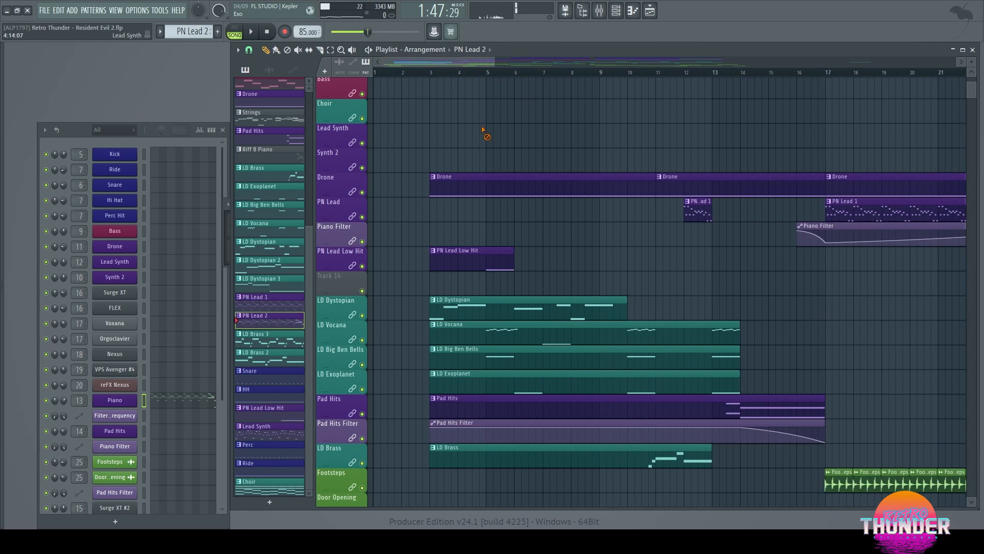
{"action": "scroll", "coordinate": [499, 154], "scroll_direction": "down", "scroll_amount": 2}
{"action": "scroll", "coordinate": [498, 154], "scroll_direction": "down", "scroll_amount": 2}
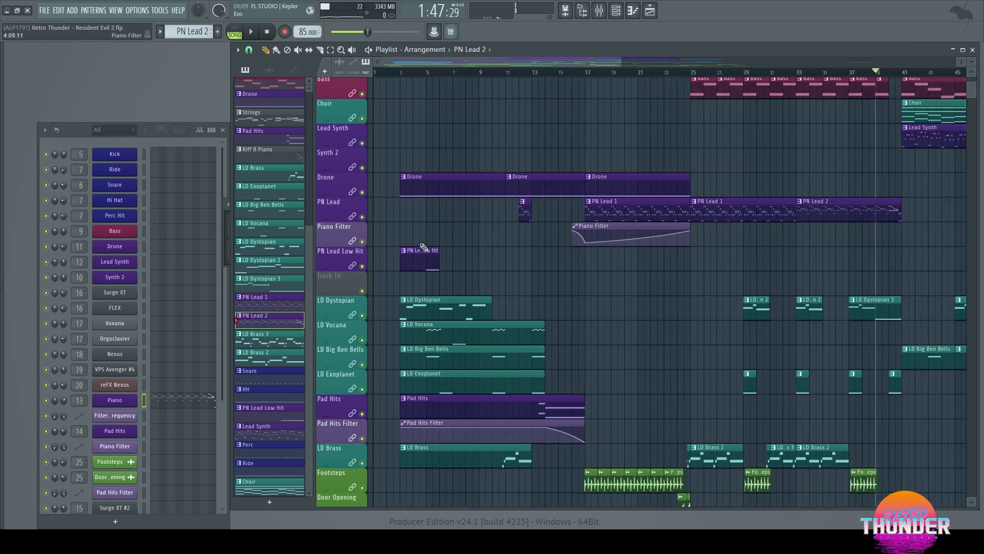
{"action": "left_click", "coordinate": [423, 249]}
{"action": "left_click", "coordinate": [361, 266], "text": "ctrl"}
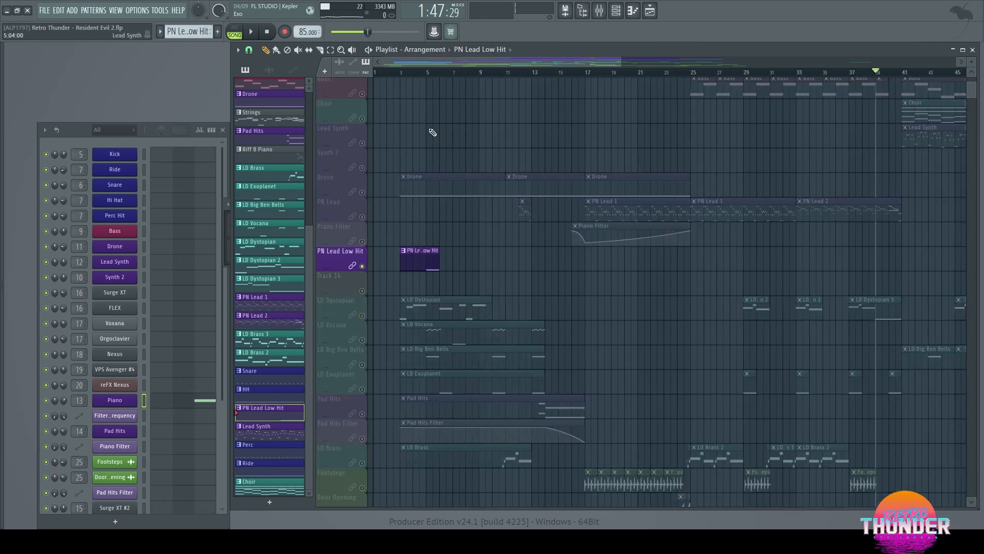
Step: Audition the soloed PN Lead Low Hit part from about bar 5 and stop playback
{"action": "left_click", "coordinate": [430, 76]}
{"action": "key", "text": "space"}
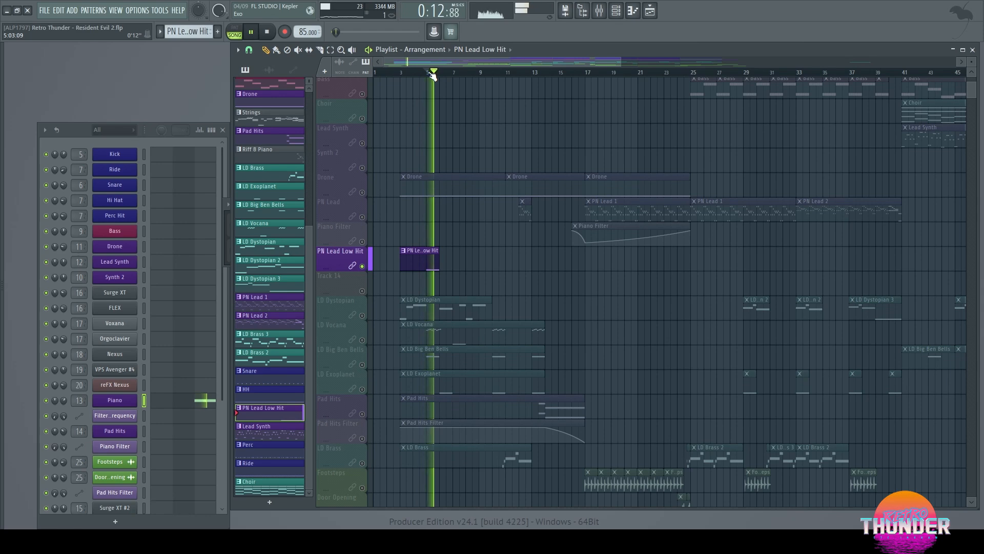
{"action": "key", "text": "space"}
Step: Solo the LD Dystopian track, set a playback range from bar 3 to the end of bar 10, and play it
{"action": "scroll", "coordinate": [379, 231], "scroll_direction": "up", "scroll_amount": 3}
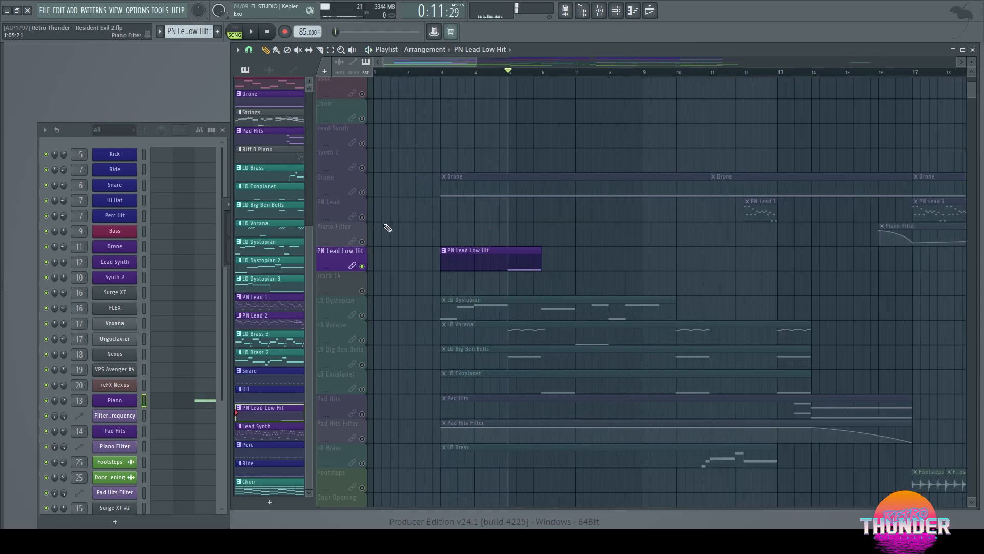
{"action": "scroll", "coordinate": [385, 227], "scroll_direction": "down", "scroll_amount": 1}
{"action": "scroll", "coordinate": [405, 271], "scroll_direction": "down", "scroll_amount": 1}
{"action": "scroll", "coordinate": [404, 271], "scroll_direction": "up", "scroll_amount": 1}
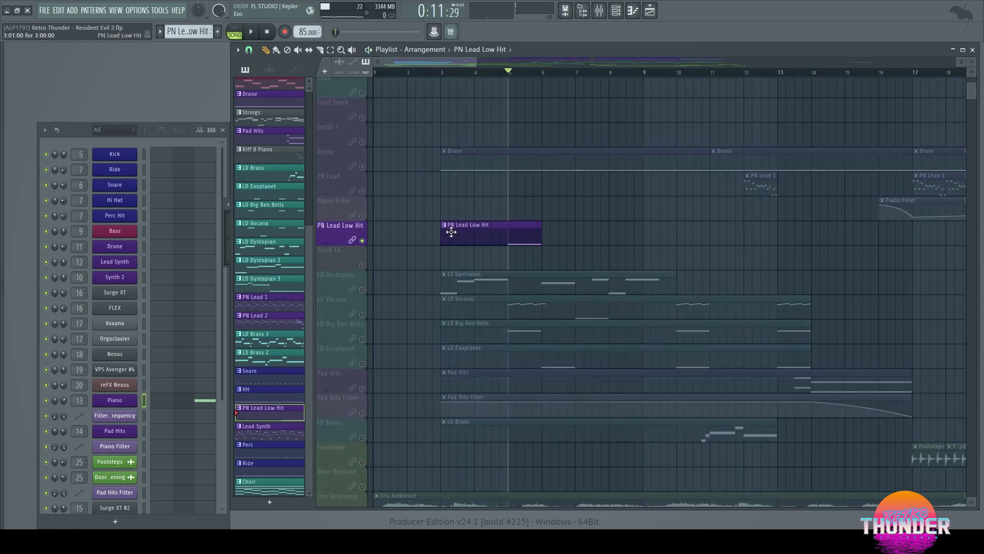
{"action": "left_click", "coordinate": [367, 291]}
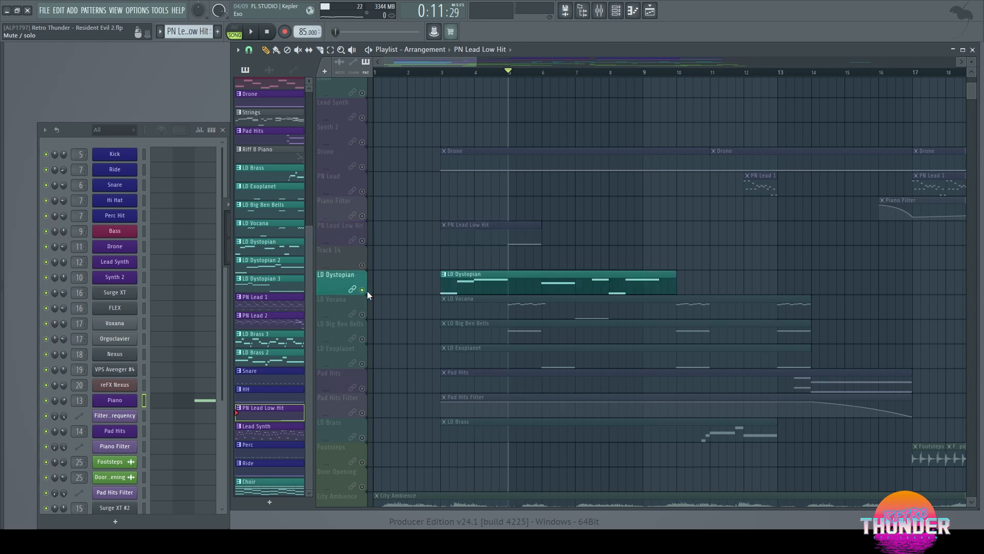
{"action": "left_click_drag", "start_coordinate": [445, 75], "coordinate": [702, 73]}
{"action": "key", "text": "space"}
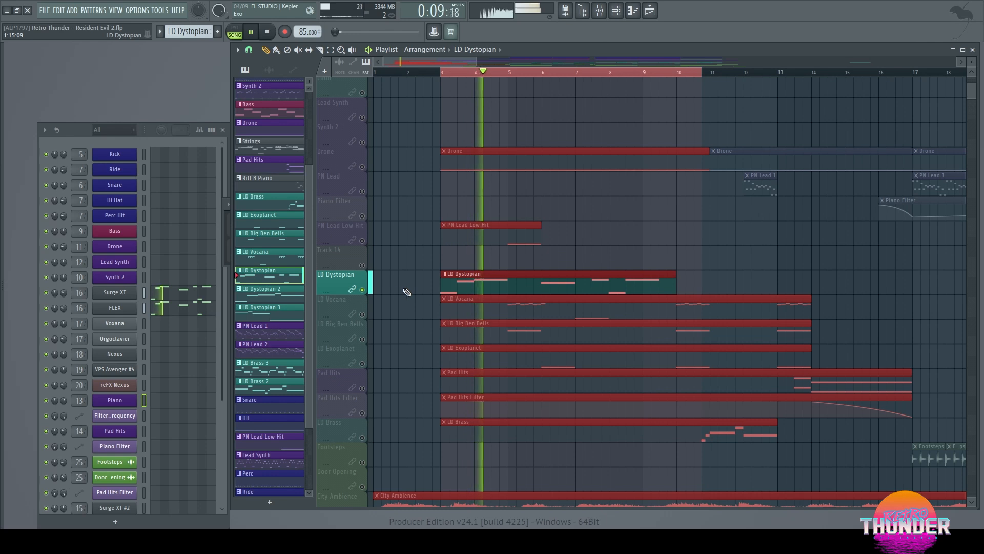
Step: Compare LD Dystopian on its mixer track with FabFilter Pro-Q 2, OTT and Fruity Chorus bypassed and re-enabled, viewing each effect's settings
{"action": "double_click", "coordinate": [78, 293]}
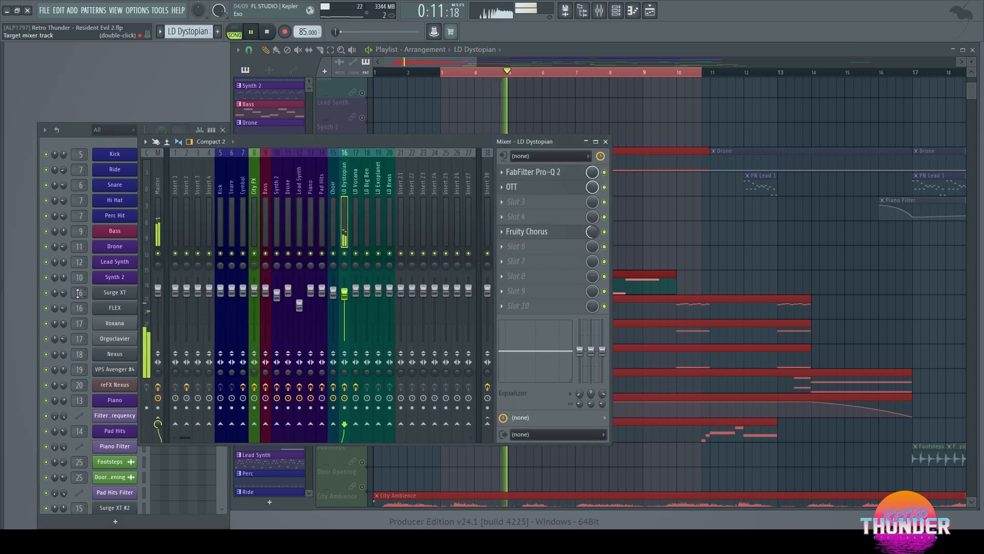
{"action": "left_click", "coordinate": [604, 187]}
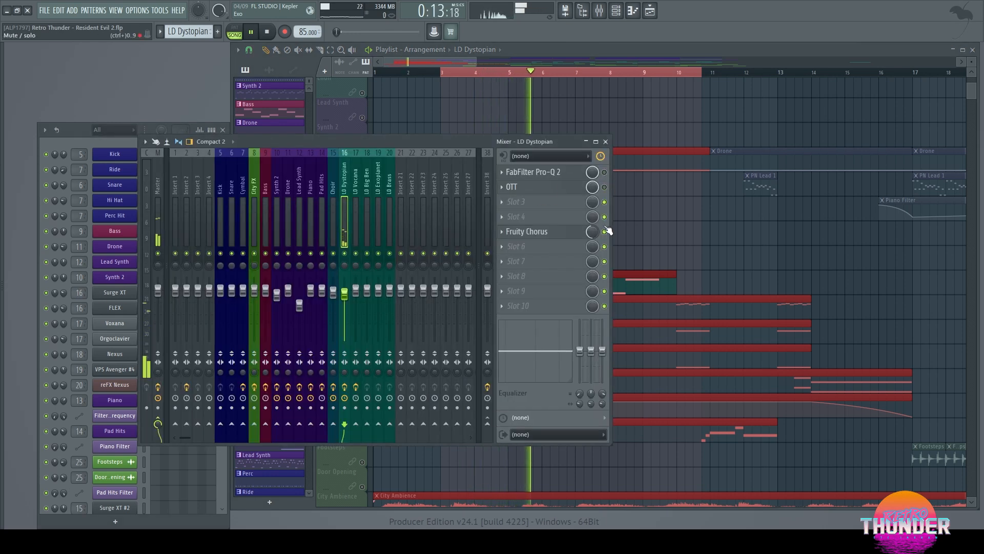
{"action": "left_click", "coordinate": [604, 232]}
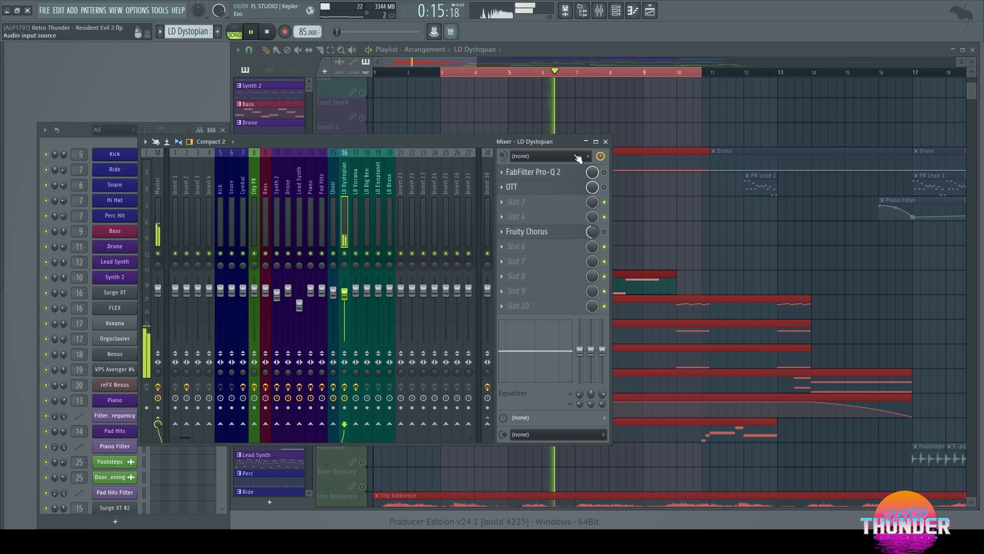
{"action": "left_click", "coordinate": [605, 173]}
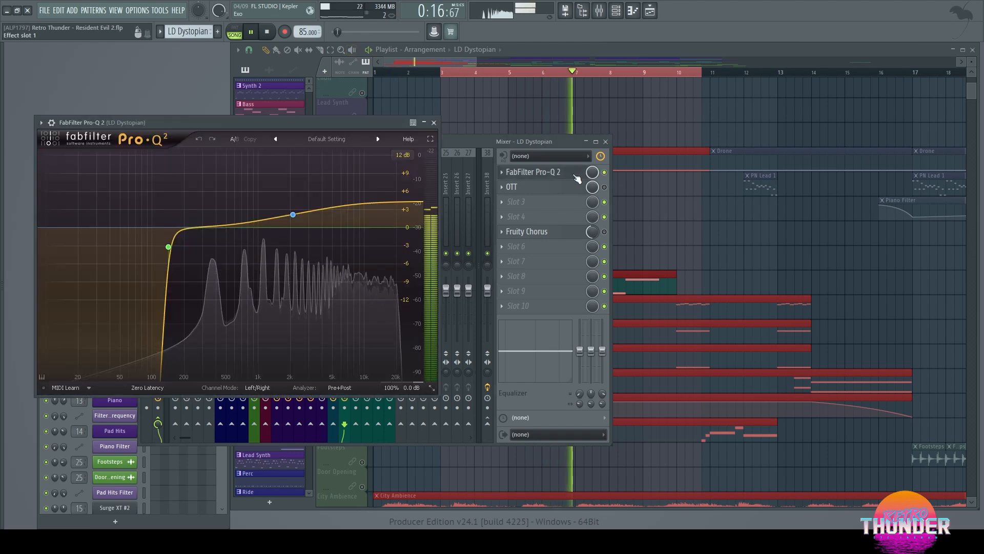
{"action": "left_click", "coordinate": [604, 187]}
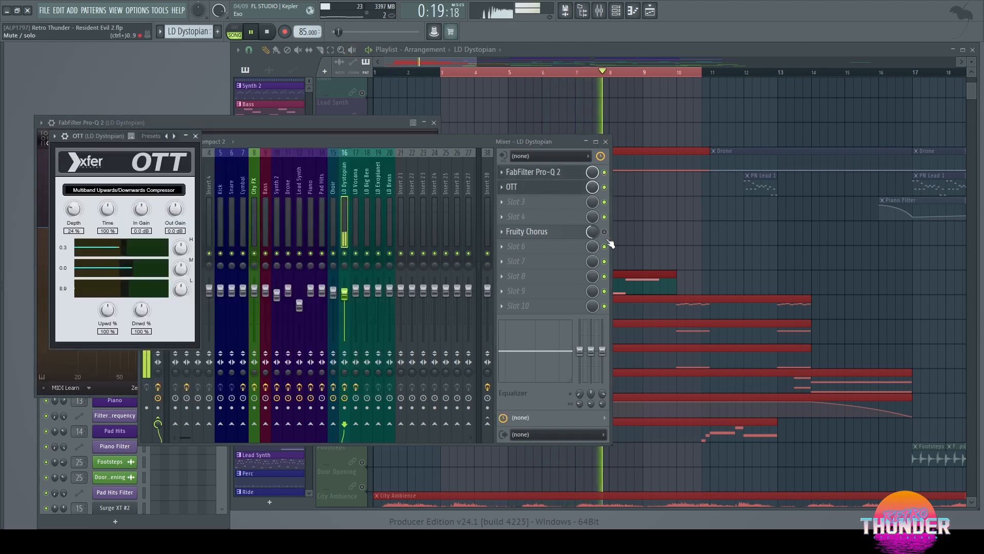
{"action": "left_click", "coordinate": [556, 232]}
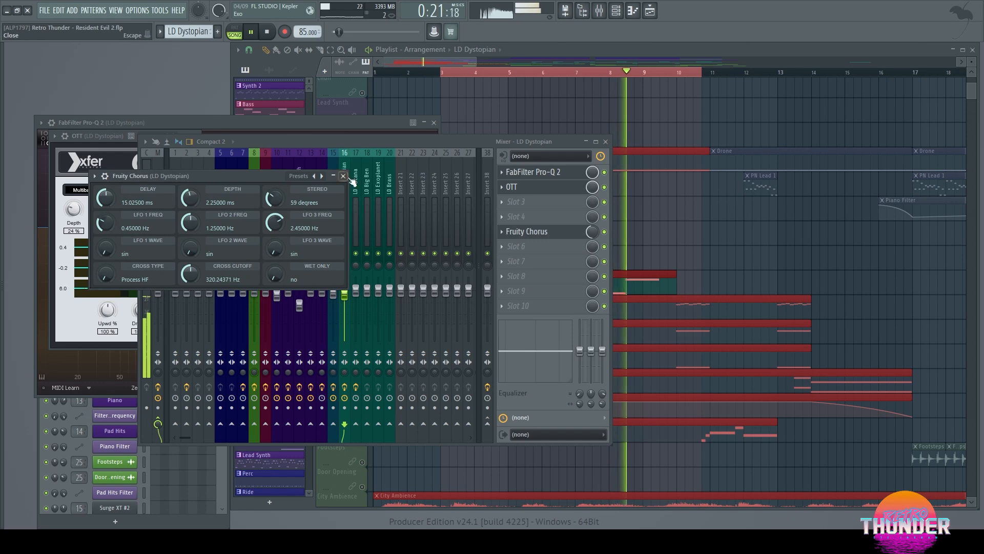
Step: Stop playback and close the LD Dystopian effect windows and the mixer
{"action": "left_click", "coordinate": [269, 33]}
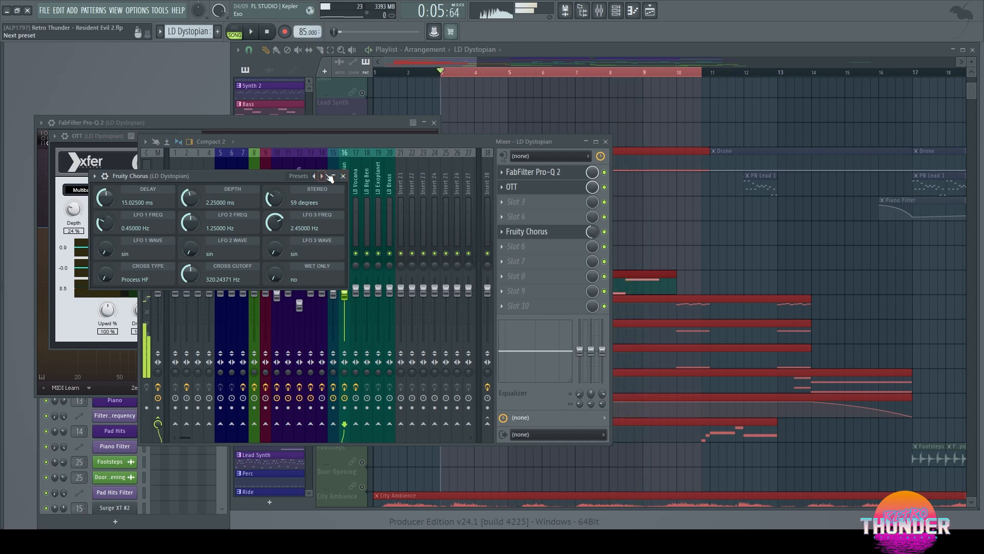
{"action": "left_click", "coordinate": [343, 176]}
{"action": "left_click", "coordinate": [605, 142]}
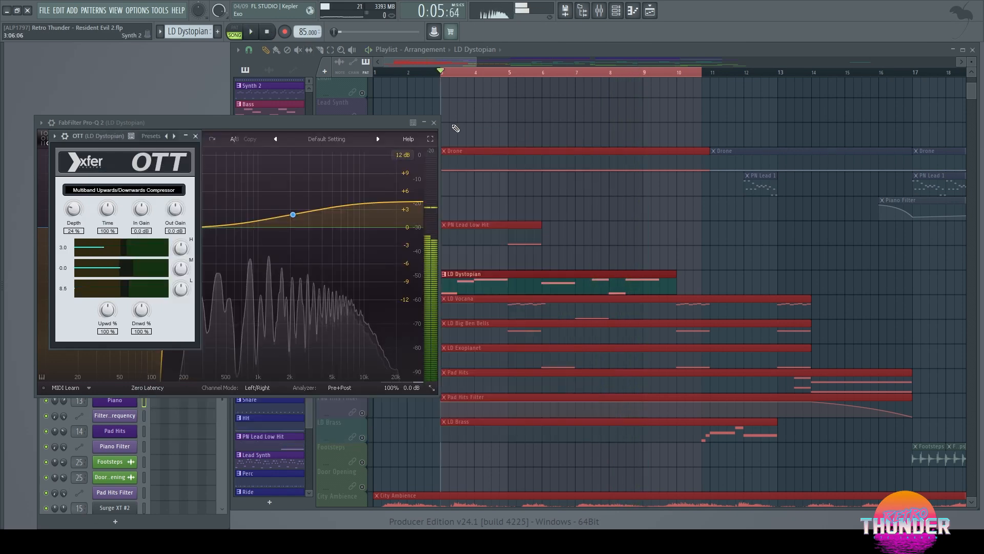
{"action": "left_click", "coordinate": [433, 122]}
{"action": "left_click", "coordinate": [196, 136]}
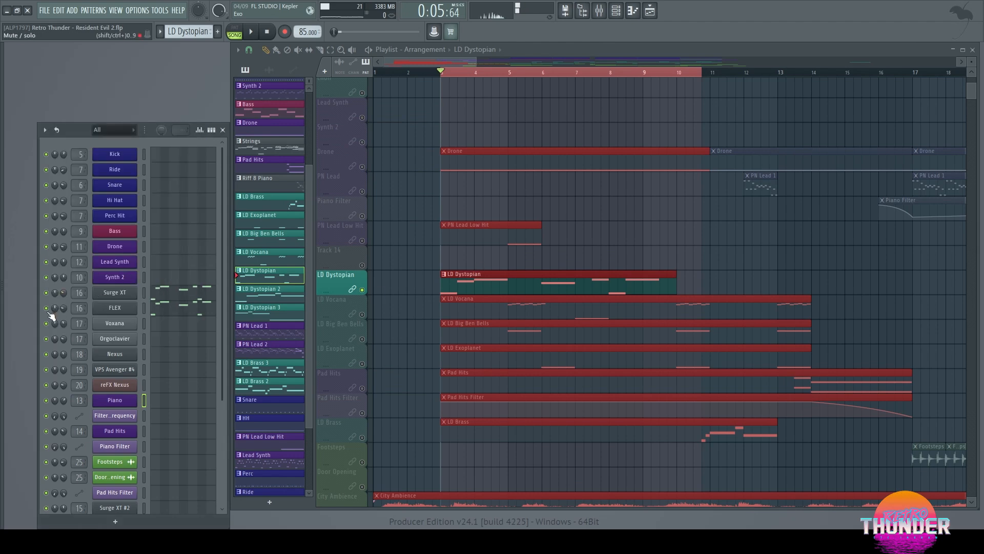
Step: Inspect the Surge XT and FLEX instruments while auditioning the LD Dystopian pattern in pattern mode, muting Surge XT to isolate FLEX
{"action": "left_click", "coordinate": [129, 293]}
{"action": "left_click", "coordinate": [235, 34]}
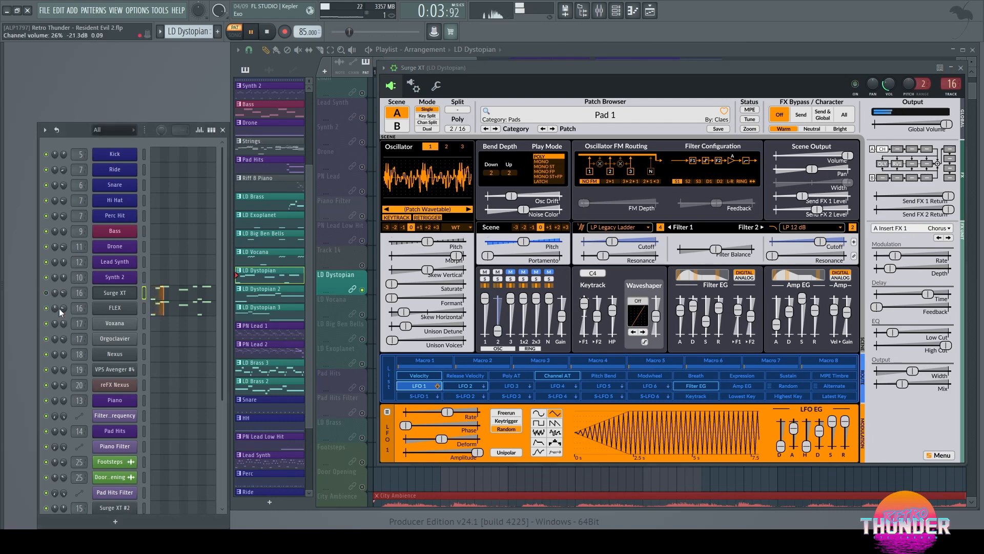
{"action": "left_click", "coordinate": [114, 307]}
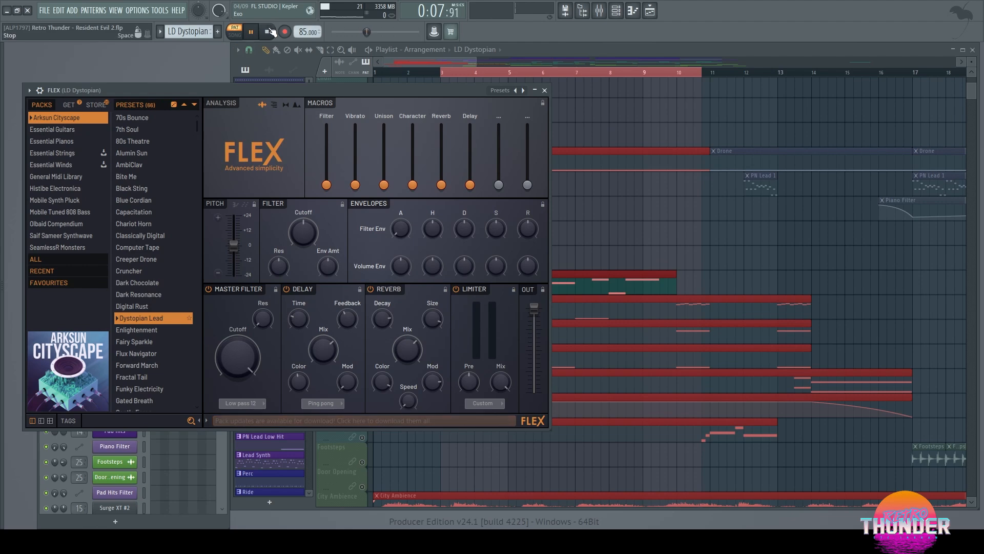
{"action": "left_click", "coordinate": [534, 92]}
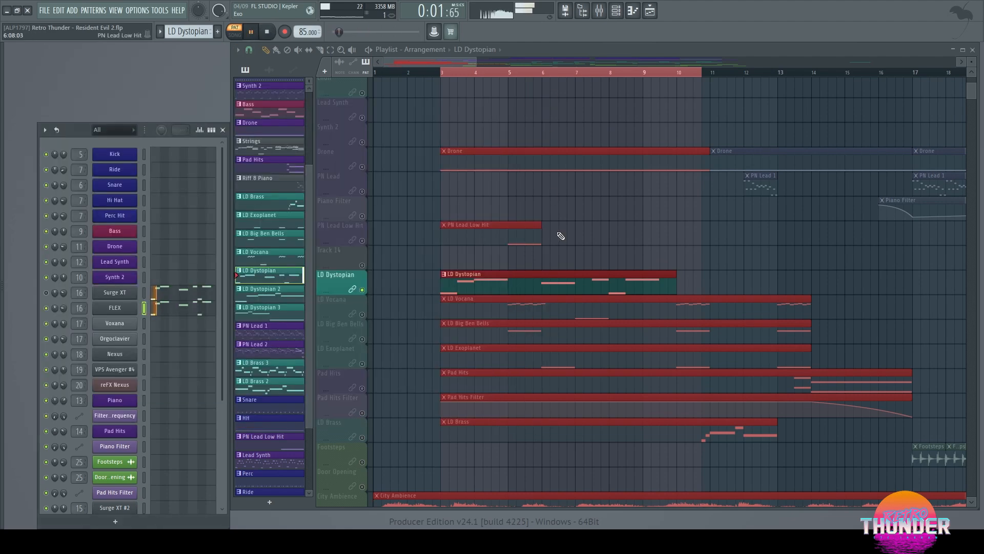
Step: Clear the clip selection, select the LD Vocana pattern from its playlist clip, and stop playback
{"action": "left_click", "coordinate": [385, 312], "text": "ctrl"}
{"action": "left_click", "coordinate": [511, 304]}
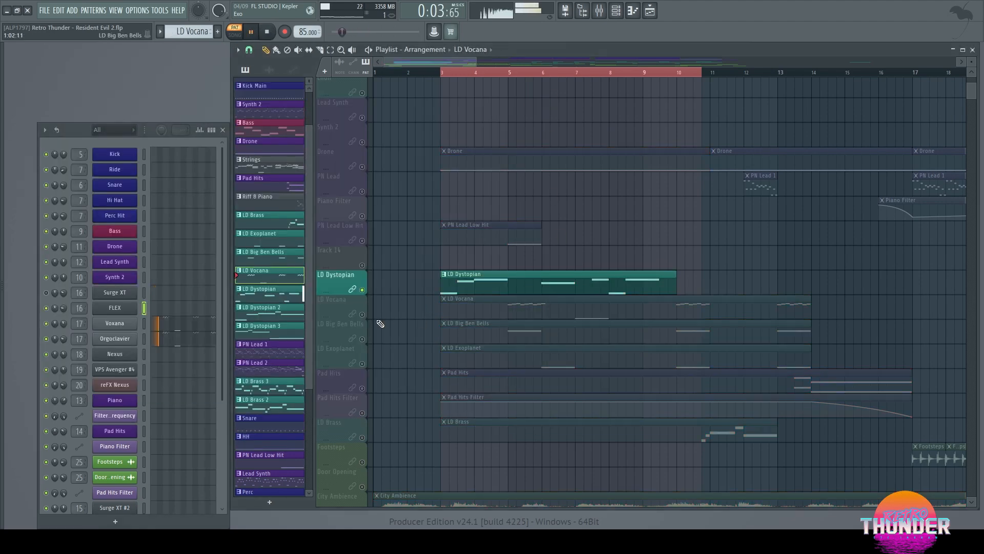
{"action": "key", "text": "space"}
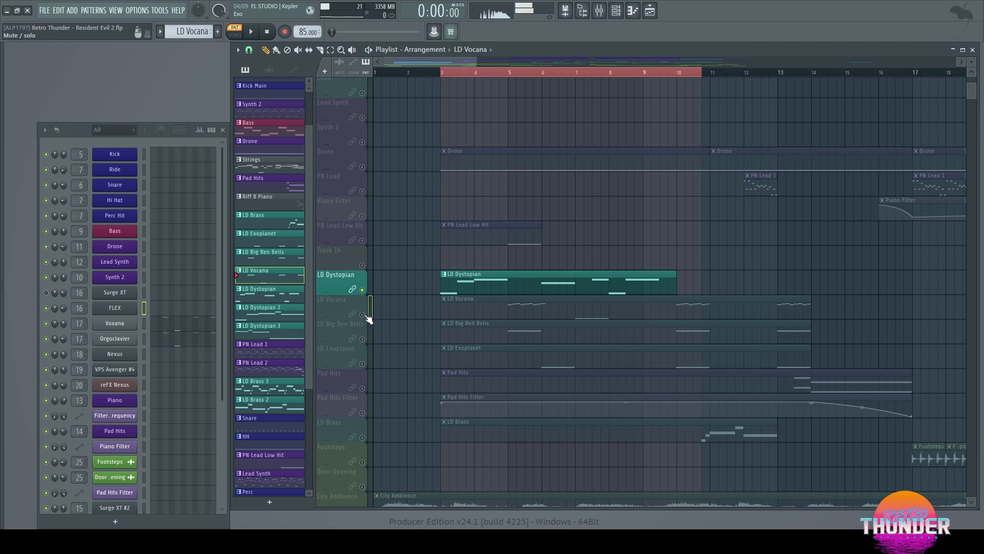
Step: Unmute the LD Vocana track, mute LD Dystopian, and play the arrangement in song mode
{"action": "left_click", "coordinate": [362, 314]}
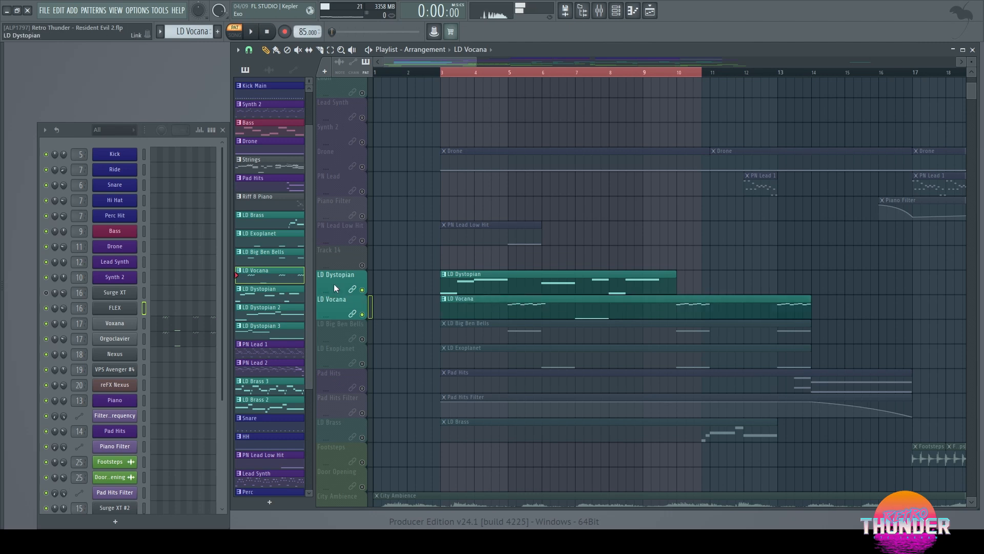
{"action": "left_click", "coordinate": [363, 290]}
{"action": "key", "text": "space"}
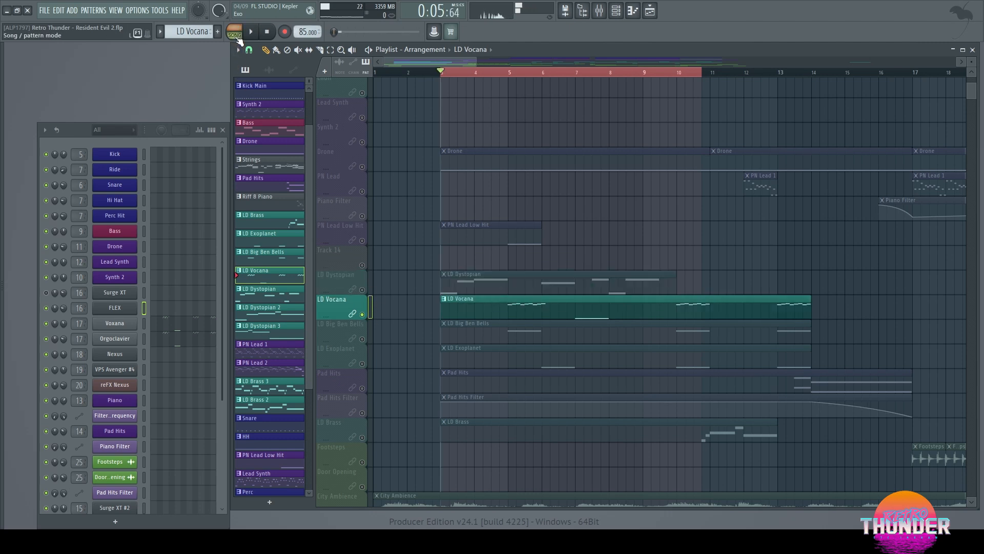
Step: Examine the Voxana and Orgoclavier instruments and the FabFilter Pro-Q 2 and Fruity Convolver effects on the LD Vocana mixer track
{"action": "left_click", "coordinate": [117, 324]}
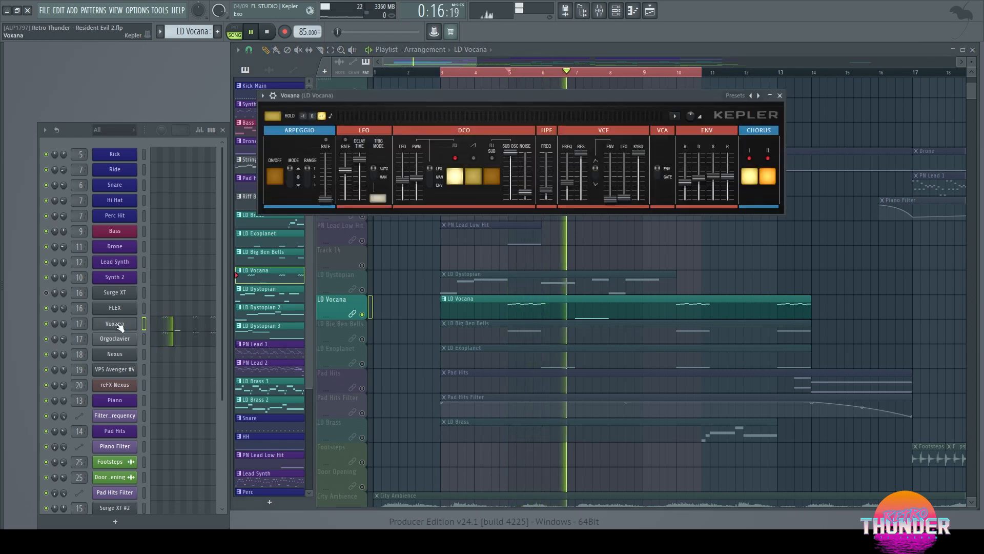
{"action": "left_click", "coordinate": [118, 339]}
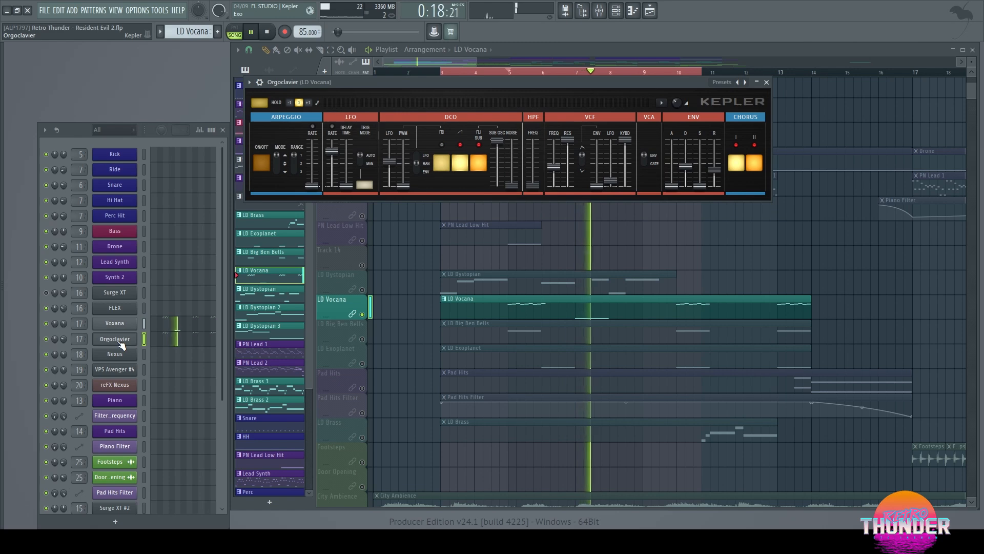
{"action": "double_click", "coordinate": [77, 323]}
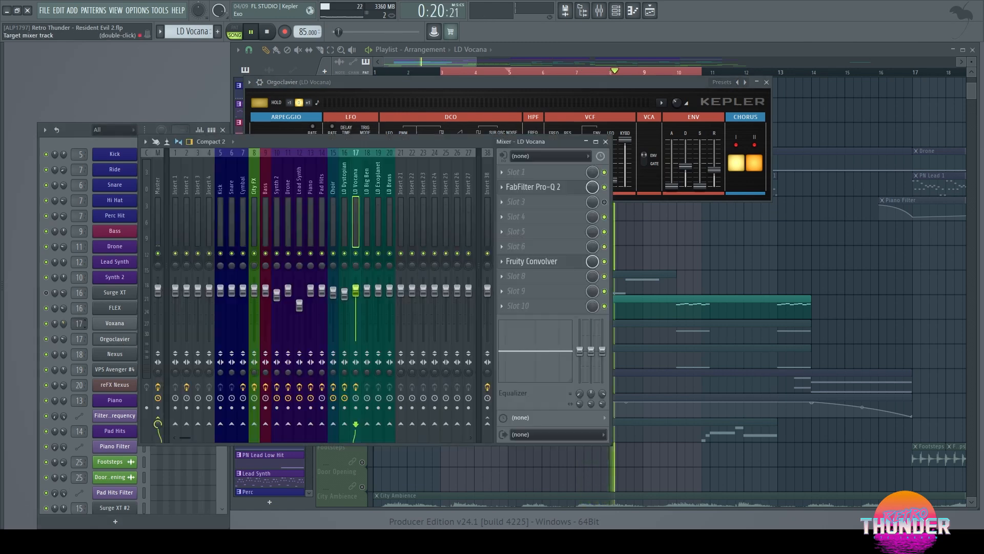
{"action": "left_click", "coordinate": [561, 191]}
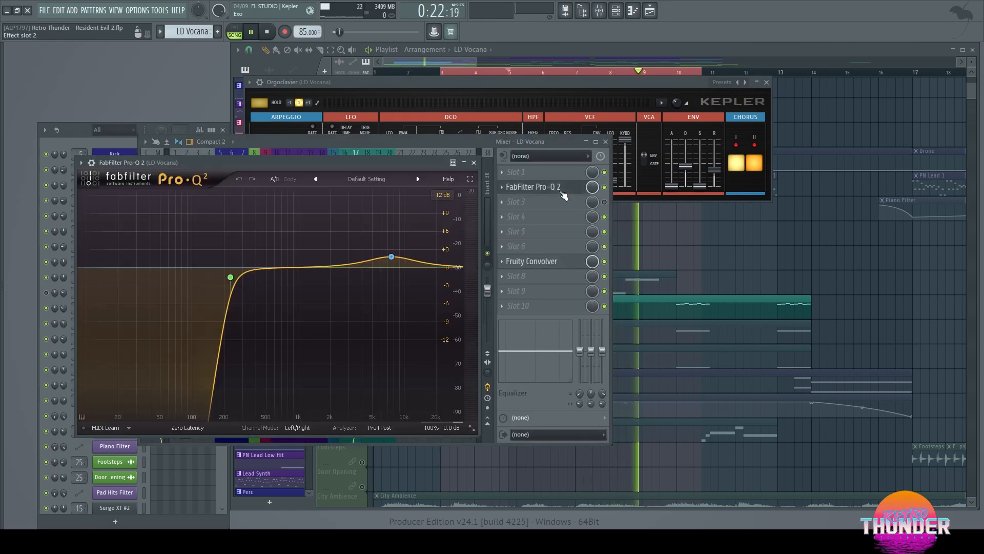
{"action": "left_click", "coordinate": [552, 267]}
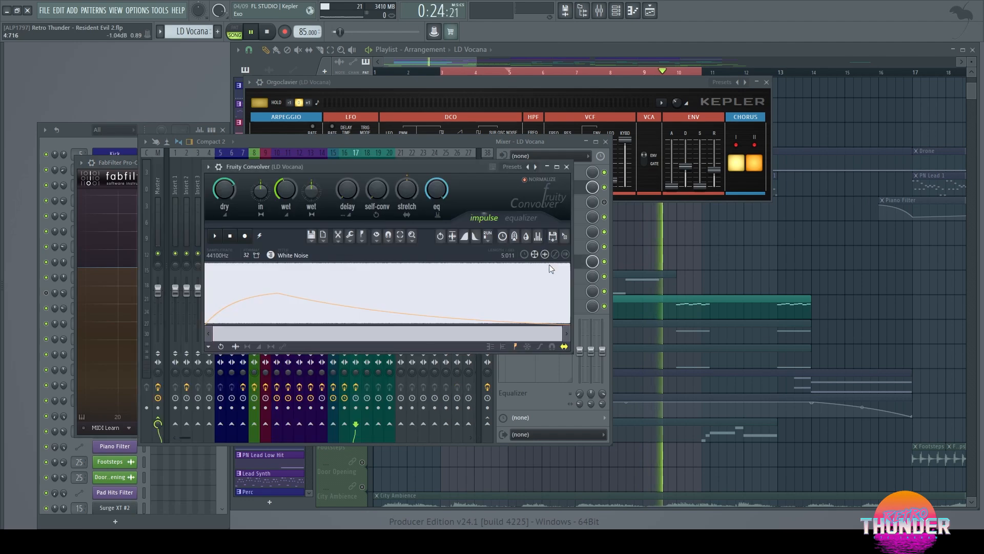
Step: Close the Fruity Convolver, the mixer and the remaining LD Vocana plugin windows
{"action": "left_click", "coordinate": [567, 163]}
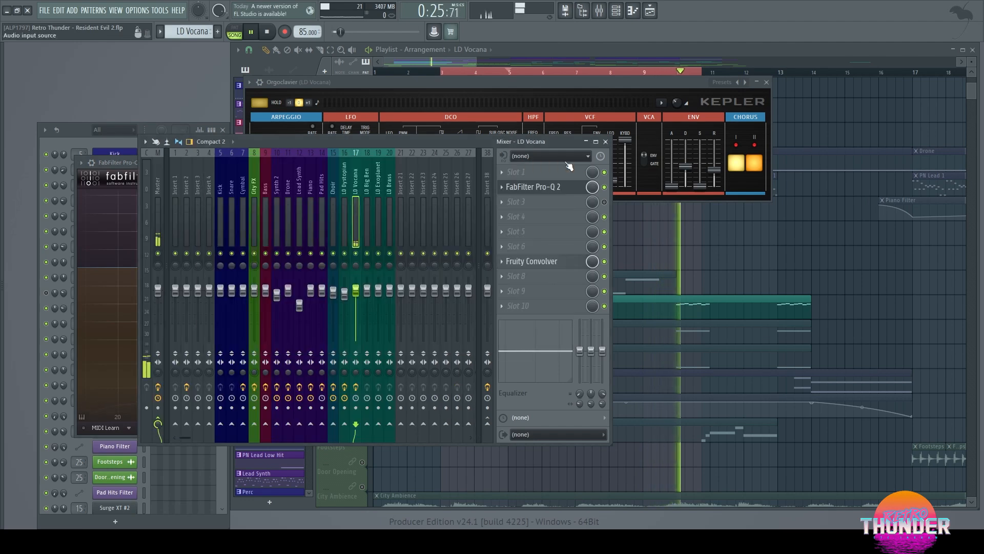
{"action": "left_click", "coordinate": [606, 142]}
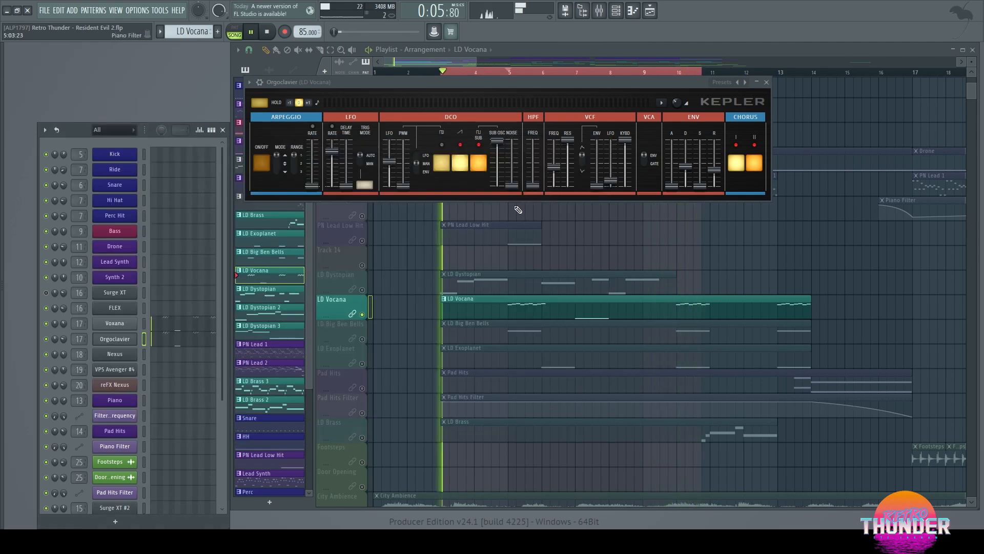
{"action": "left_click", "coordinate": [703, 234]}
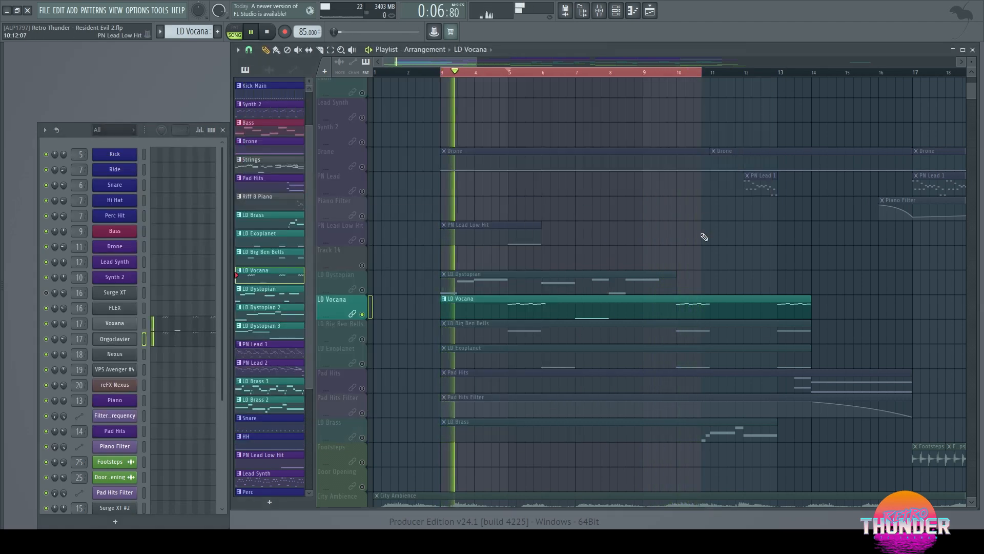
Step: Solo the LD Big Ben Bells track, select its pattern, and open its Nexus instrument
{"action": "left_click", "coordinate": [362, 340]}
{"action": "left_click", "coordinate": [514, 322]}
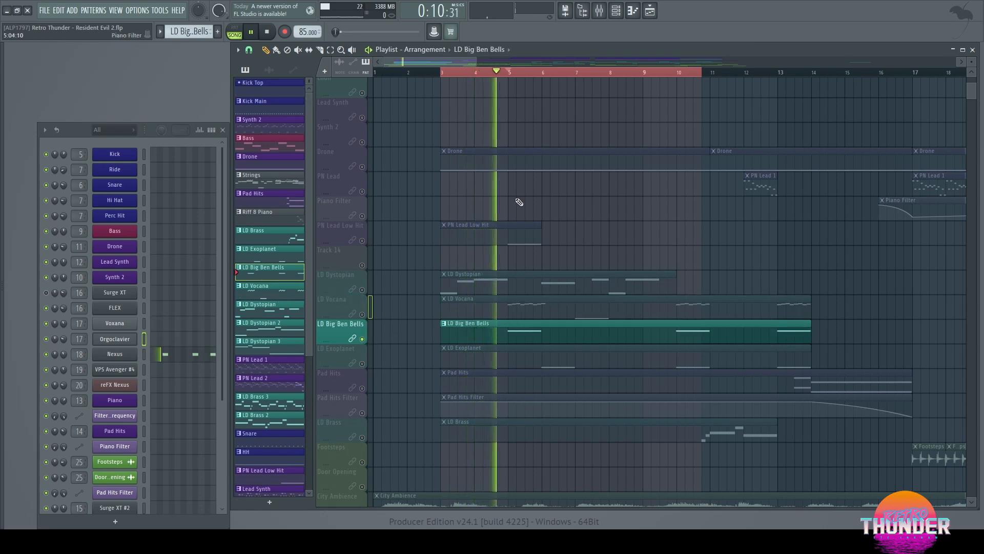
{"action": "left_click", "coordinate": [115, 354]}
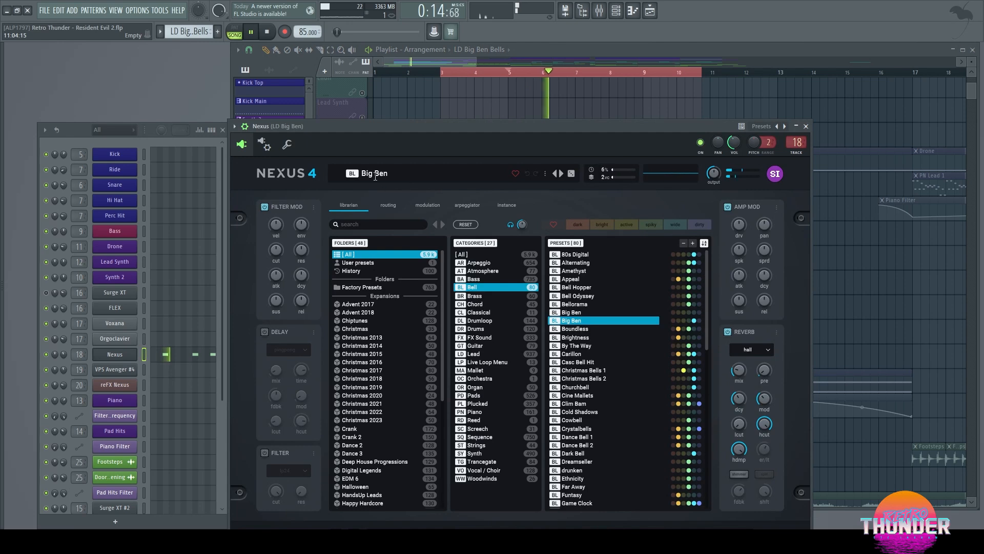
Step: Check the effect slots on the LD Big Ben mixer track, and close the mixer and Nexus
{"action": "double_click", "coordinate": [798, 143]}
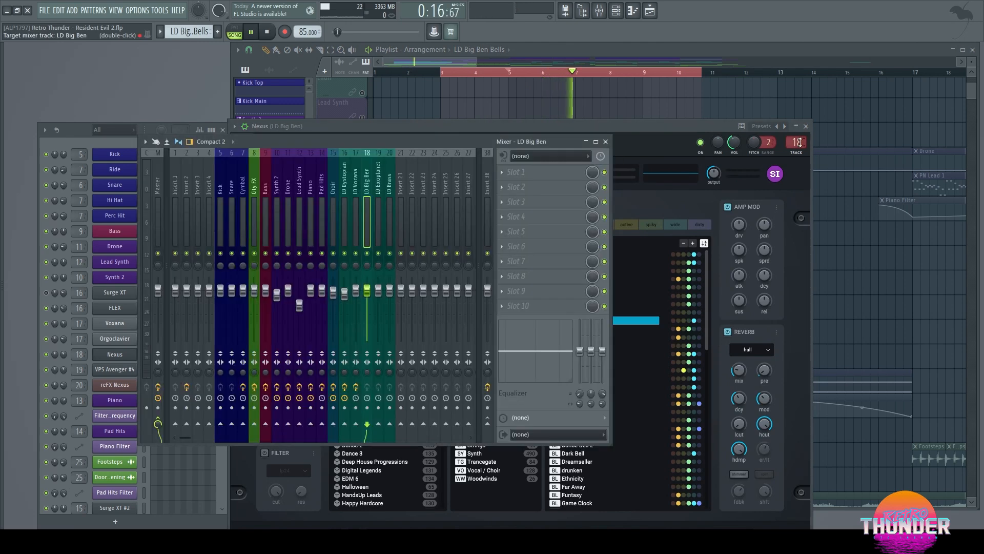
{"action": "left_click", "coordinate": [605, 141]}
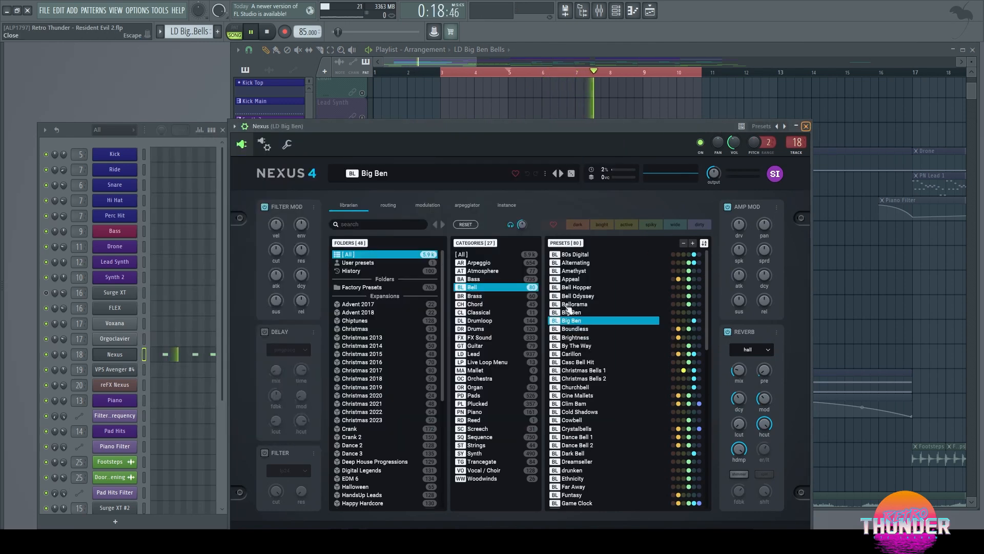
{"action": "key", "text": "Escape"}
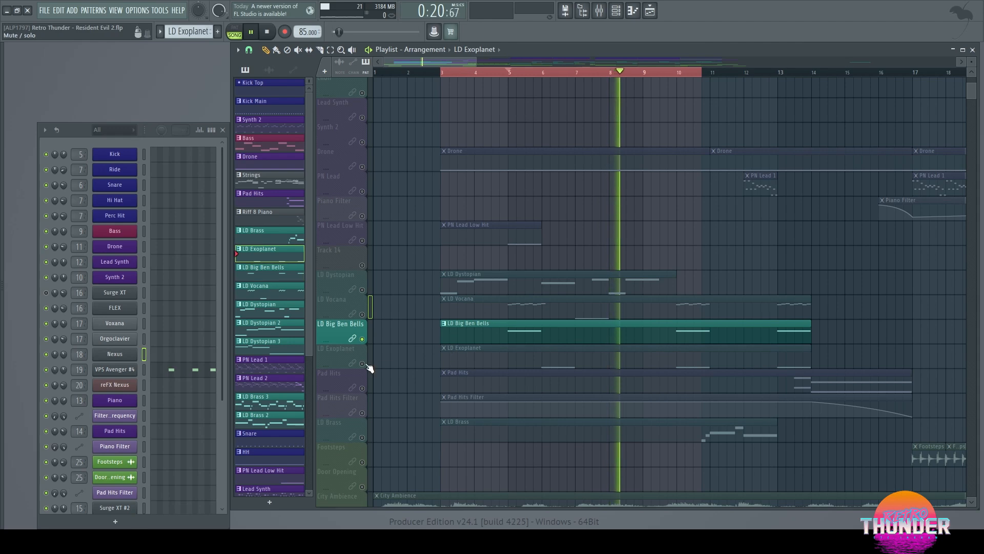
Step: Solo the LD Exoplanet track and play it from about bar 6
{"action": "left_click", "coordinate": [366, 361]}
{"action": "left_click", "coordinate": [546, 74]}
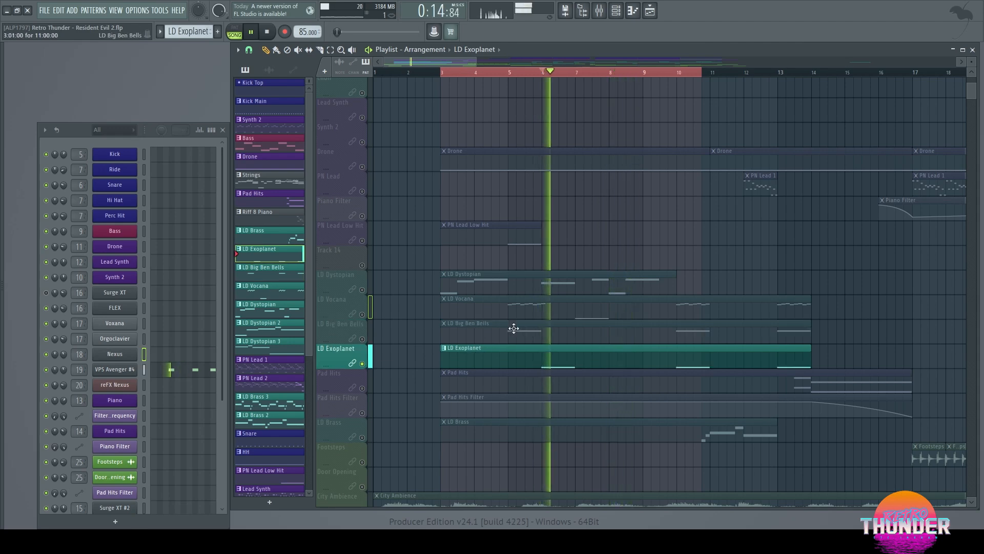
Step: Open the LD Exoplanet VPS Avenger instrument and its mixer track to view the preset and effect slots, and close both
{"action": "left_click", "coordinate": [113, 371]}
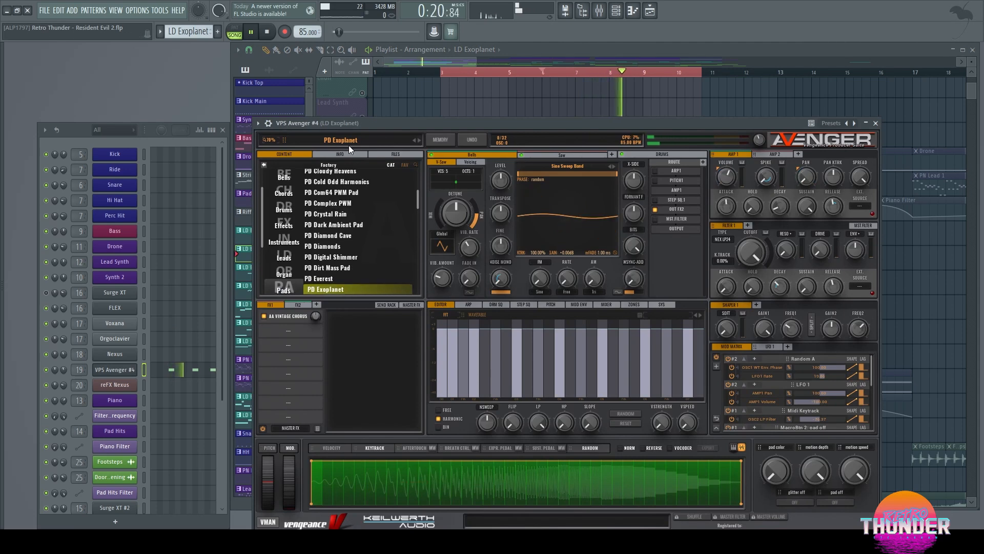
{"action": "left_click", "coordinate": [878, 124]}
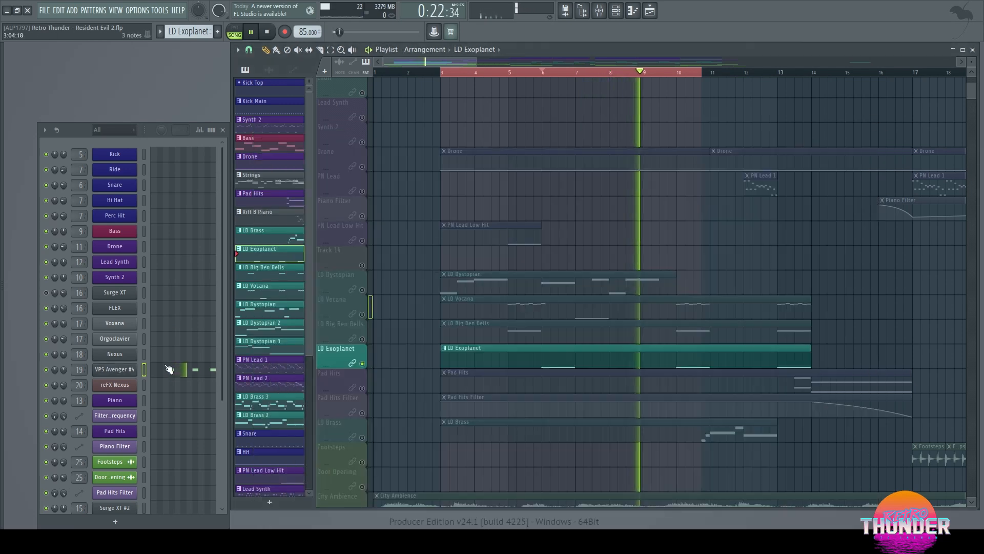
{"action": "double_click", "coordinate": [80, 369]}
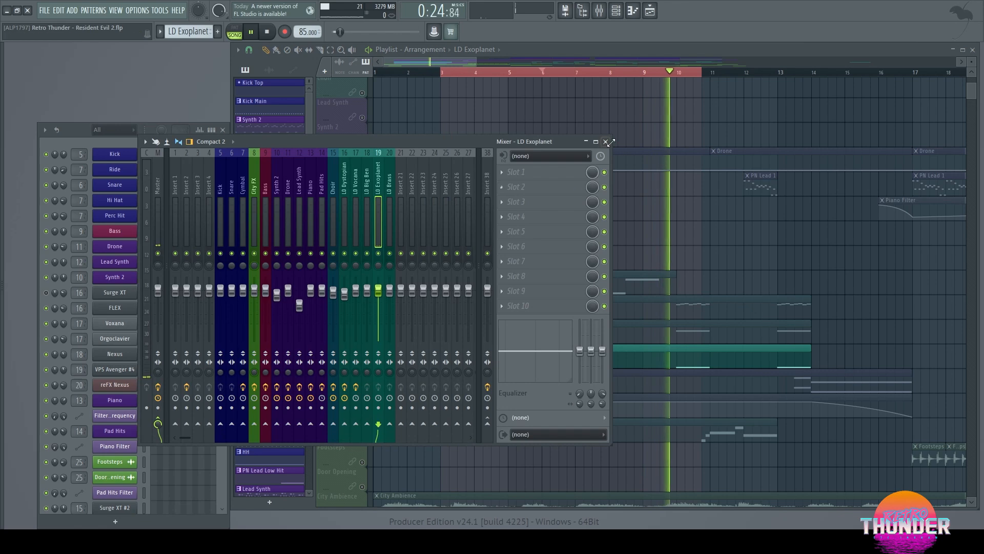
{"action": "left_click", "coordinate": [606, 142]}
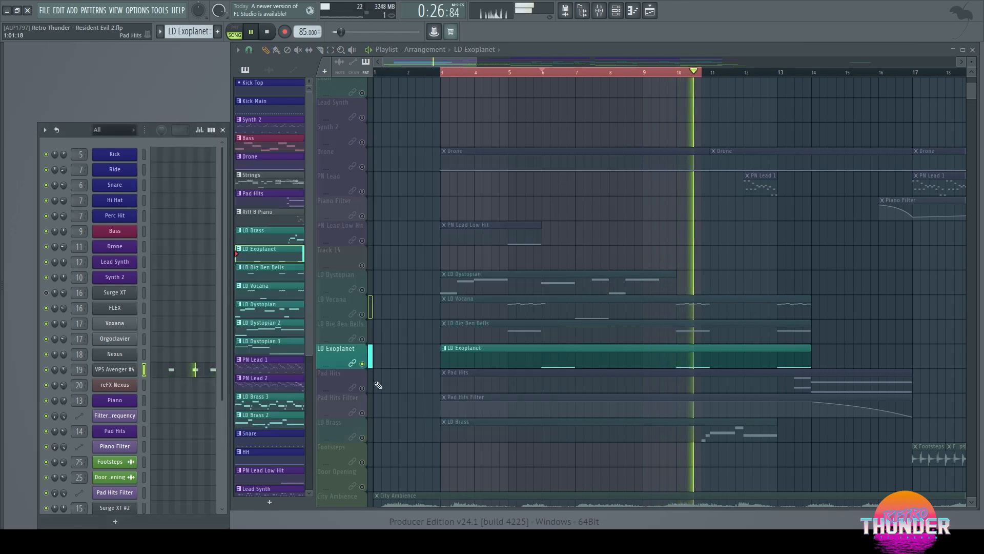
Step: Unmute the Pad Hits and Pad Hits Filter tracks, play from about bar 12, and select the Pad Hits pattern
{"action": "left_click", "coordinate": [361, 412]}
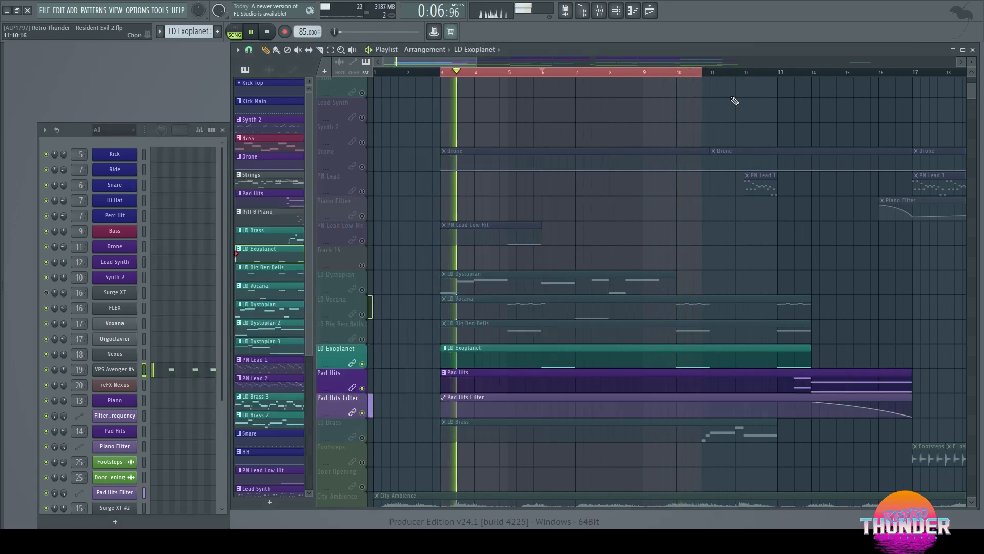
{"action": "left_click", "coordinate": [749, 72]}
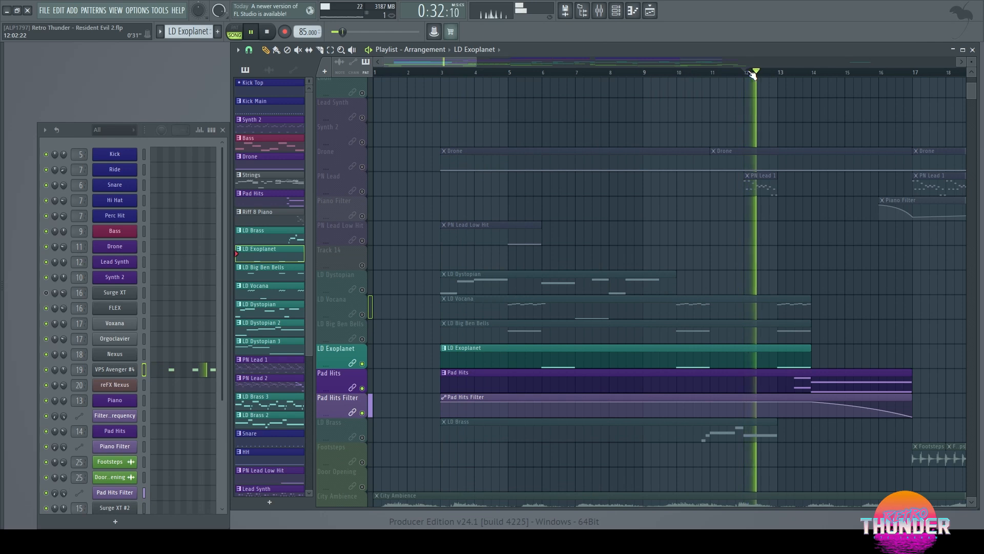
{"action": "left_click", "coordinate": [483, 385]}
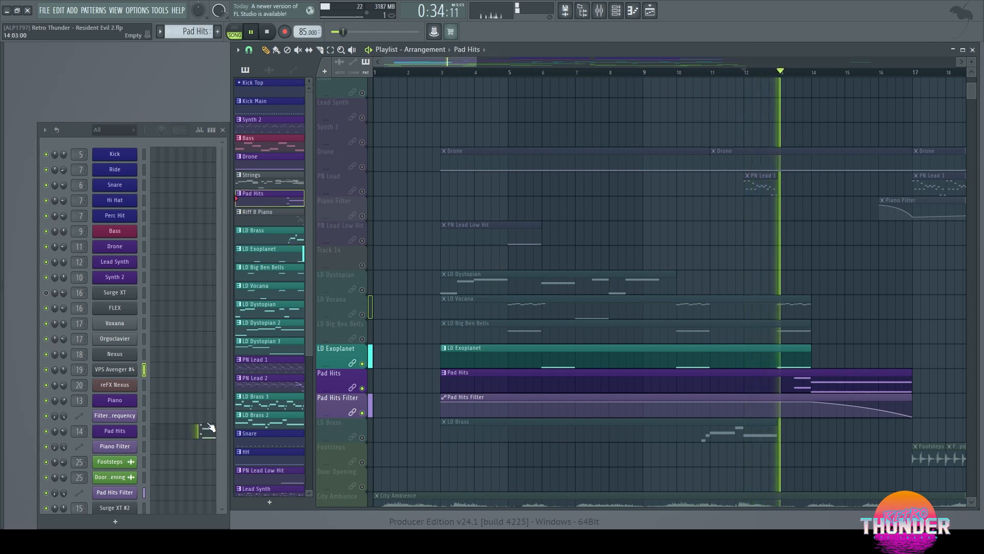
Step: View the Pad Hits Kepler synth settings during playback, close the plugin, and stop the song
{"action": "left_click", "coordinate": [129, 435]}
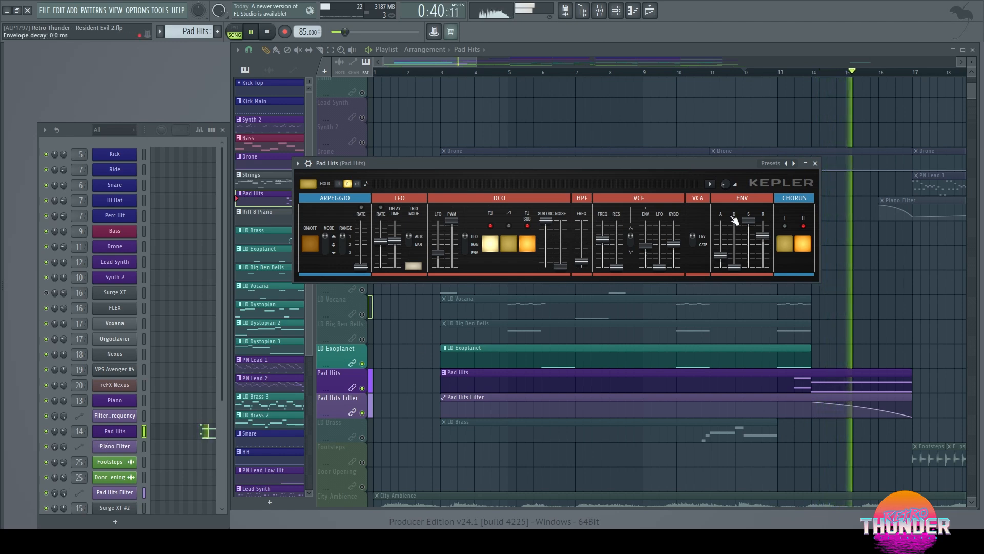
{"action": "left_click", "coordinate": [815, 163]}
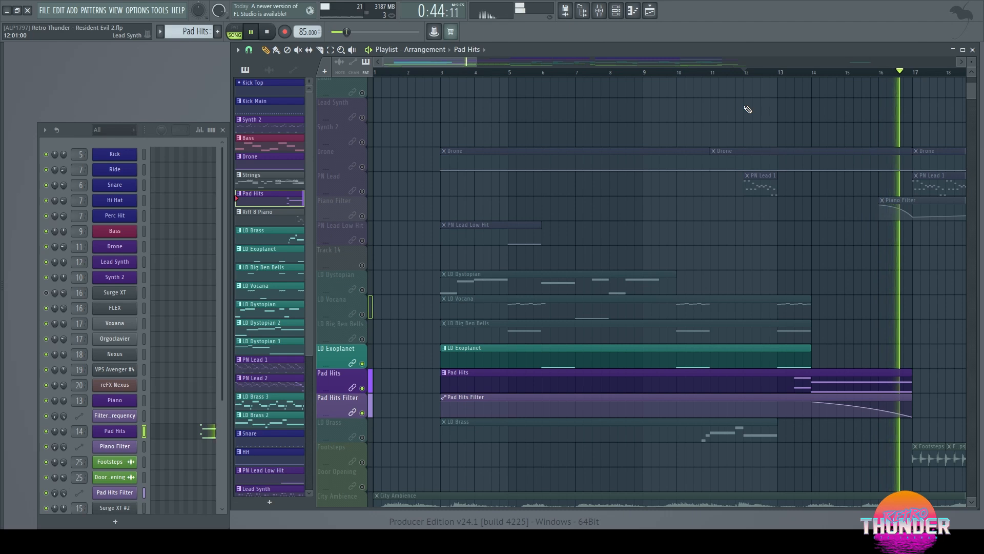
{"action": "key", "text": "space"}
Step: Move the playhead through the Pad Hits section to about bar 15, and return it to bar 3
{"action": "scroll", "coordinate": [685, 118], "scroll_direction": "down", "scroll_amount": 2}
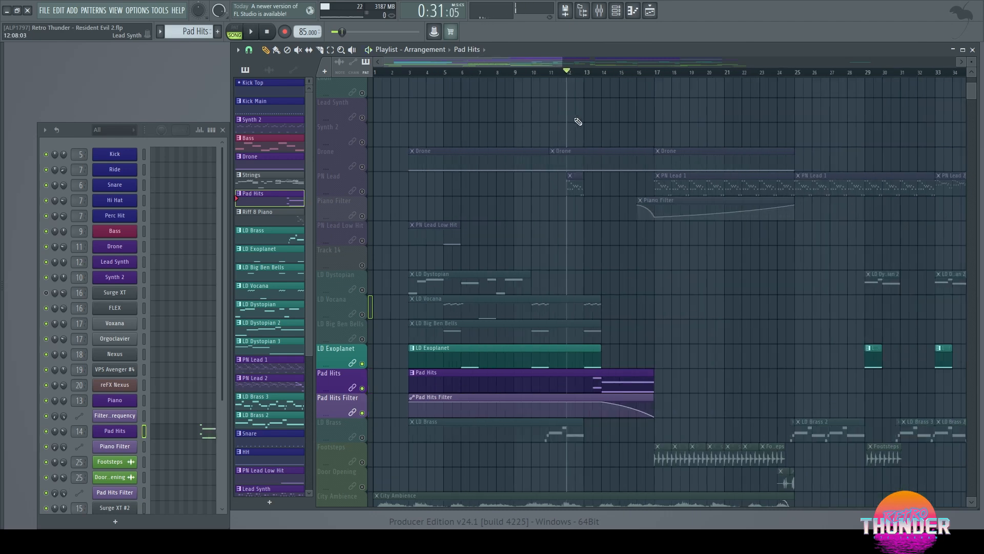
{"action": "left_click", "coordinate": [592, 74]}
{"action": "left_click", "coordinate": [625, 73]}
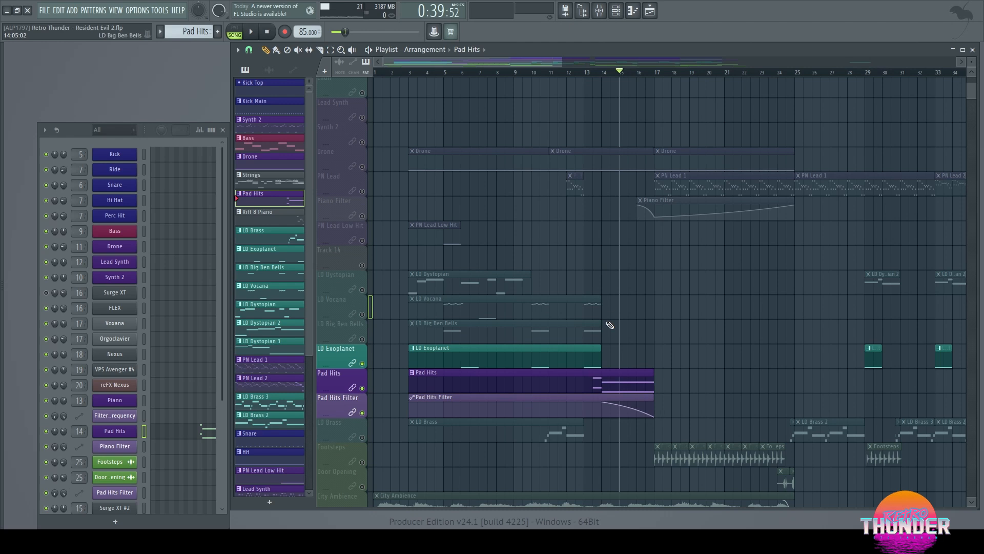
{"action": "left_click", "coordinate": [419, 74]}
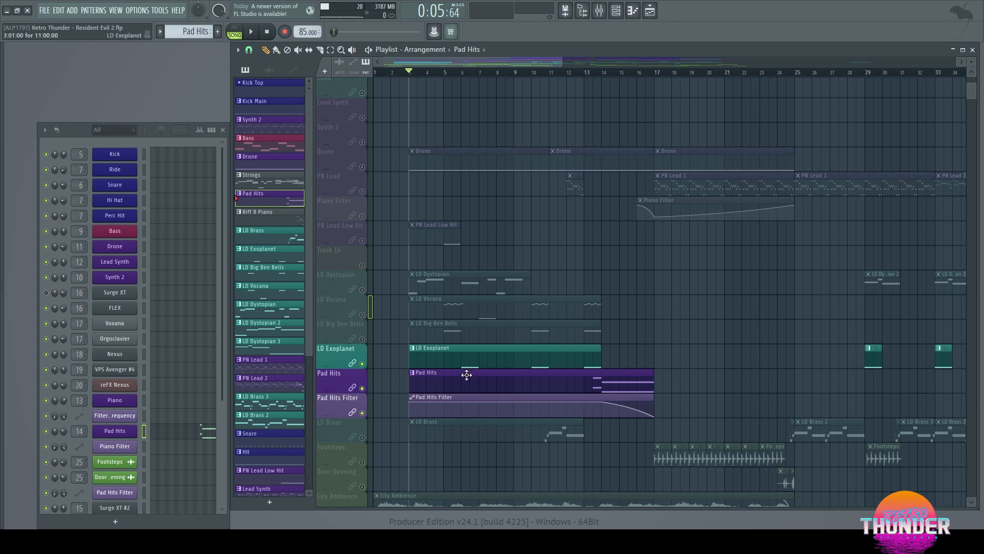
Step: Unmute the LD Brass track, play from about bar 10, and select the LD Brass pattern
{"action": "left_click", "coordinate": [362, 438]}
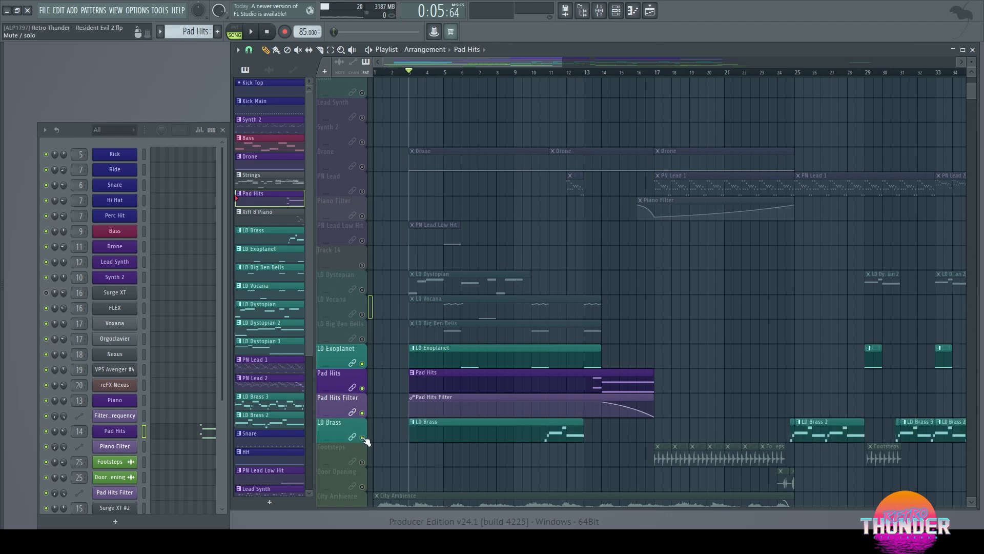
{"action": "left_click", "coordinate": [543, 74]}
{"action": "key", "text": "space"}
{"action": "scroll", "coordinate": [691, 302], "scroll_direction": "down", "scroll_amount": 3}
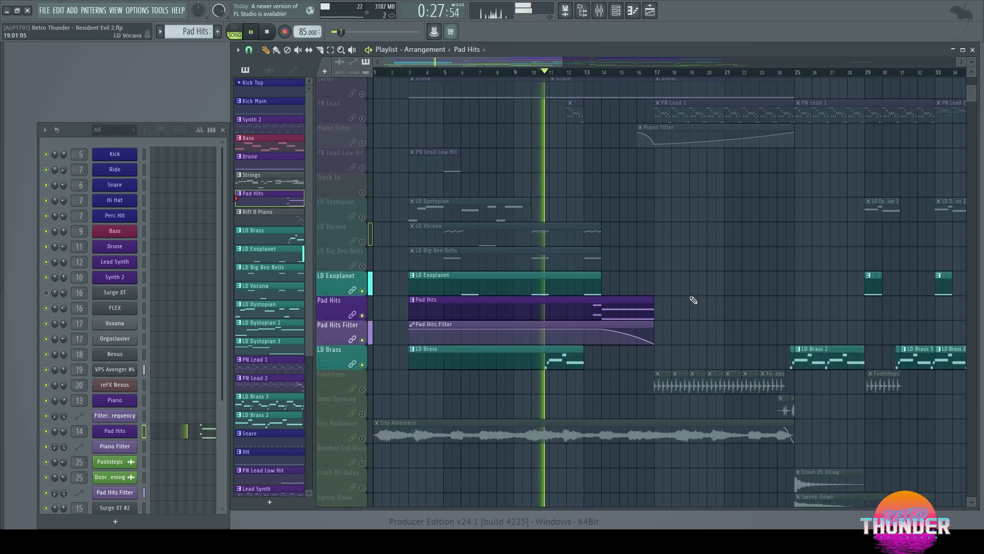
{"action": "left_click", "coordinate": [530, 360]}
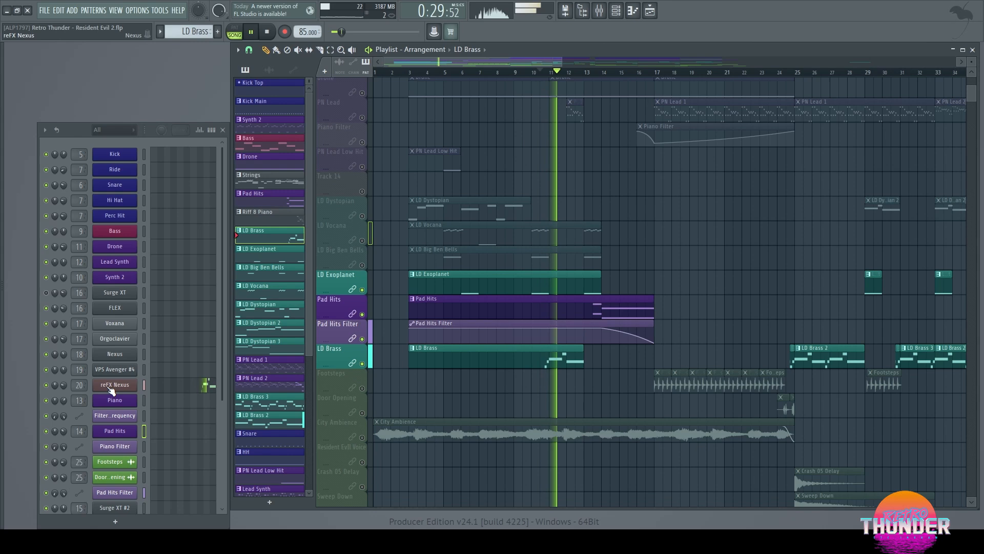
Step: Check the LD Brass Nexus preset and its mixer effect slots, close both windows, and stop playback
{"action": "left_click", "coordinate": [112, 386]}
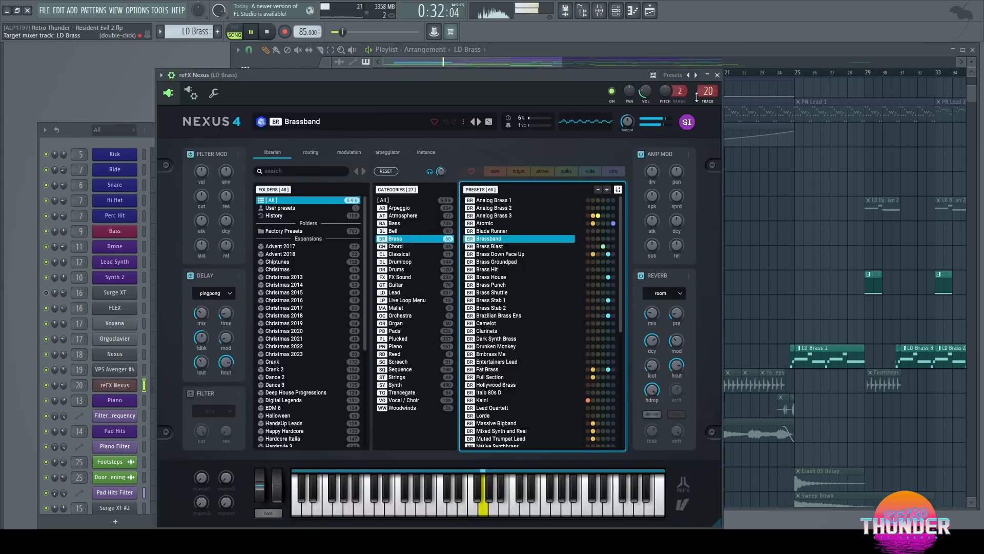
{"action": "double_click", "coordinate": [707, 89]}
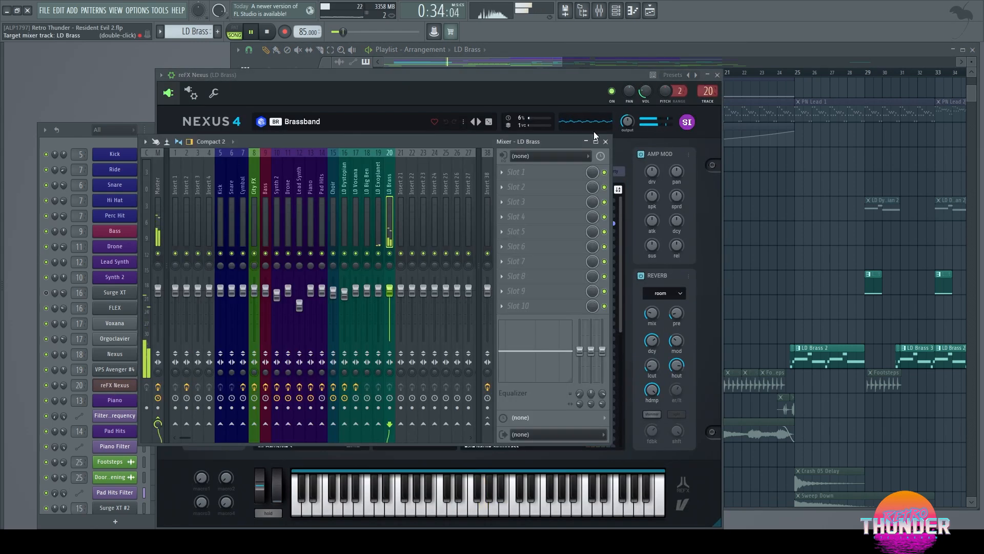
{"action": "left_click", "coordinate": [605, 142]}
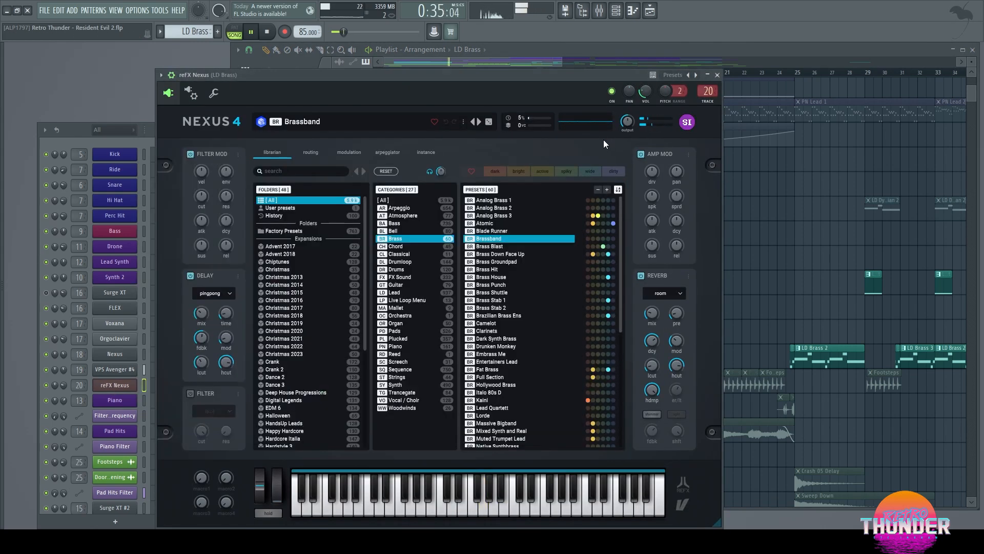
{"action": "left_click", "coordinate": [717, 75]}
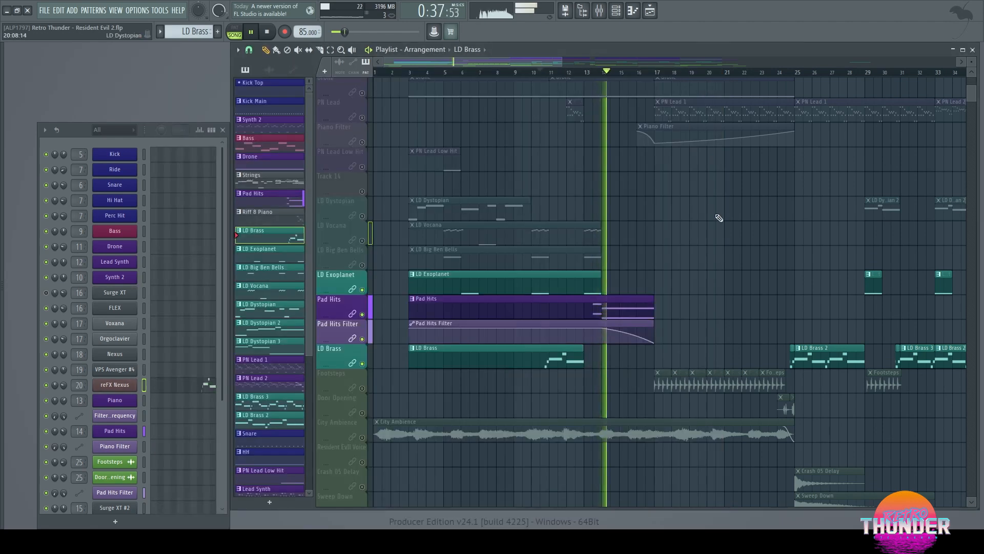
{"action": "key", "text": "space"}
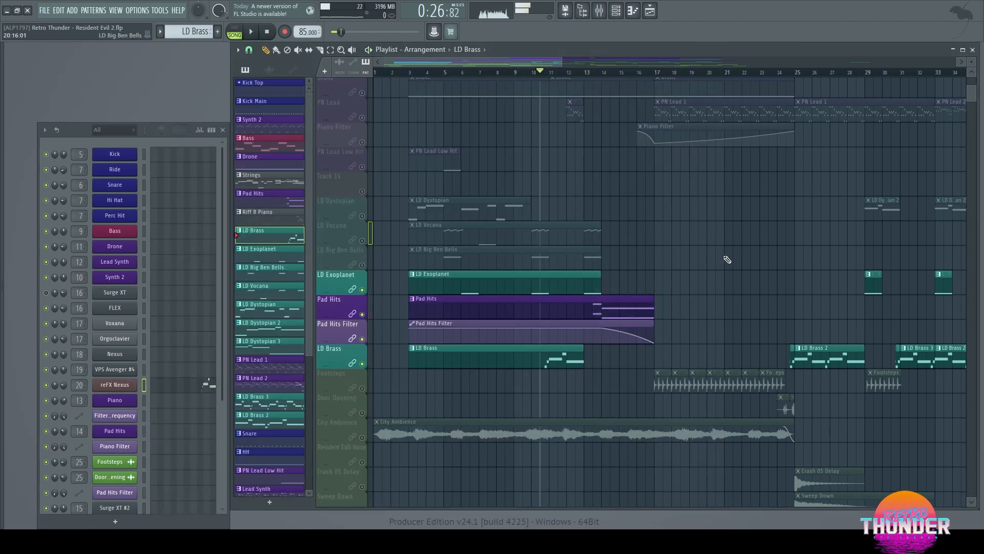
Step: Select the time range from bar 25 to bar 41 and re-enable all playlist tracks
{"action": "scroll", "coordinate": [682, 278], "scroll_direction": "down", "scroll_amount": 2}
{"action": "scroll", "coordinate": [746, 331], "scroll_direction": "up", "scroll_amount": 2}
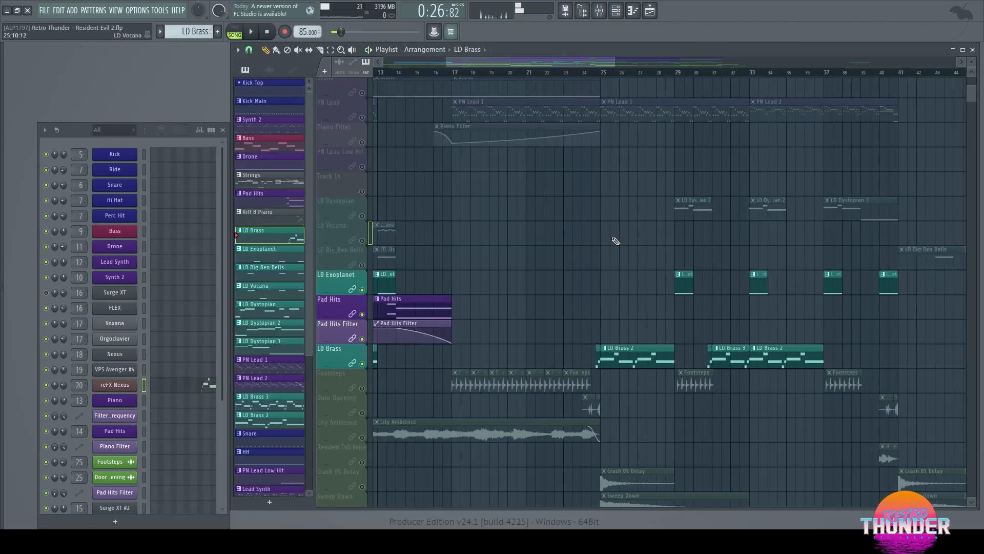
{"action": "scroll", "coordinate": [615, 241], "scroll_direction": "down", "scroll_amount": 2}
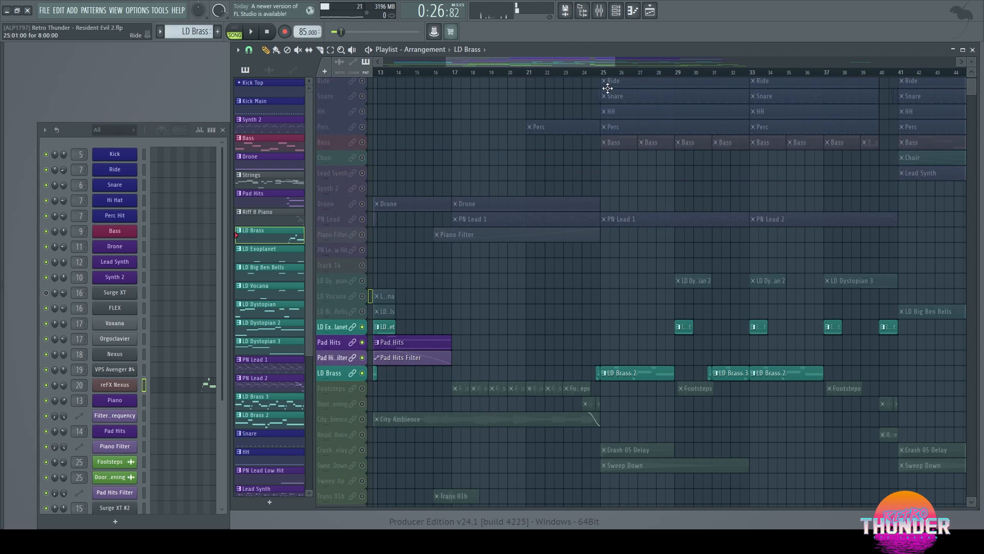
{"action": "left_click_drag", "start_coordinate": [608, 76], "coordinate": [896, 96]}
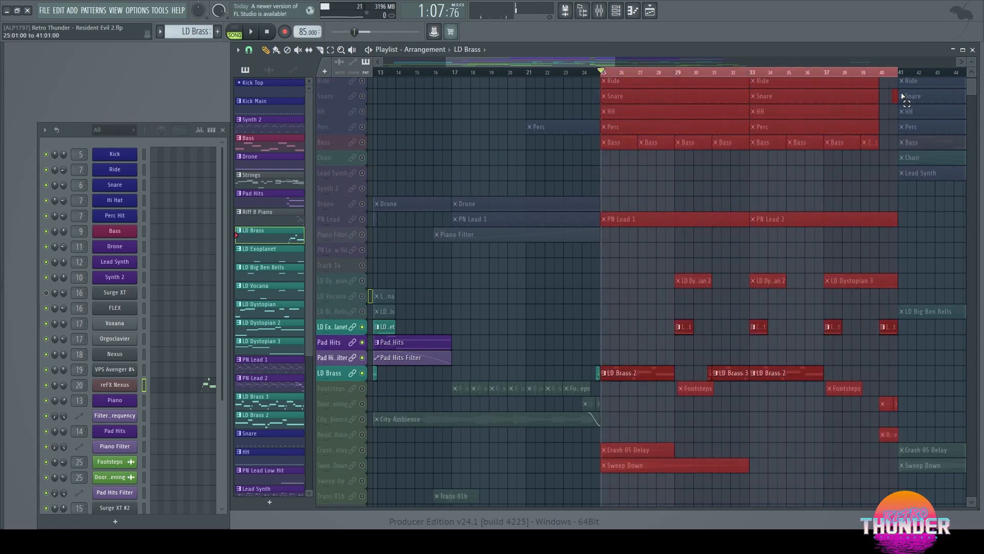
{"action": "right_click", "coordinate": [363, 127]}
{"action": "right_click", "coordinate": [363, 127]}
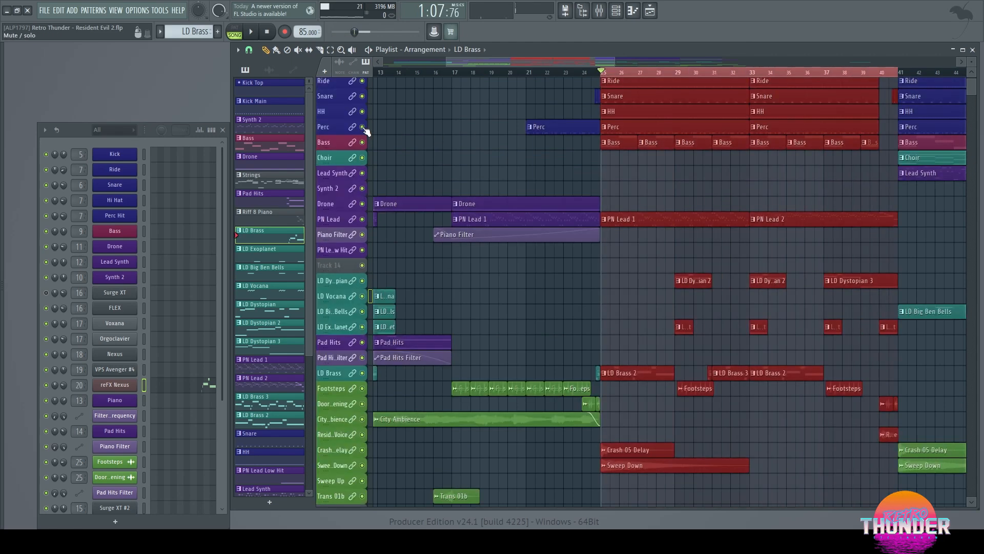
Step: Clear the clip selection, and pick the LD Dystopian 2 and LD Dystopian 3 patterns in turn to show their notes
{"action": "left_click", "coordinate": [584, 284]}
{"action": "left_click", "coordinate": [700, 284]}
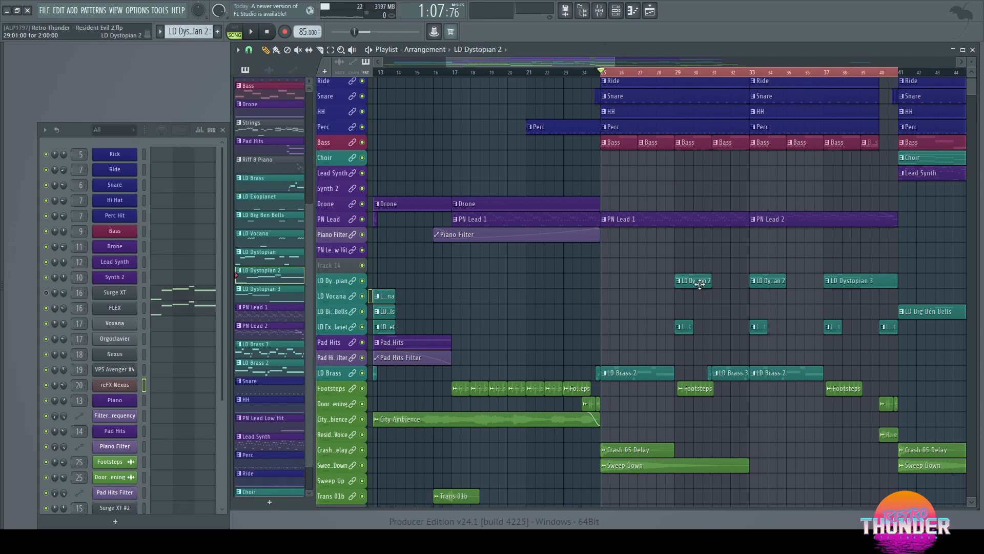
{"action": "left_click", "coordinate": [866, 281]}
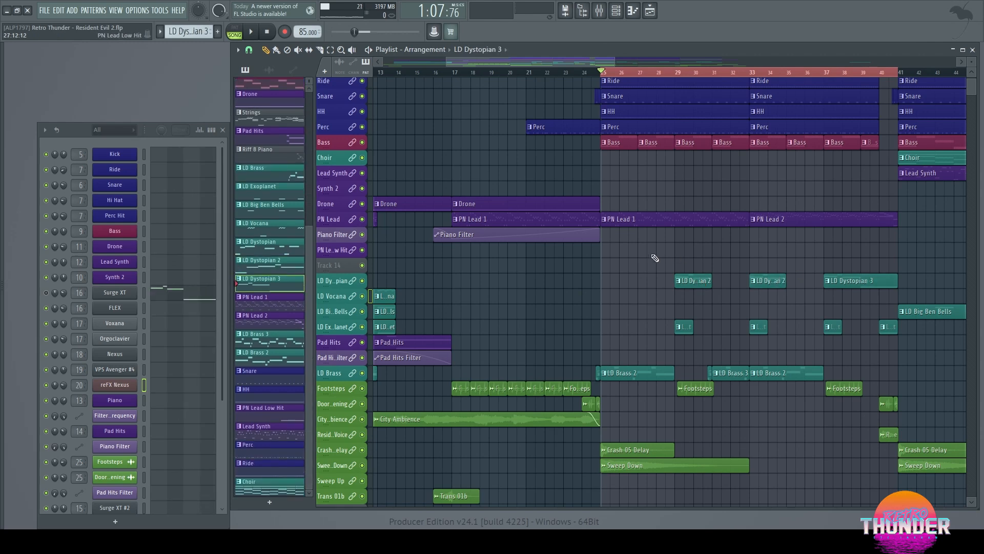
Step: Play the selected section from bar 25 with all tracks on, stop it, and select the PN Lead 1 pattern
{"action": "key", "text": "space"}
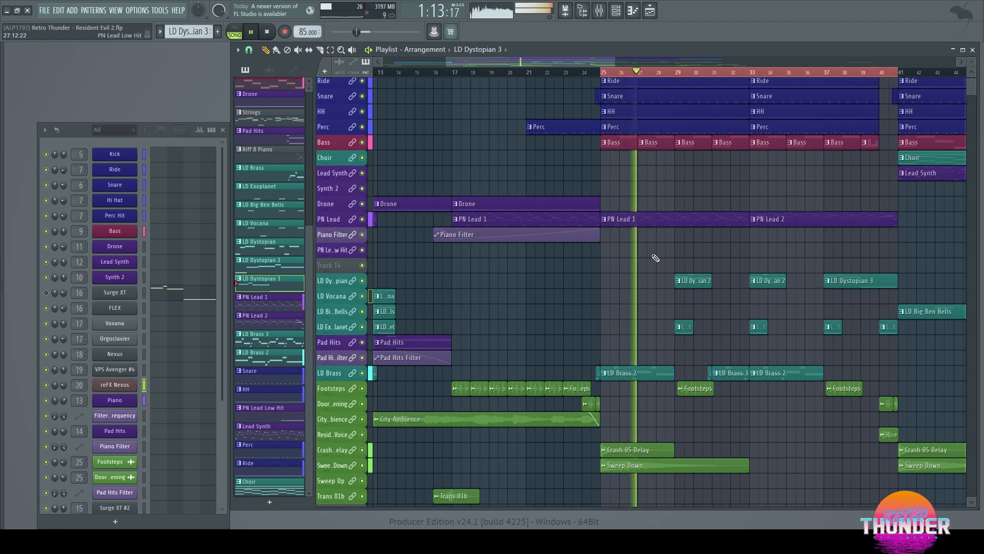
{"action": "left_click_drag", "start_coordinate": [540, 63], "coordinate": [573, 60]}
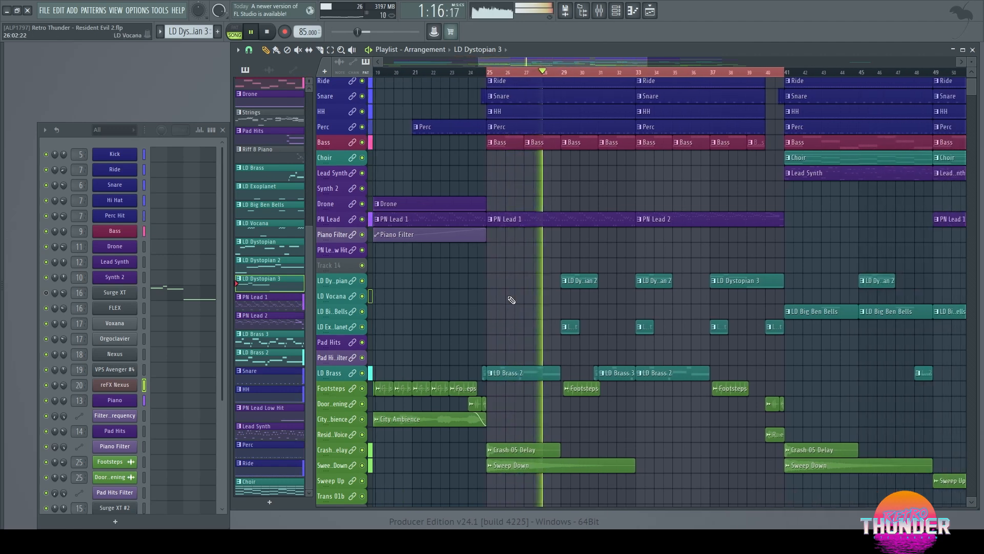
{"action": "key", "text": "space"}
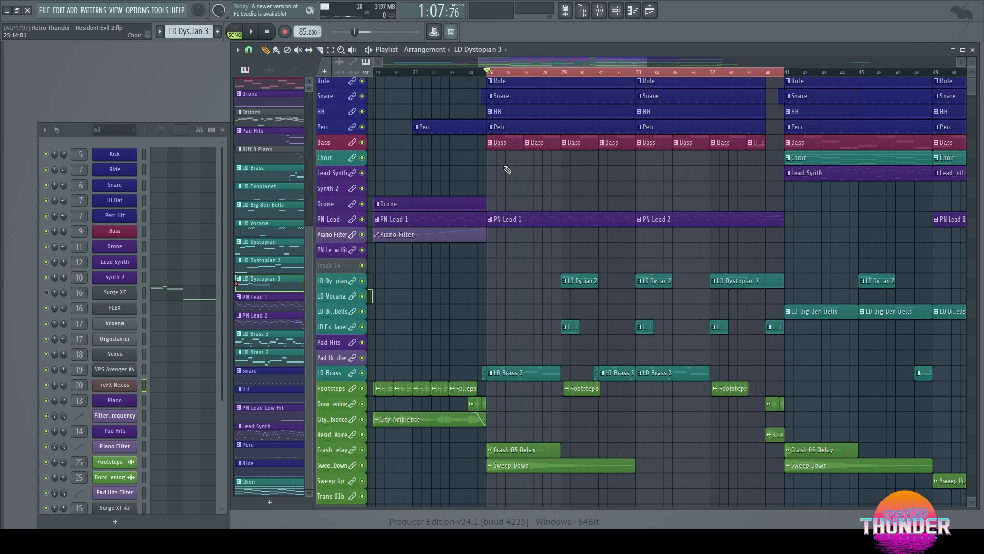
{"action": "left_click", "coordinate": [536, 218]}
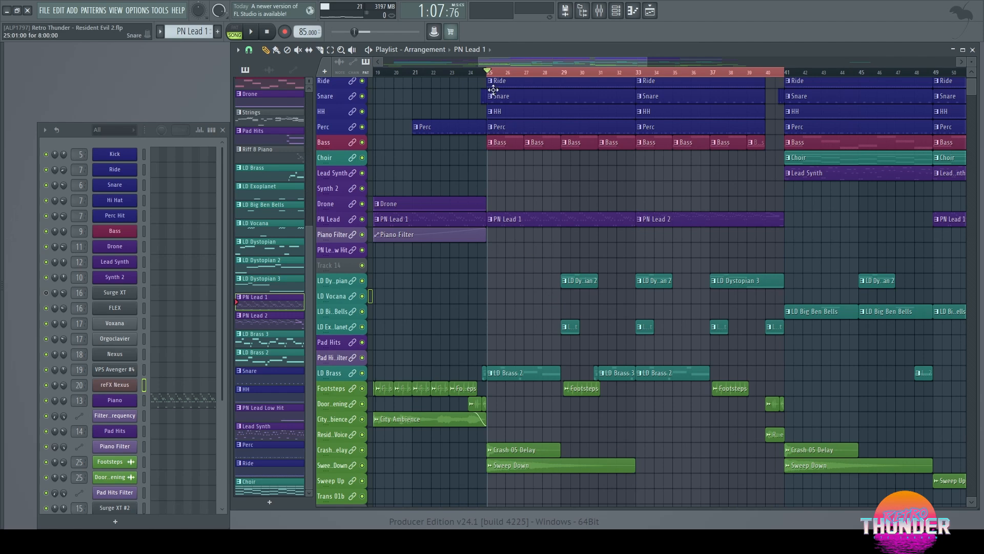
Step: Solo the Crash 05 Delay track in the playlist
{"action": "left_click_drag", "start_coordinate": [541, 62], "coordinate": [445, 62]}
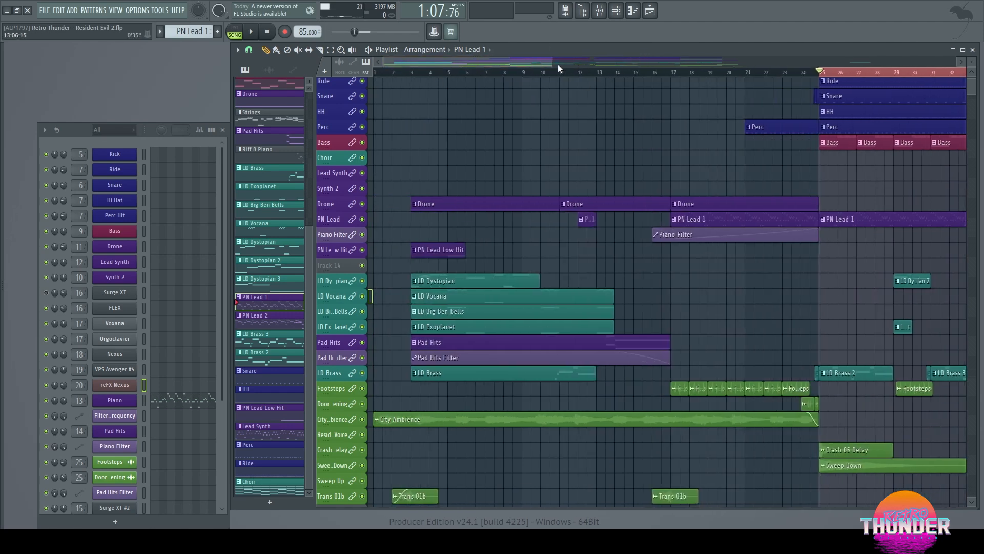
{"action": "left_click_drag", "start_coordinate": [554, 62], "coordinate": [748, 62]}
{"action": "scroll", "coordinate": [511, 179], "scroll_direction": "down", "scroll_amount": 2}
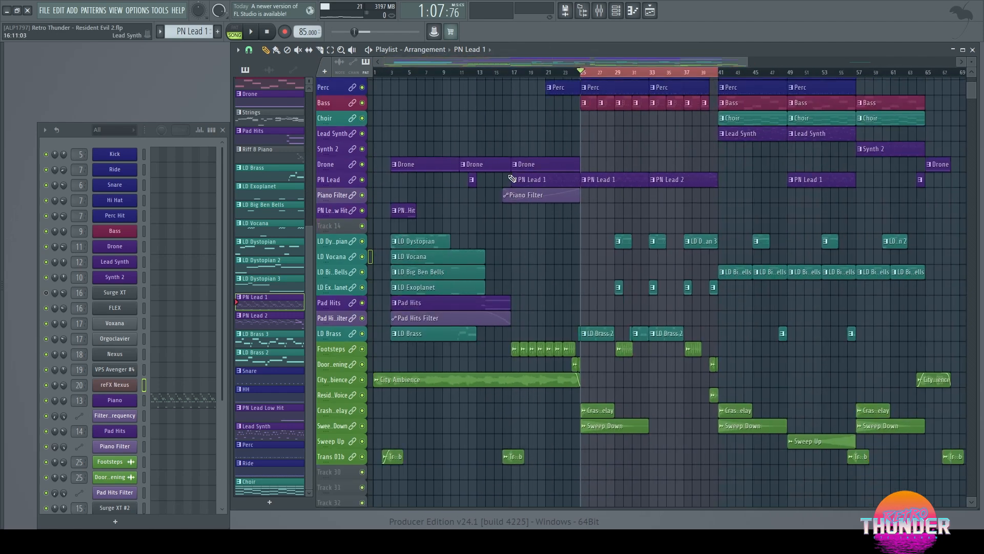
{"action": "scroll", "coordinate": [512, 179], "scroll_direction": "down", "scroll_amount": 2}
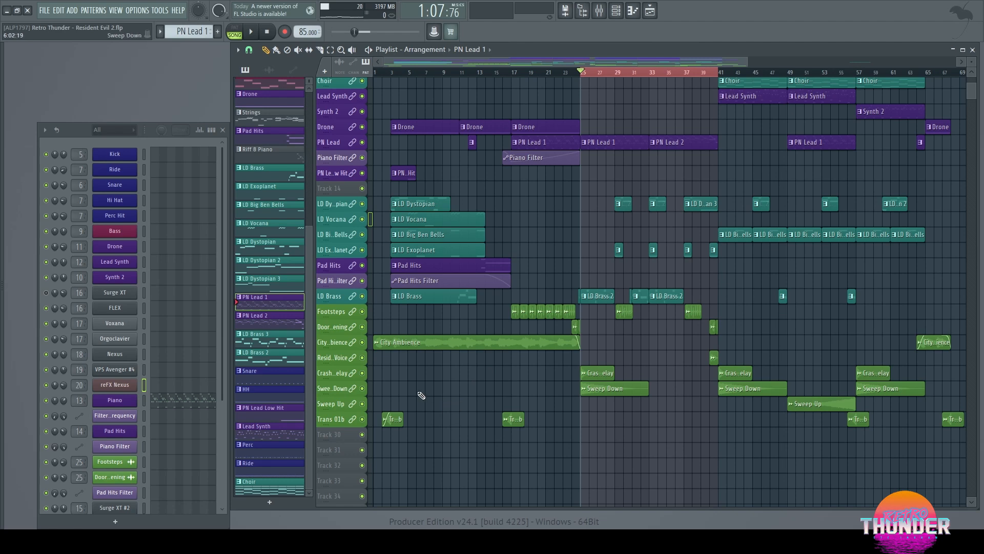
{"action": "scroll", "coordinate": [421, 395], "scroll_direction": "up", "scroll_amount": 2}
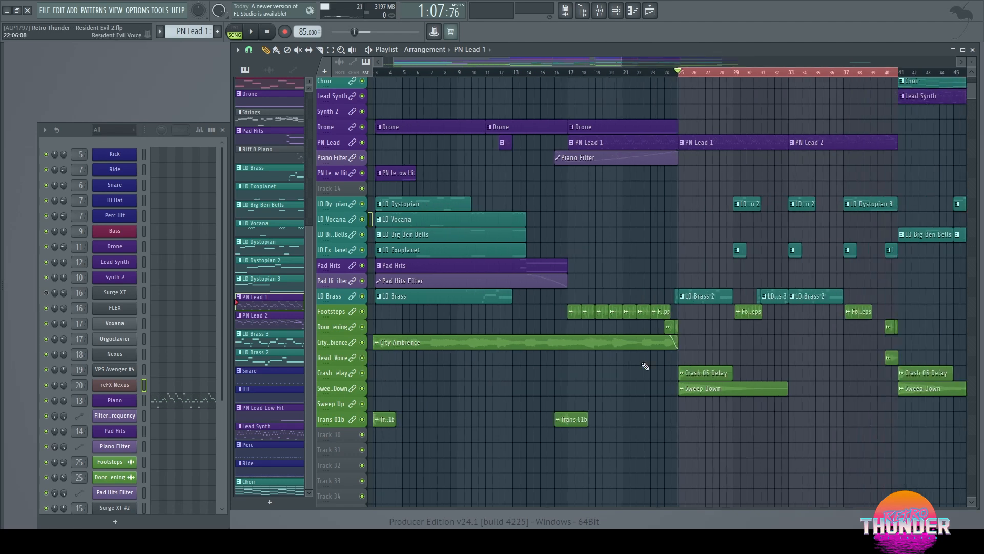
{"action": "right_click", "coordinate": [363, 374]}
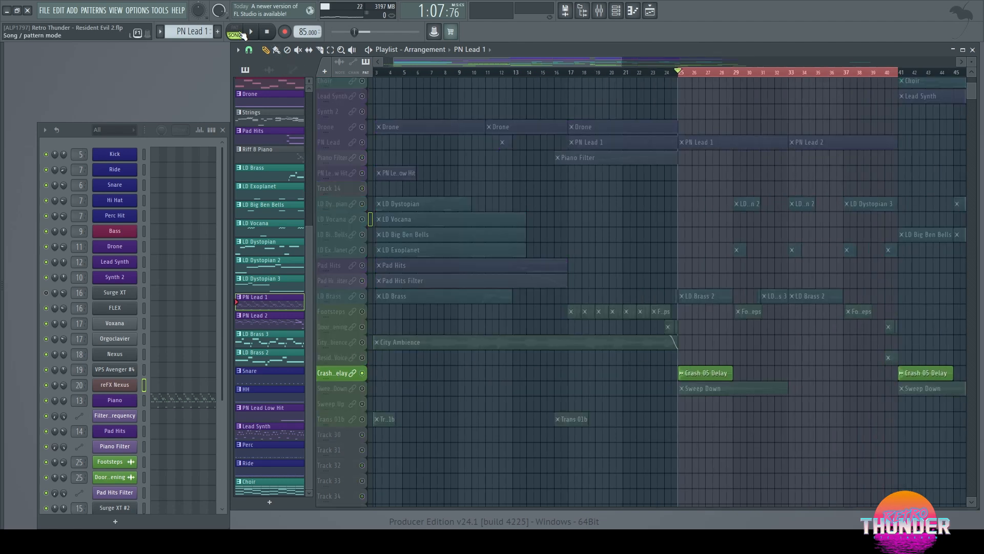
Step: Play the soloed Crash 05 Delay in song mode, solo the Sweep Down track, and enable Sweep Up alongside it
{"action": "left_click", "coordinate": [243, 34]}
{"action": "left_click", "coordinate": [252, 33]}
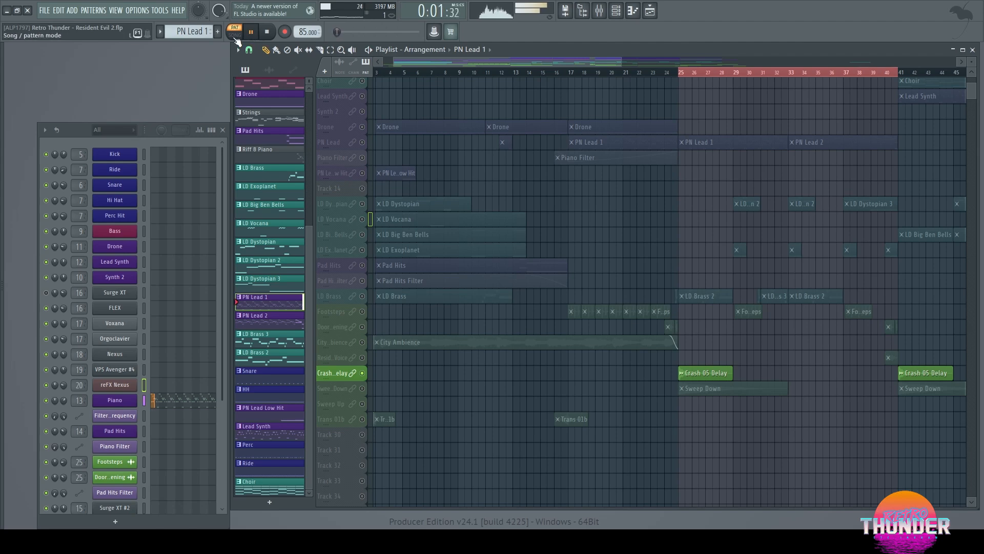
{"action": "left_click", "coordinate": [234, 35]}
{"action": "left_click", "coordinate": [364, 388]}
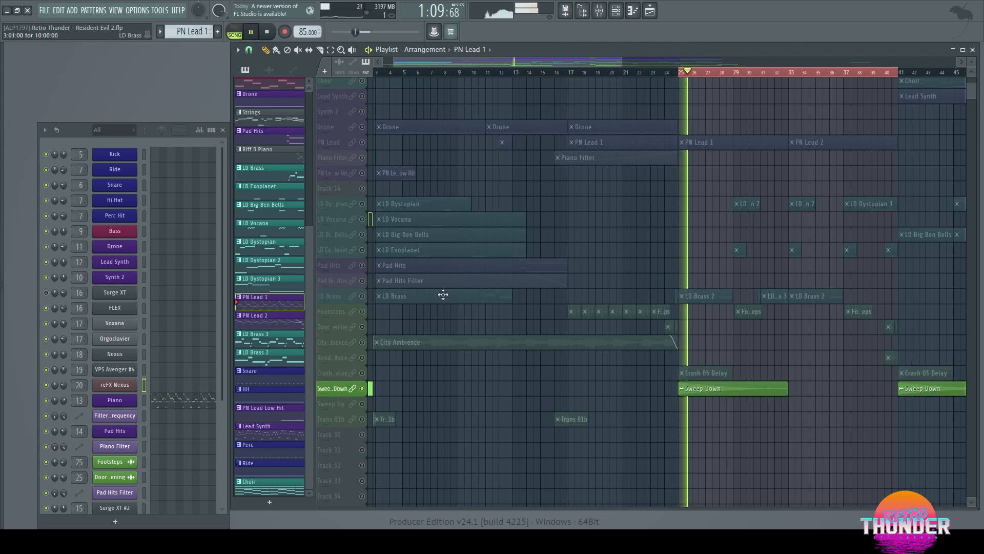
{"action": "left_click_drag", "start_coordinate": [548, 62], "coordinate": [692, 66]}
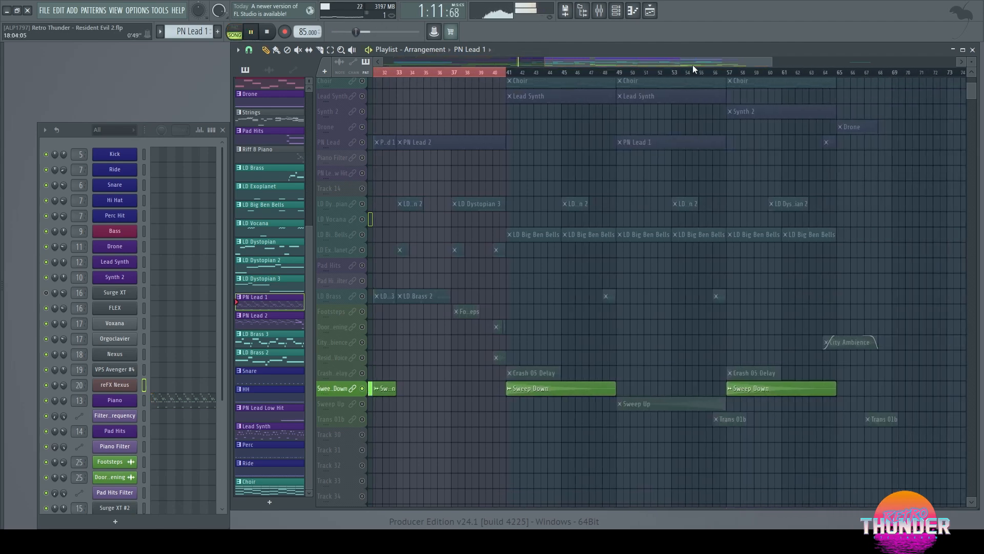
{"action": "left_click", "coordinate": [362, 404]}
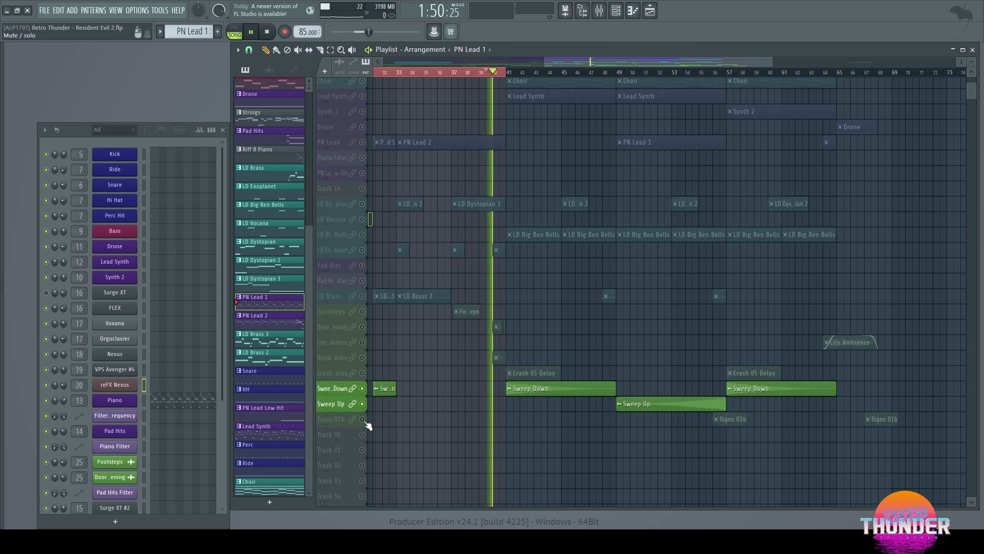
Step: Isolate the Trans 01b and Sweep Up tracks and audition them together from about bar 55
{"action": "right_click", "coordinate": [362, 420]}
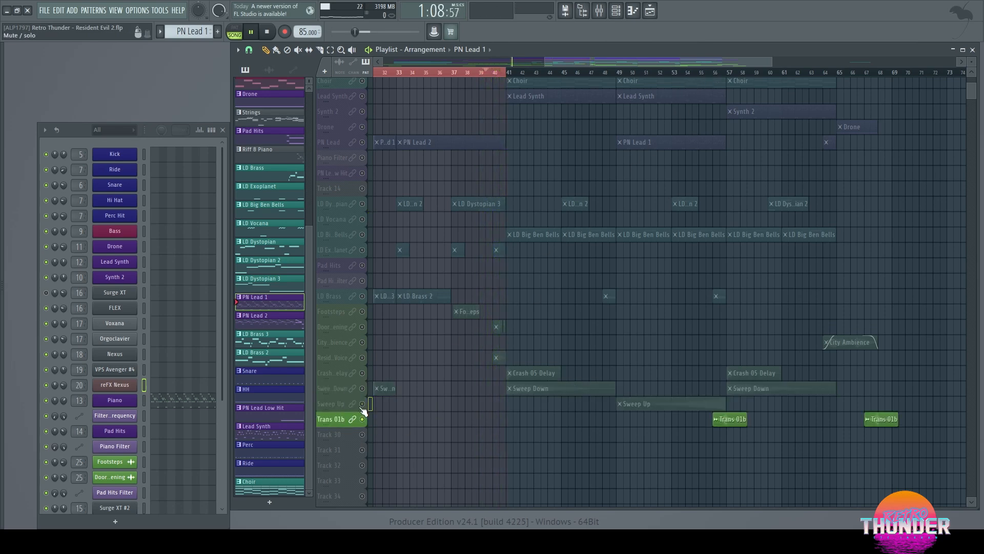
{"action": "left_click", "coordinate": [362, 404]}
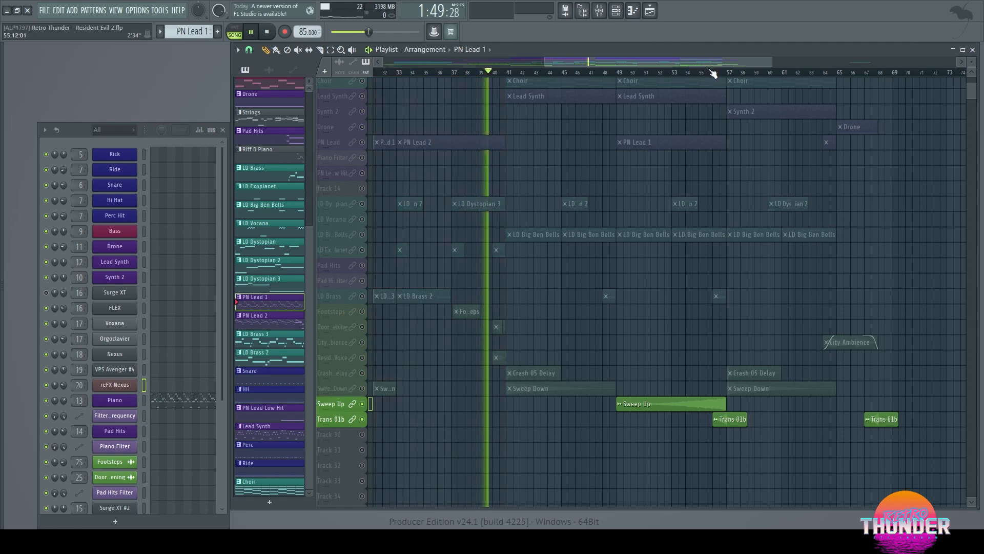
{"action": "left_click", "coordinate": [708, 71]}
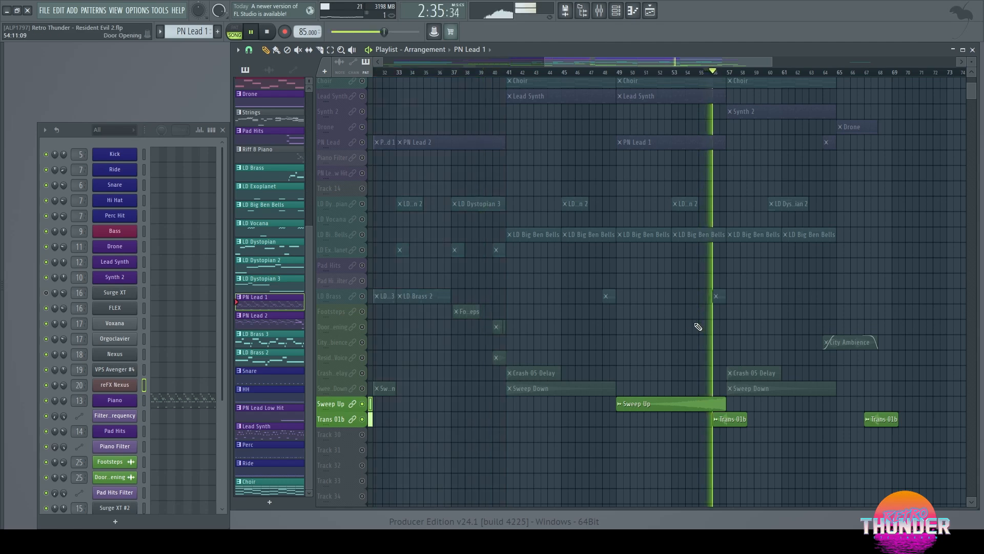
{"action": "key", "text": "space"}
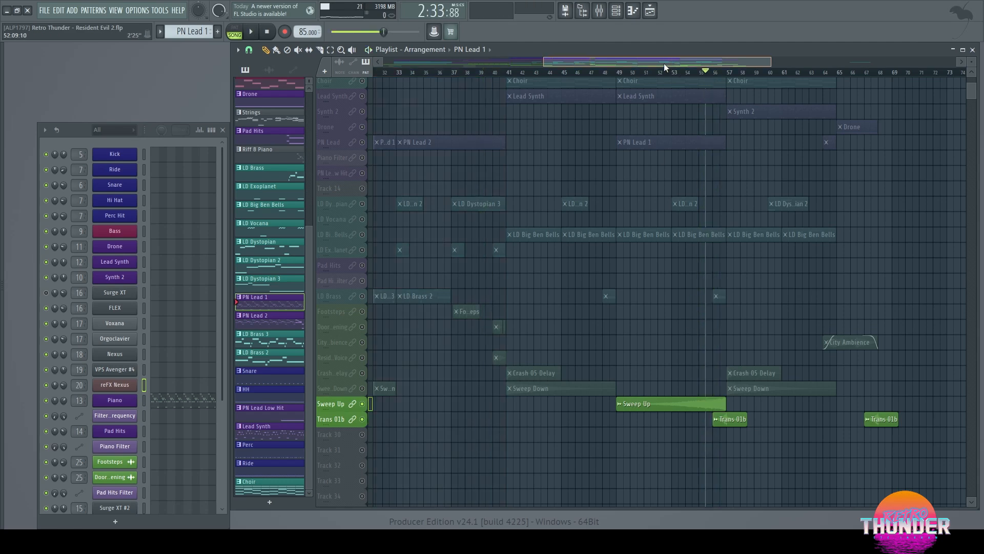
Step: Solo the City Ambience track, play it from bar 3, and stop playback
{"action": "left_click_drag", "start_coordinate": [668, 62], "coordinate": [380, 58]}
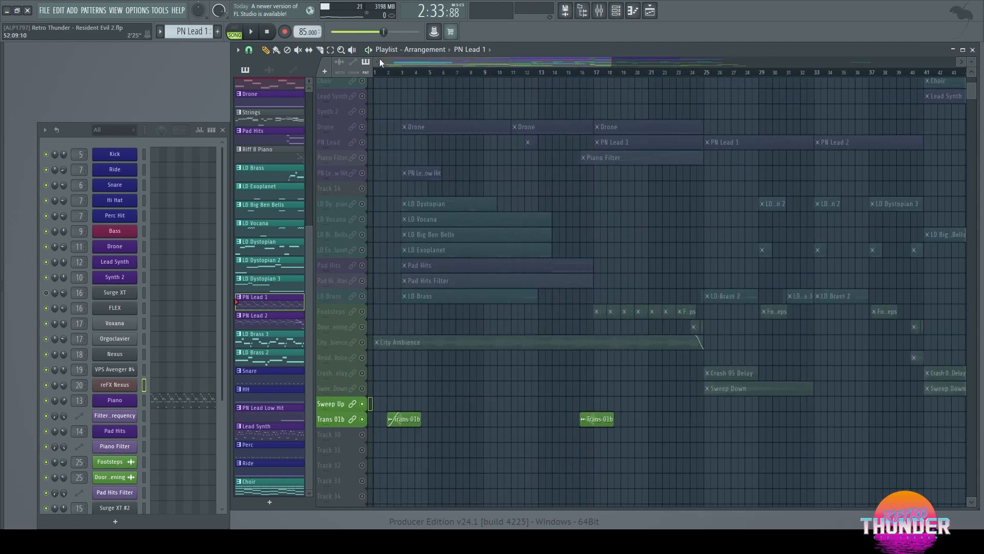
{"action": "right_click", "coordinate": [362, 342]}
{"action": "left_click", "coordinate": [402, 72]}
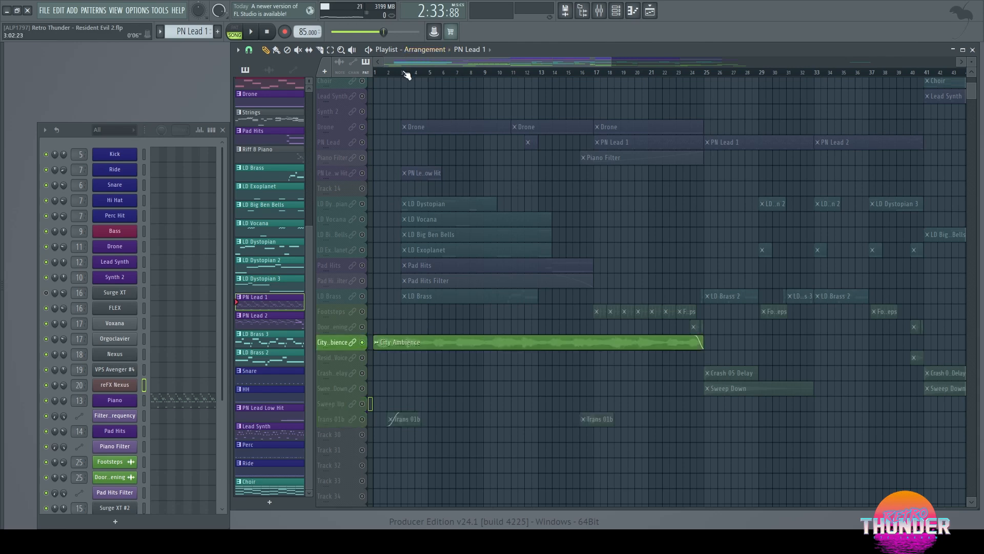
{"action": "key", "text": "space"}
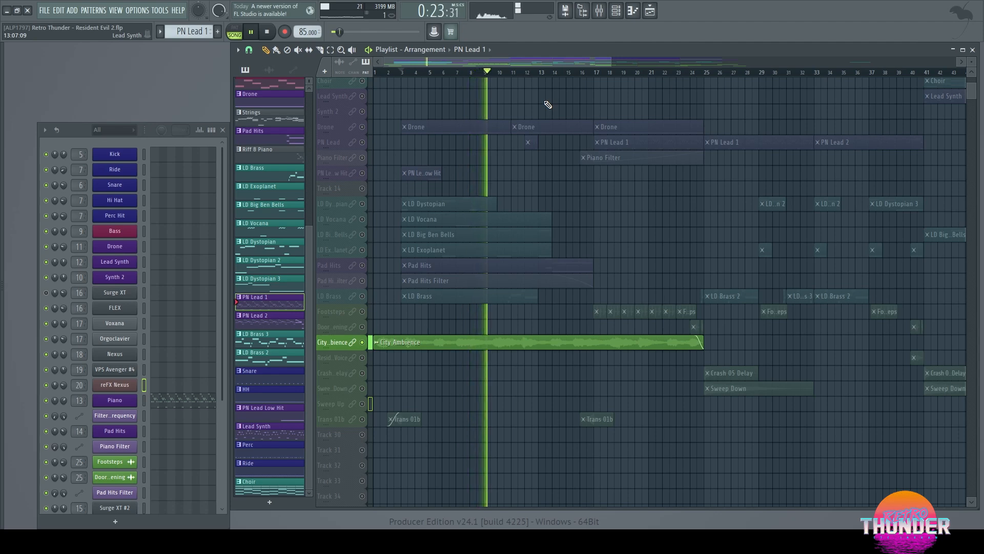
{"action": "scroll", "coordinate": [626, 218], "scroll_direction": "up", "scroll_amount": 3}
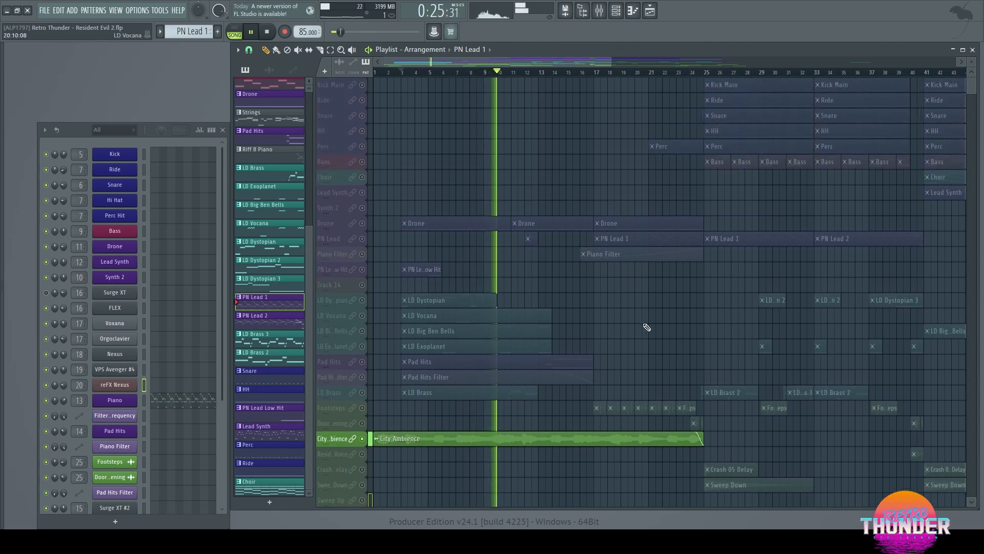
{"action": "key", "text": "space"}
Step: Re-enable all playlist tracks and play the arrangement from about bar 16
{"action": "scroll", "coordinate": [663, 341], "scroll_direction": "up", "scroll_amount": 4}
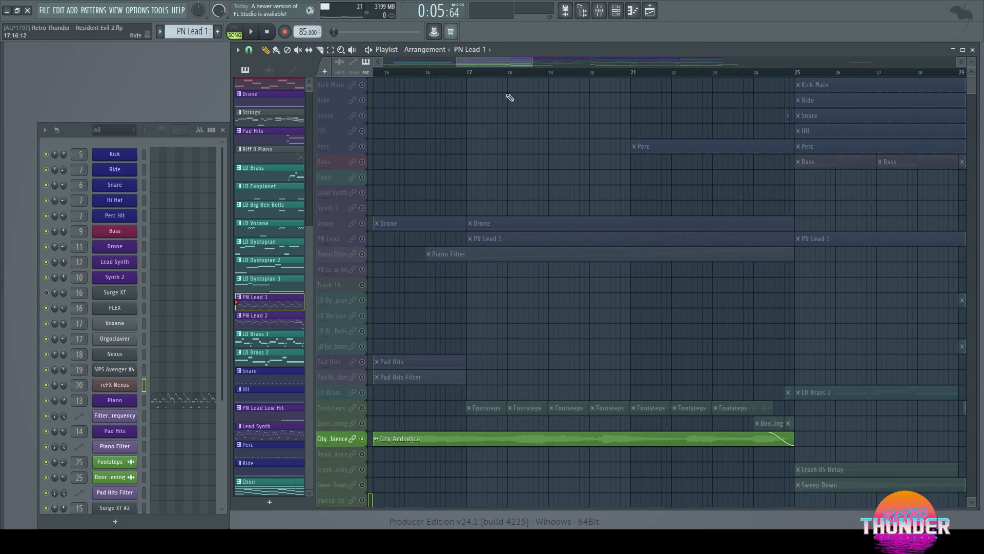
{"action": "left_click", "coordinate": [447, 73]}
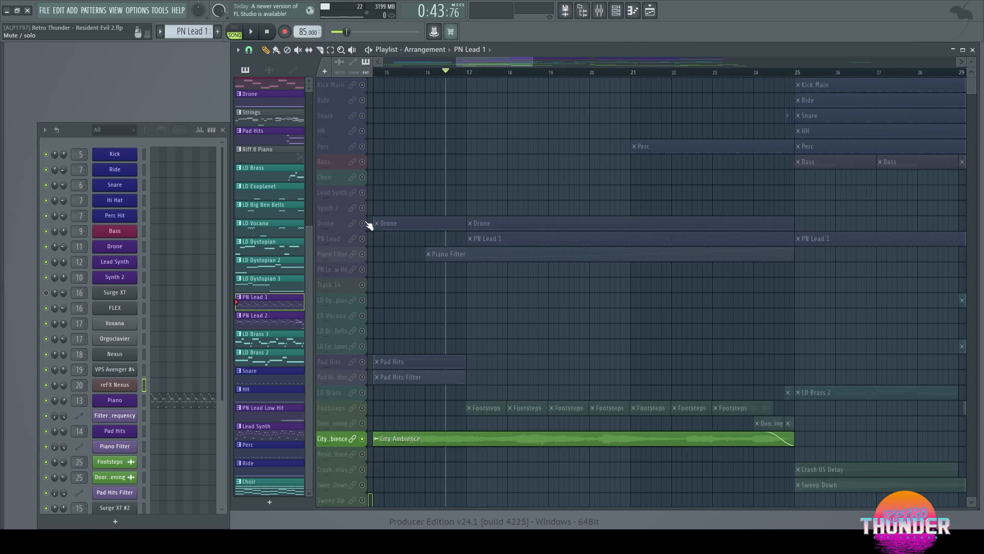
{"action": "right_click", "coordinate": [363, 223]}
{"action": "right_click", "coordinate": [364, 223]}
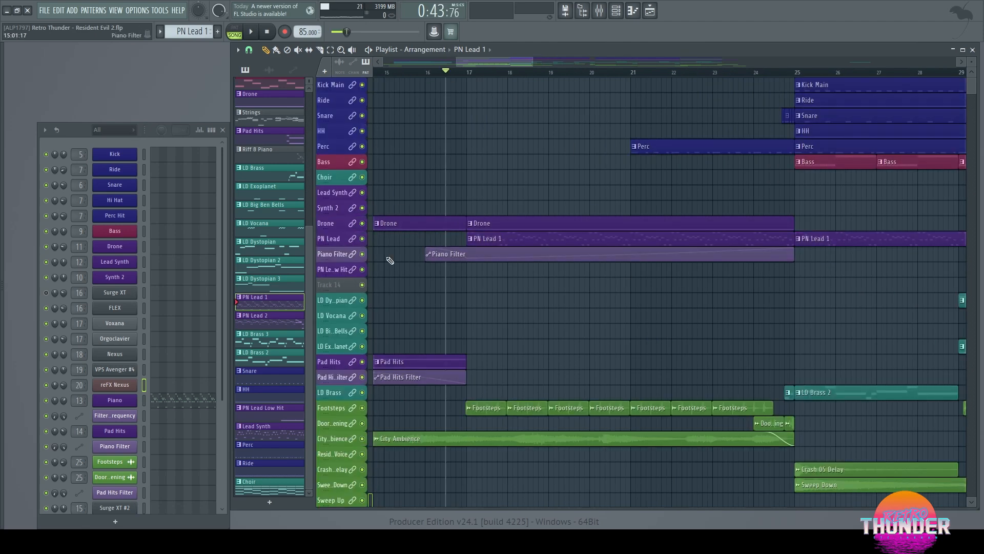
{"action": "key", "text": "space"}
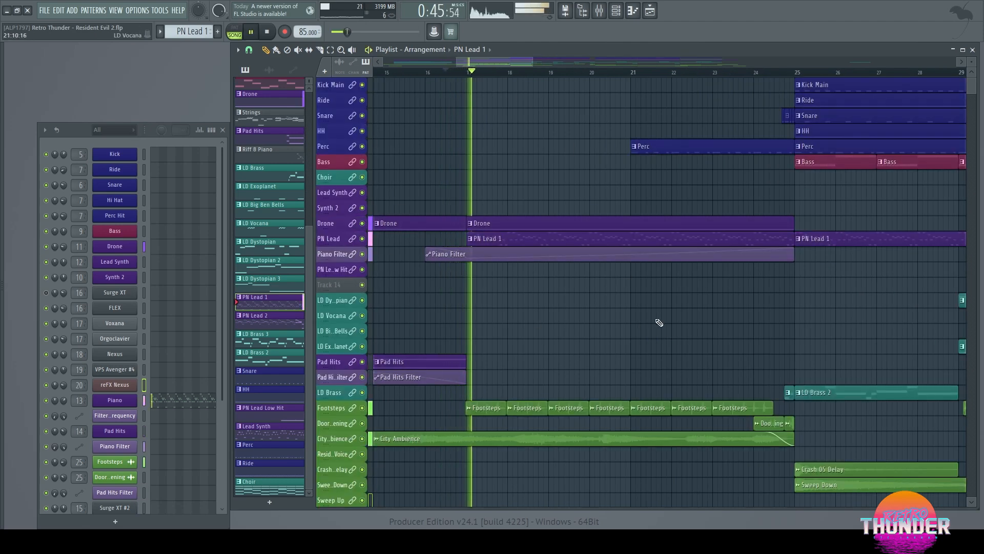
Step: Solo the Footsteps track during playback, open the Footsteps clip's sample settings, and stop playback
{"action": "right_click", "coordinate": [363, 408]}
{"action": "left_click", "coordinate": [494, 407]}
{"action": "double_click", "coordinate": [494, 407]}
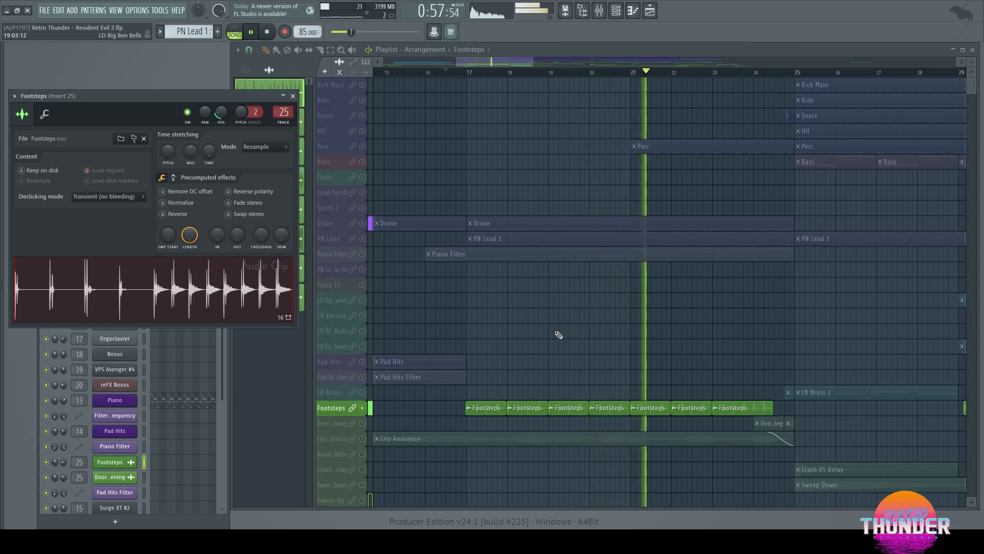
{"action": "scroll", "coordinate": [483, 398], "scroll_direction": "up", "scroll_amount": 3}
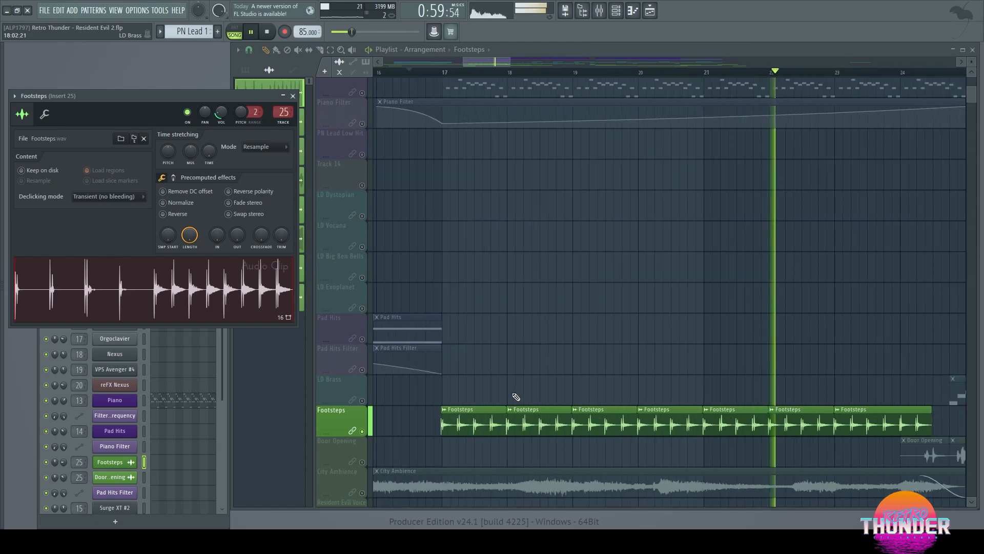
{"action": "scroll", "coordinate": [626, 331], "scroll_direction": "down", "scroll_amount": 2}
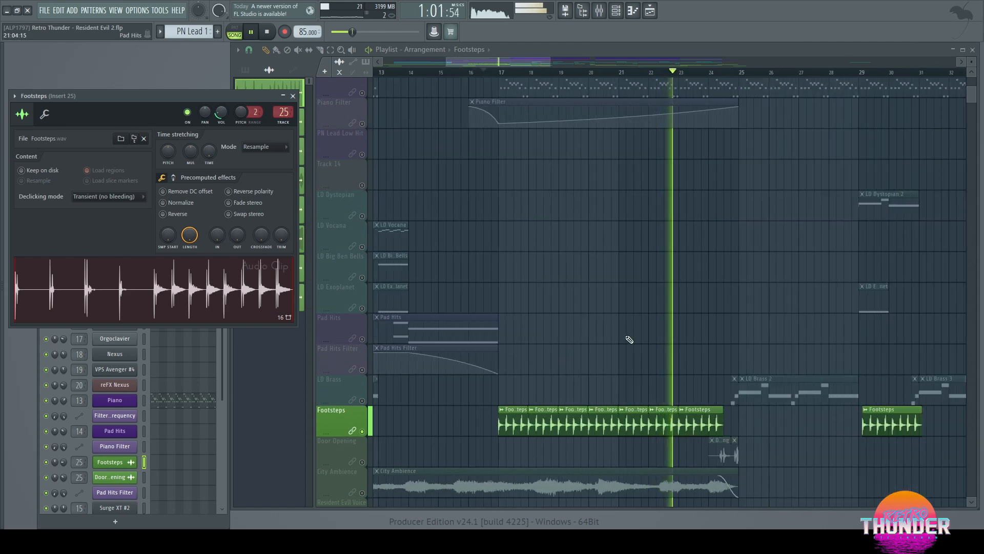
{"action": "key", "text": "space"}
Step: Solo the Door Opening track, play it from bar 24, and stop playback
{"action": "left_click", "coordinate": [363, 464]}
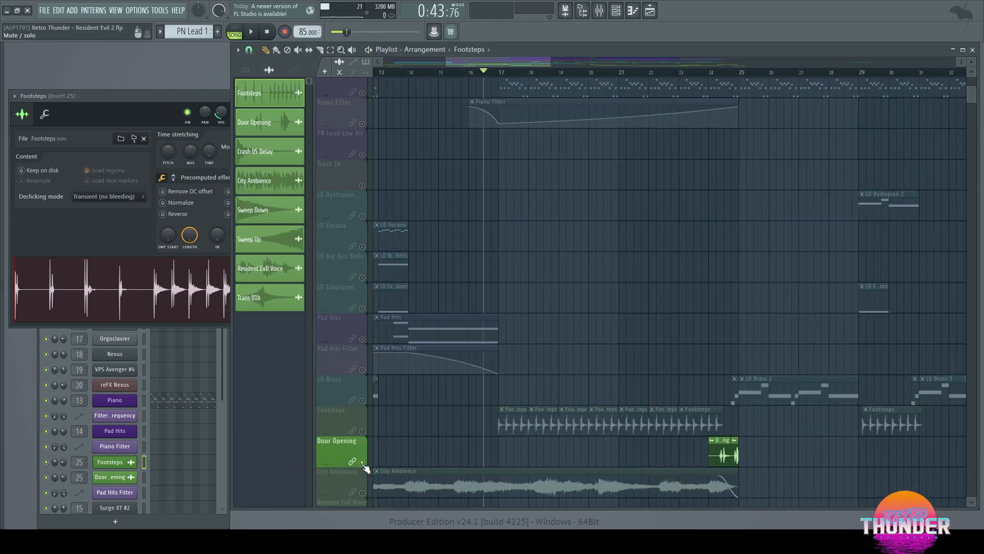
{"action": "left_click", "coordinate": [720, 74]}
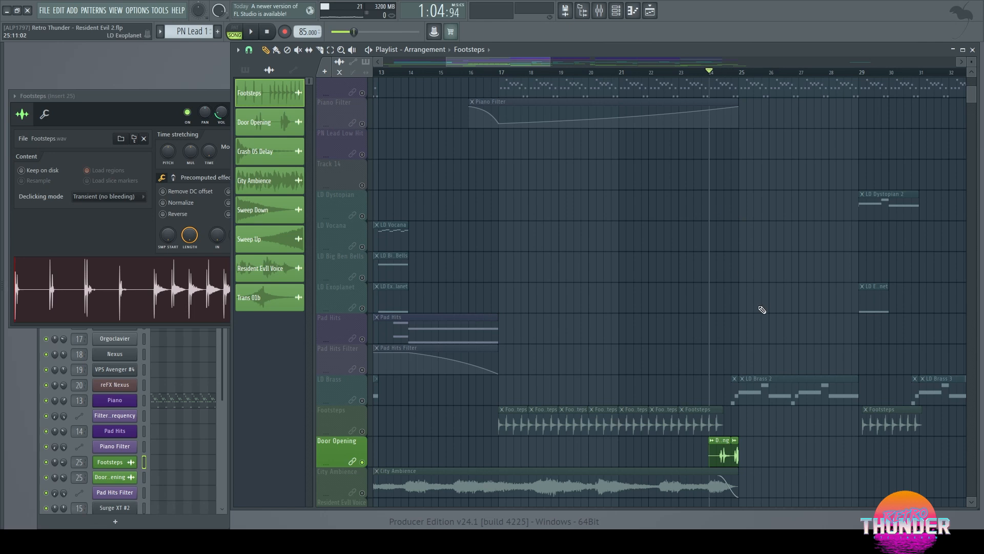
{"action": "key", "text": "space"}
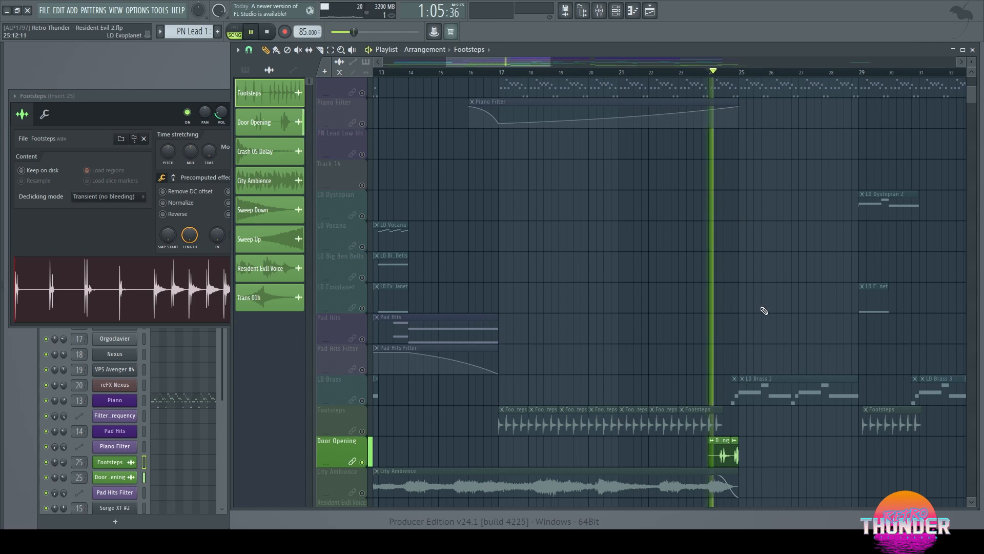
{"action": "scroll", "coordinate": [764, 311], "scroll_direction": "down", "scroll_amount": 3}
{"action": "scroll", "coordinate": [764, 311], "scroll_direction": "up", "scroll_amount": 4}
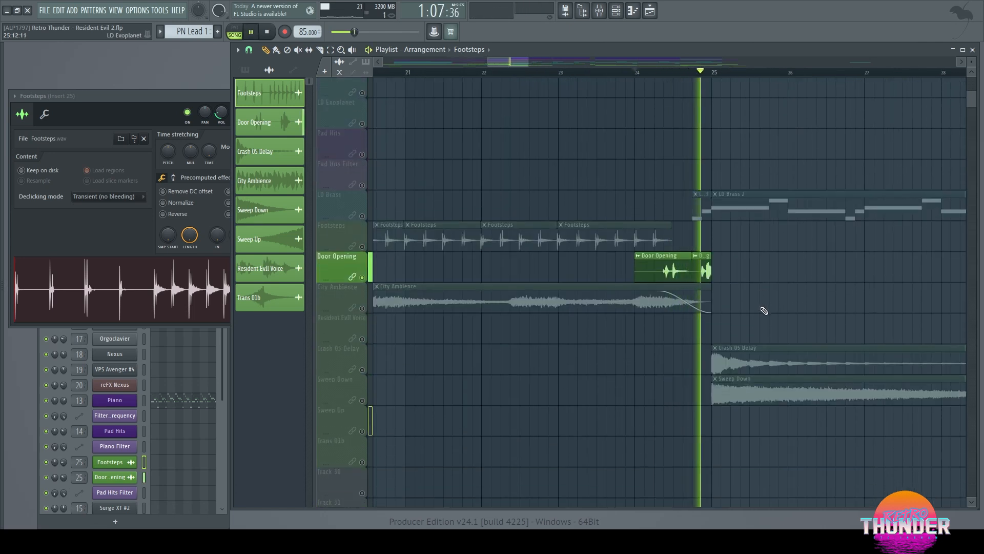
{"action": "key", "text": "space"}
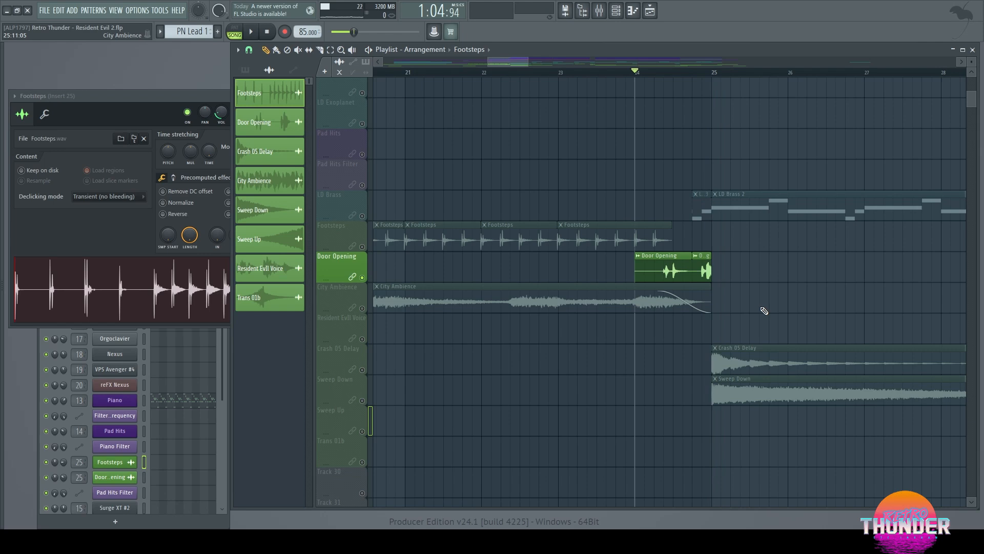
Step: Bring all playlist tracks back in, play the transition from bar 24 into the next section, and stop
{"action": "scroll", "coordinate": [763, 310], "scroll_direction": "down", "scroll_amount": 5}
{"action": "scroll", "coordinate": [530, 323], "scroll_direction": "down", "scroll_amount": 2}
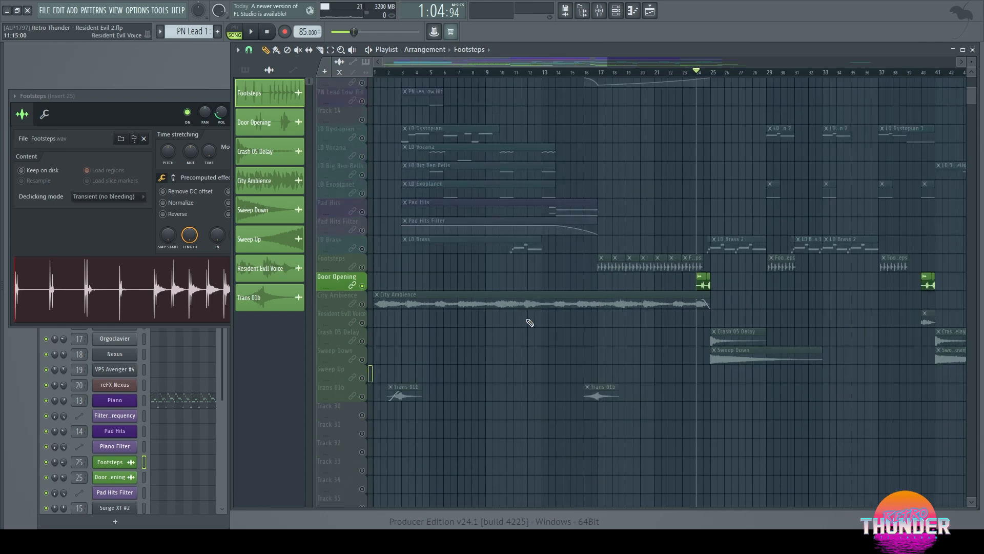
{"action": "right_click", "coordinate": [362, 397]}
{"action": "right_click", "coordinate": [363, 396]}
{"action": "key", "text": "space"}
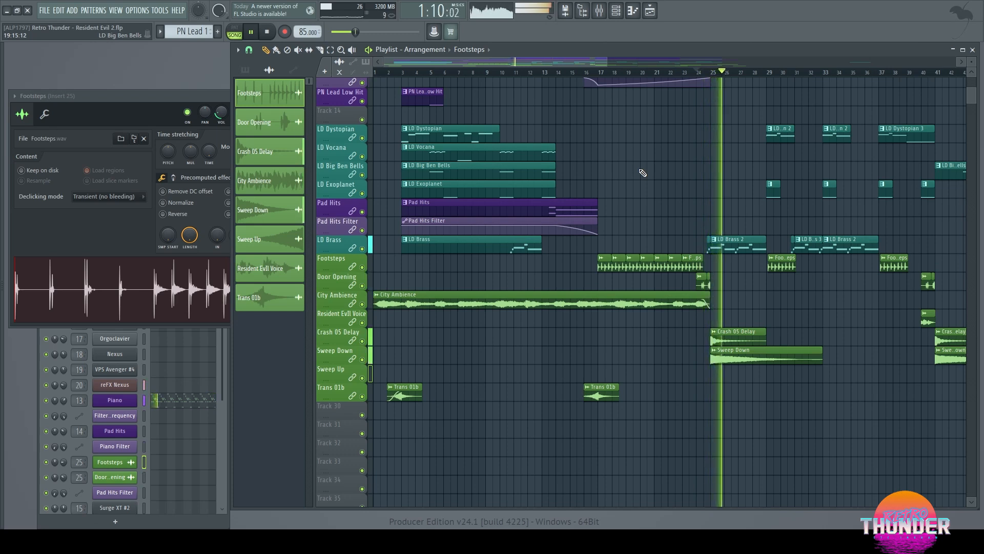
{"action": "key", "text": "space"}
Step: Select the Resident Evil Voice clip near bar 40 and play the full arrangement from about bar 39
{"action": "scroll", "coordinate": [683, 248], "scroll_direction": "up", "scroll_amount": 6}
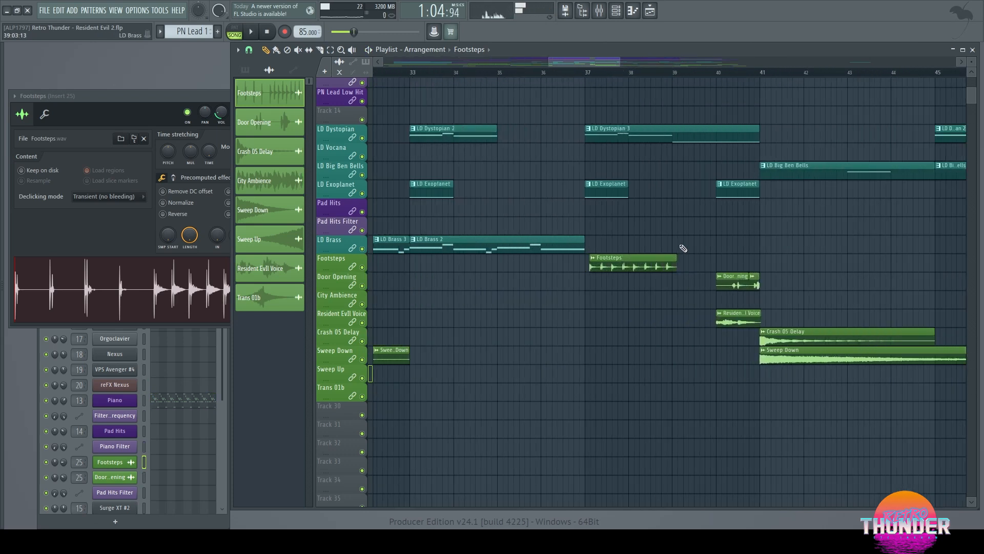
{"action": "left_click", "coordinate": [747, 315]}
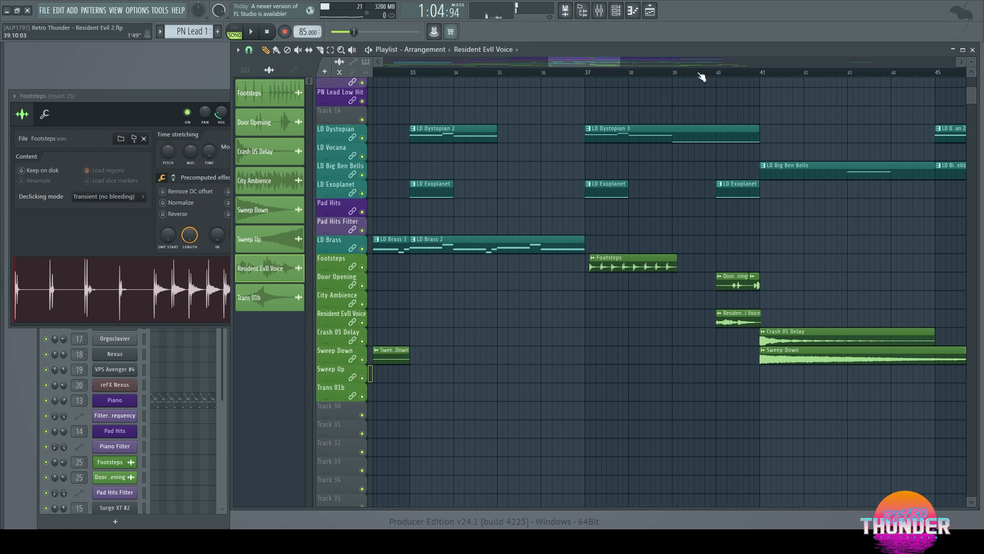
{"action": "left_click", "coordinate": [694, 73]}
{"action": "key", "text": "space"}
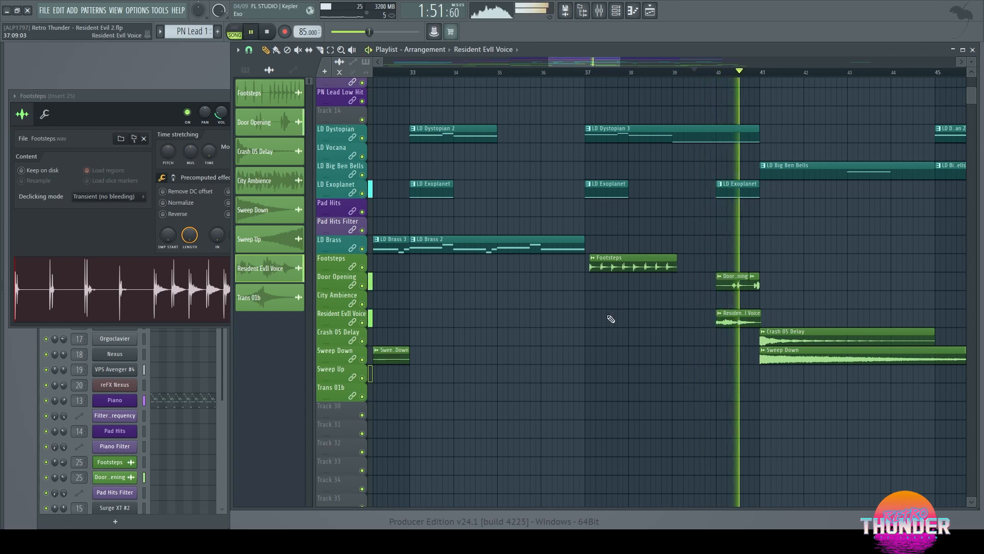
Step: Delete the stray LD Big Ben Bells clip near bar 89, beyond the end of the song
{"action": "scroll", "coordinate": [584, 314], "scroll_direction": "down", "scroll_amount": 4}
{"action": "scroll", "coordinate": [585, 316], "scroll_direction": "down", "scroll_amount": 3}
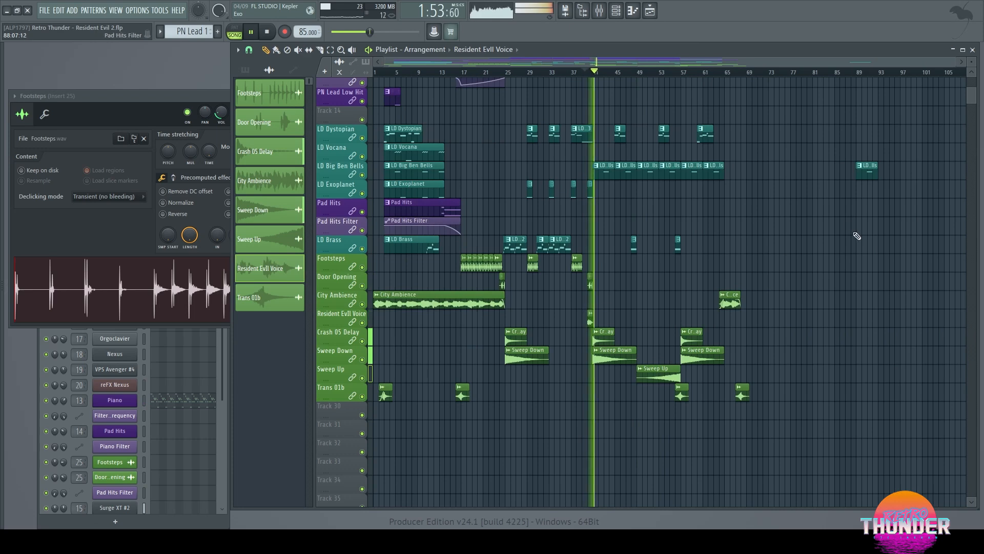
{"action": "right_click", "coordinate": [868, 170]}
{"action": "scroll", "coordinate": [803, 260], "scroll_direction": "down", "scroll_amount": 2}
{"action": "scroll", "coordinate": [803, 260], "scroll_direction": "up", "scroll_amount": 2}
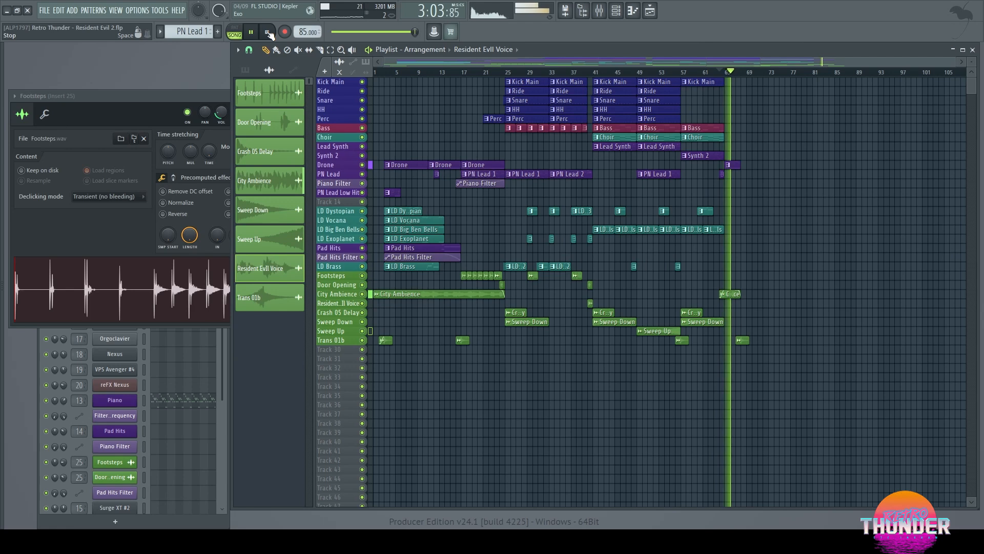
Step: Stop playback, close the Footsteps sample settings, and fit the playlist view to the whole arrangement
{"action": "left_click", "coordinate": [268, 33]}
{"action": "left_click", "coordinate": [214, 97]}
{"action": "left_click", "coordinate": [293, 96]}
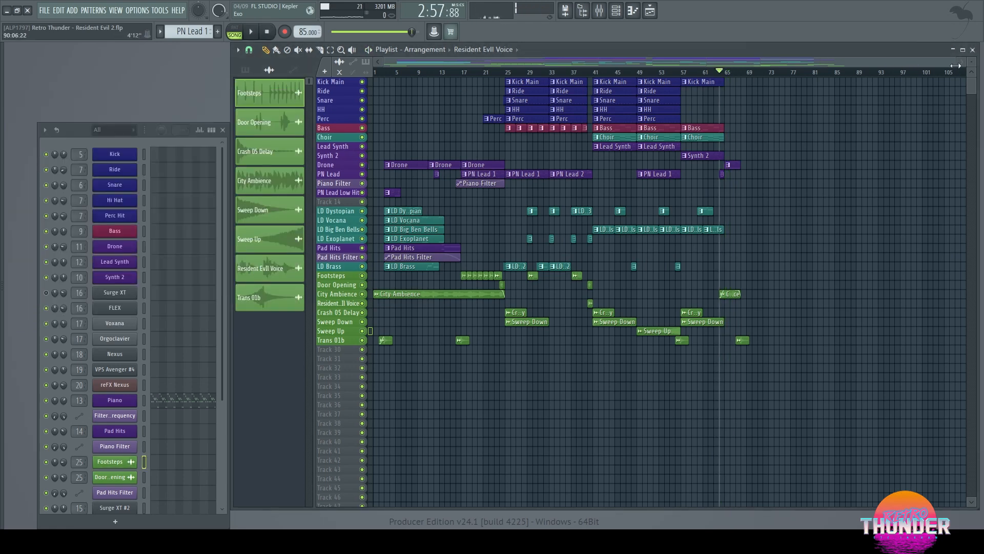
{"action": "left_click_drag", "start_coordinate": [955, 66], "coordinate": [862, 65]}
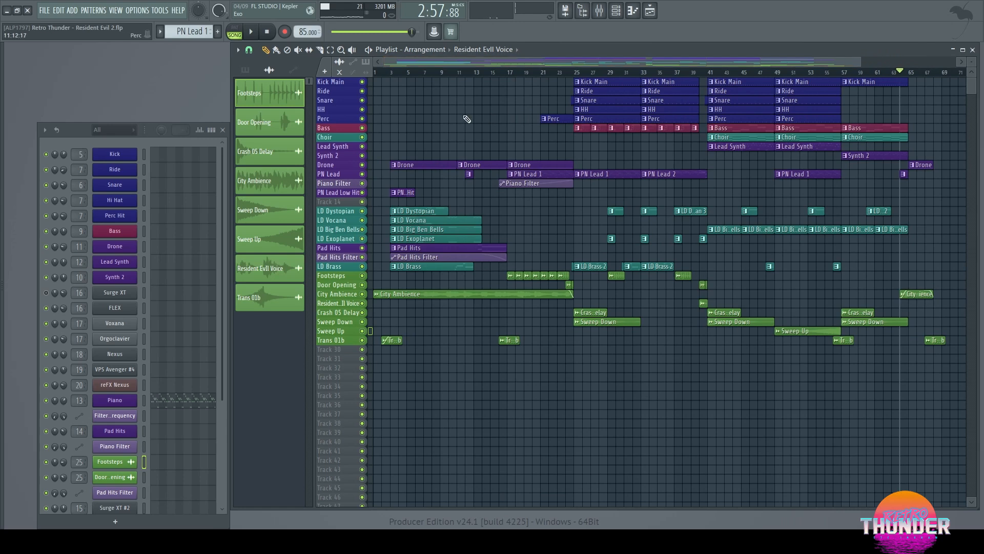